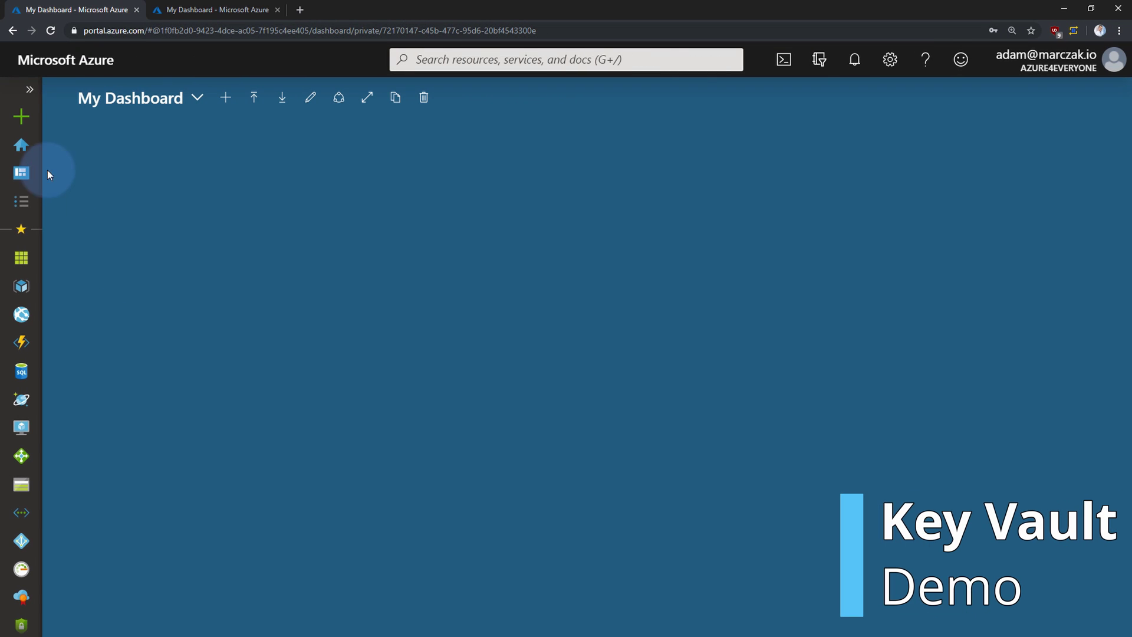
# Find Key Vault in the Marketplace and start creating a new vault
pyautogui.click(22, 116)
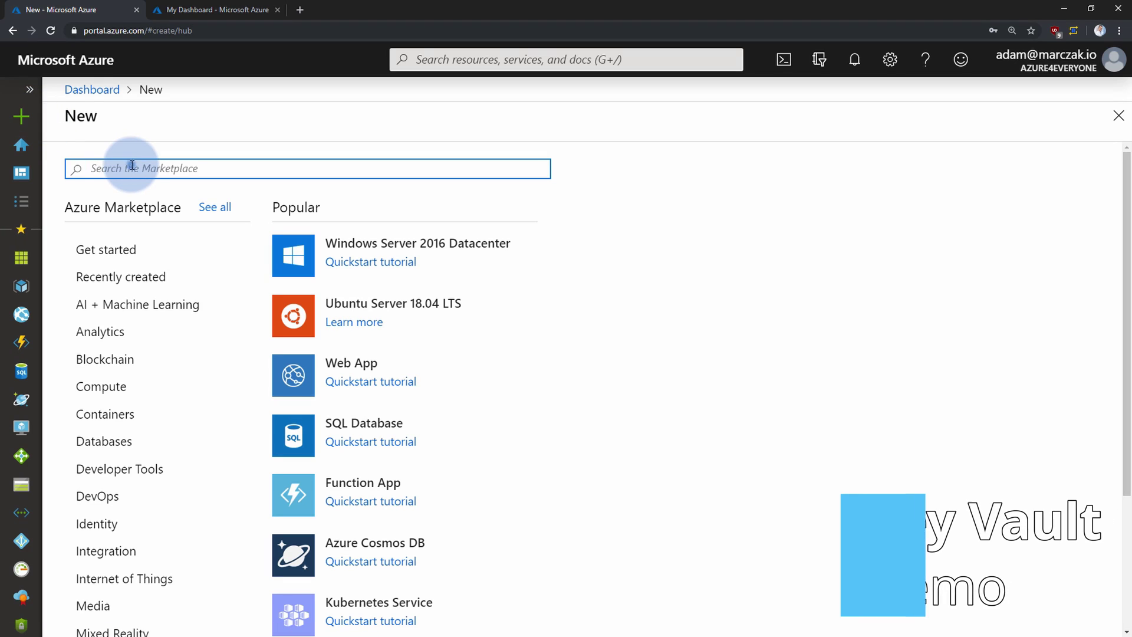
pyautogui.write('key')
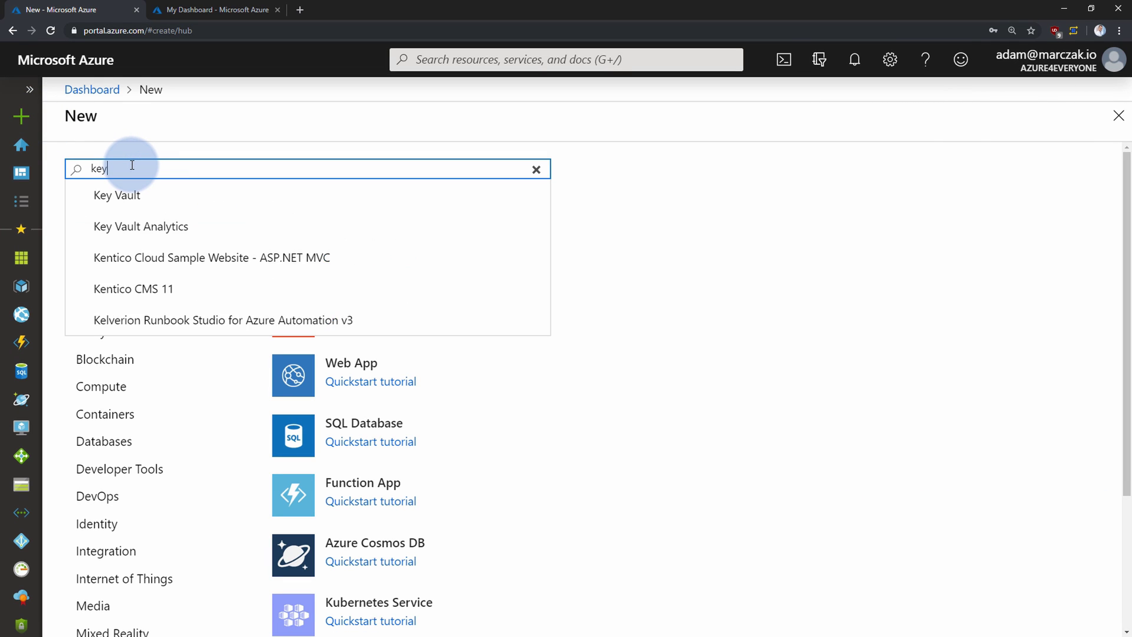
pyautogui.write(' vault')
pyautogui.press('Return')
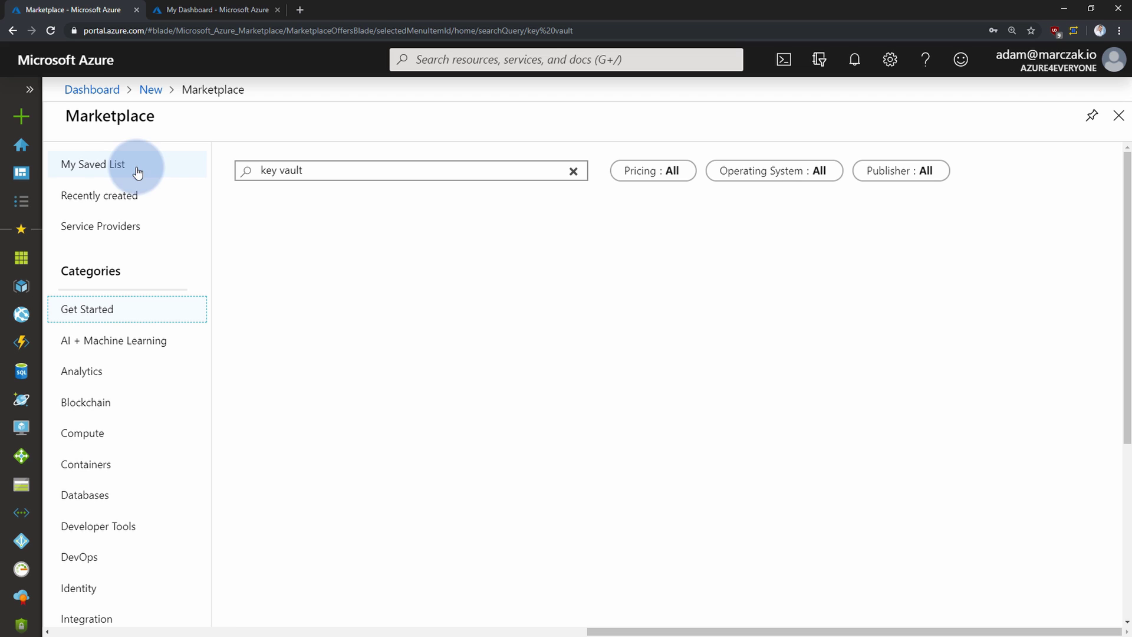
pyautogui.click(321, 321)
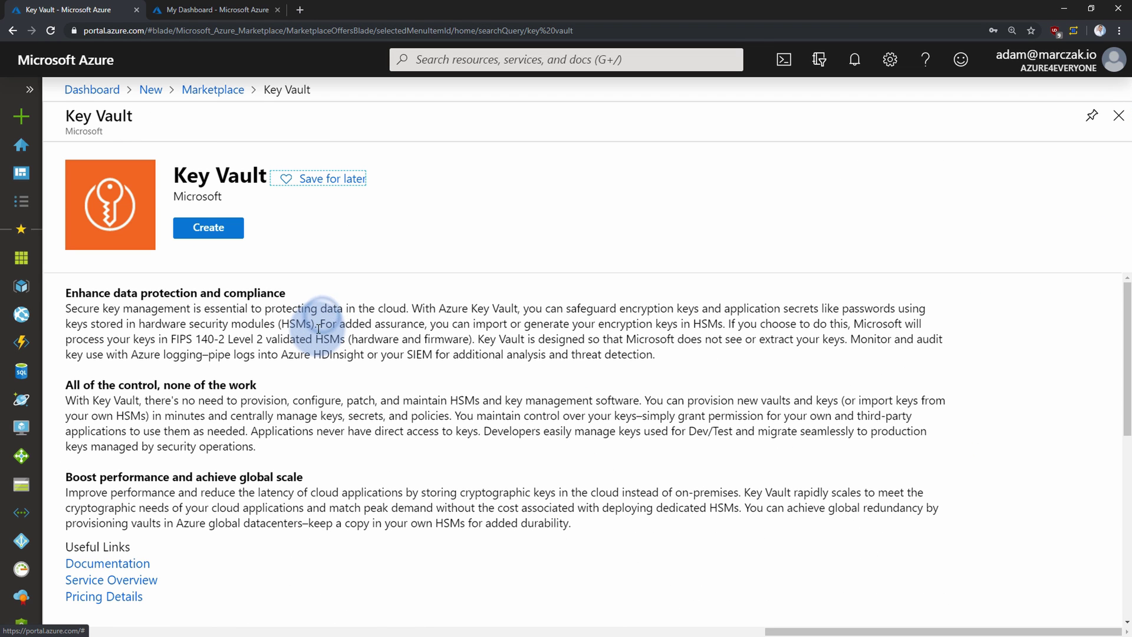
pyautogui.click(214, 229)
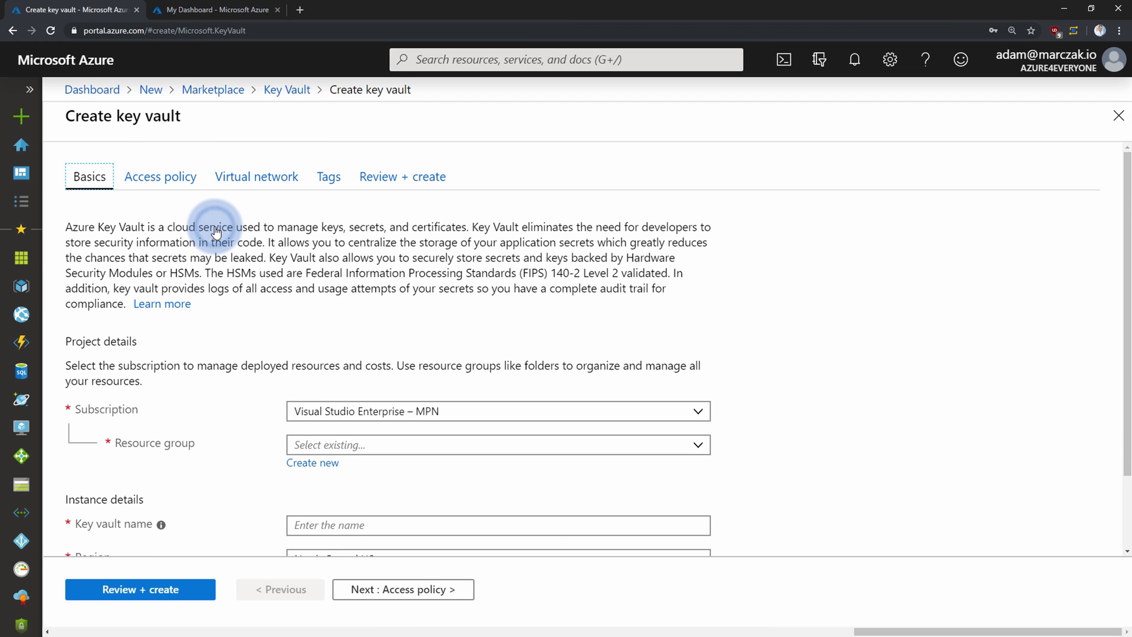
pyautogui.scroll(-2, 618, 381)
# Fill in resource group azure4everyone-keyvault-intro, name a4ekeyvault, region North Europe and Standard tier
pyautogui.click(701, 357)
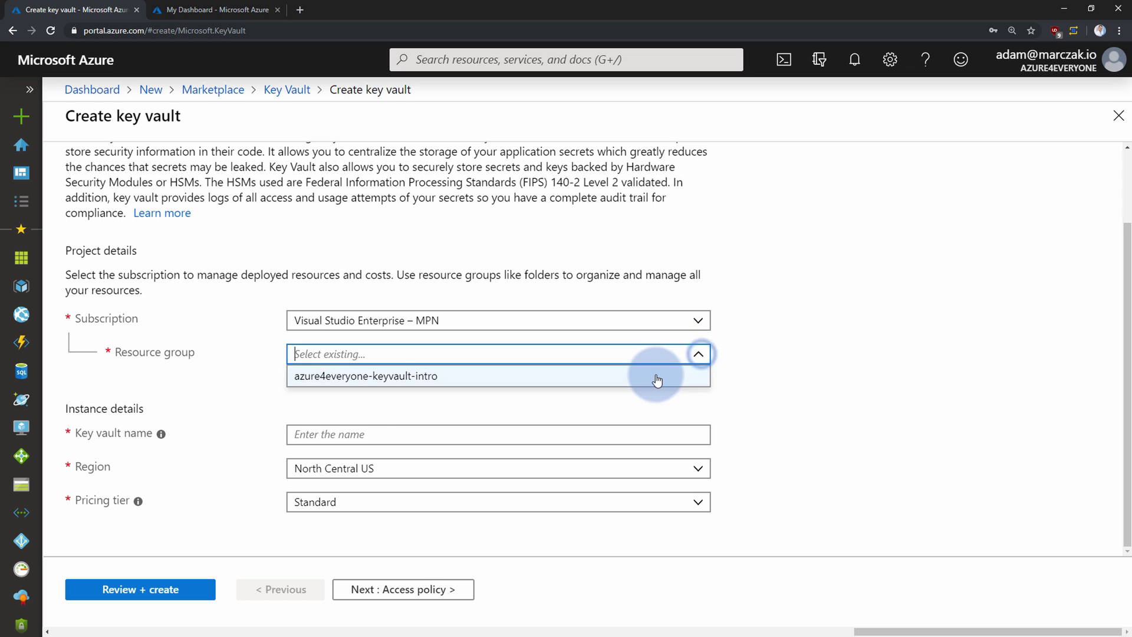
pyautogui.click(654, 379)
pyautogui.click(354, 434)
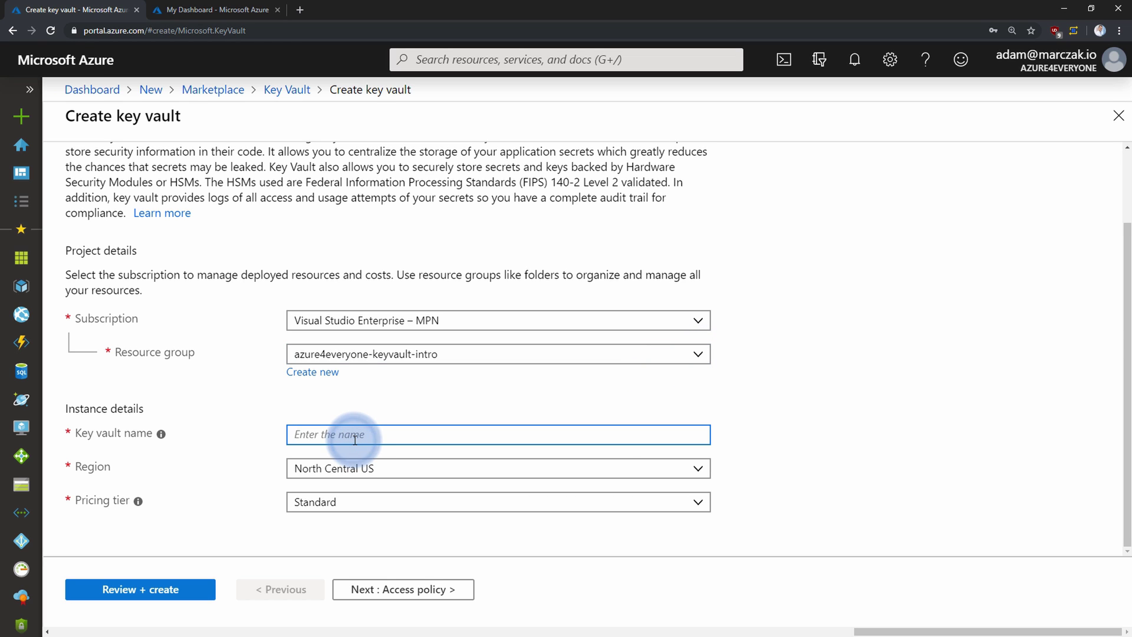
pyautogui.write('a4')
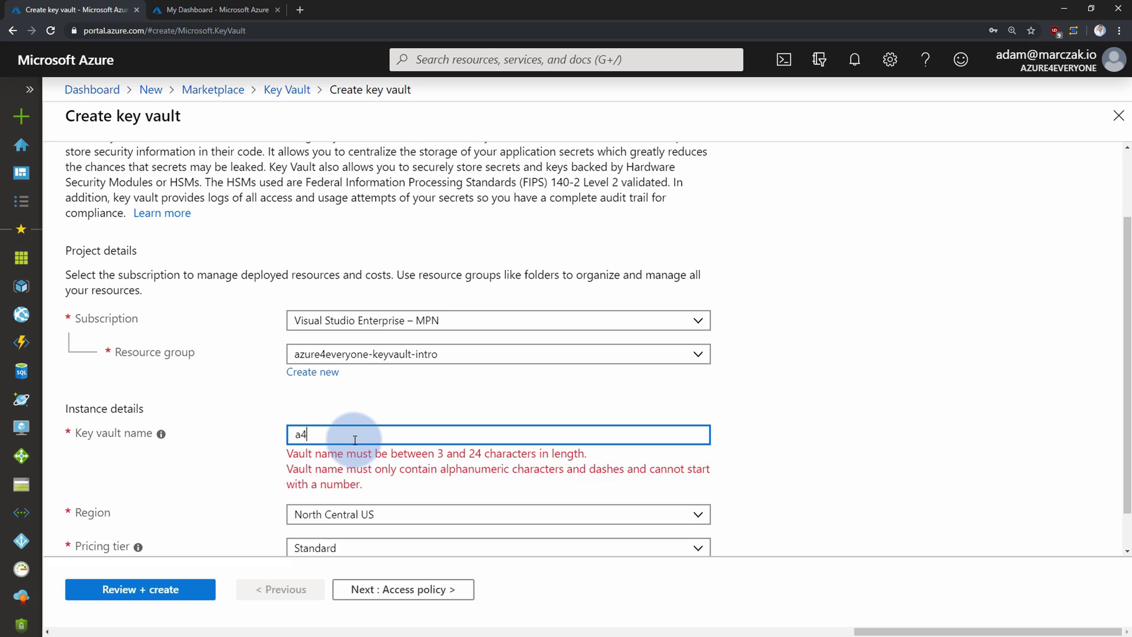
pyautogui.write('ekeyvault')
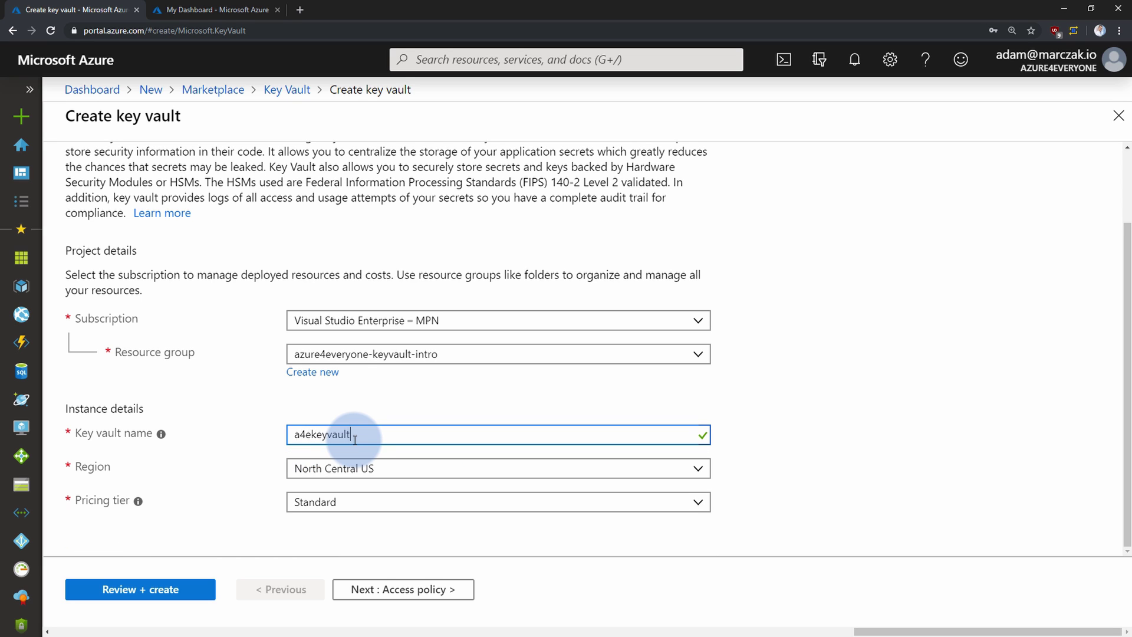
pyautogui.click(762, 456)
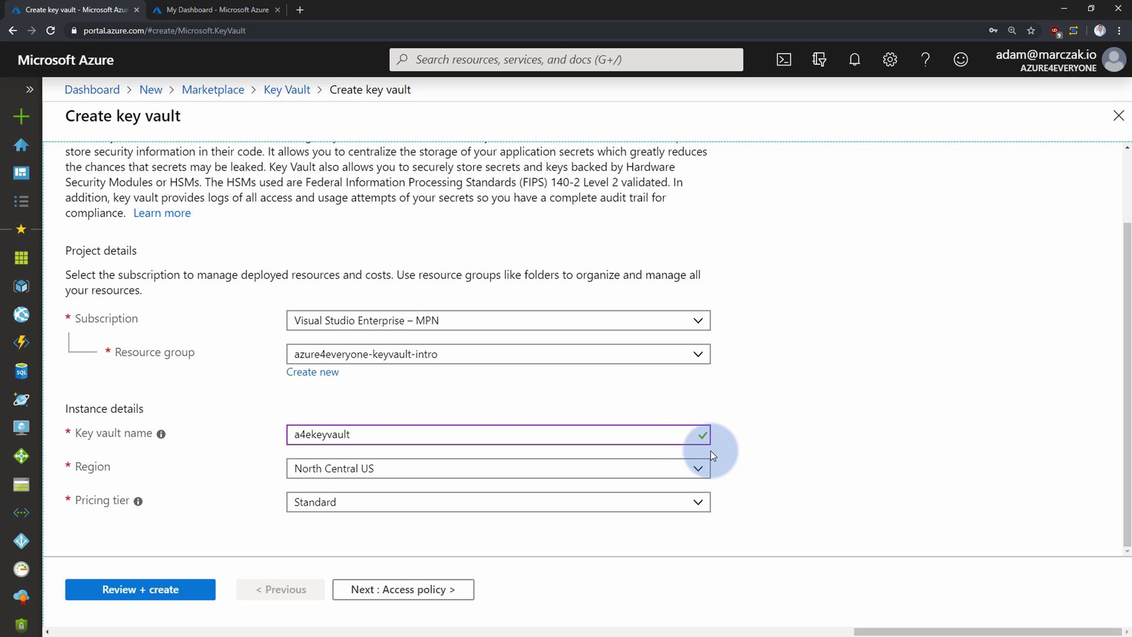
pyautogui.click(698, 469)
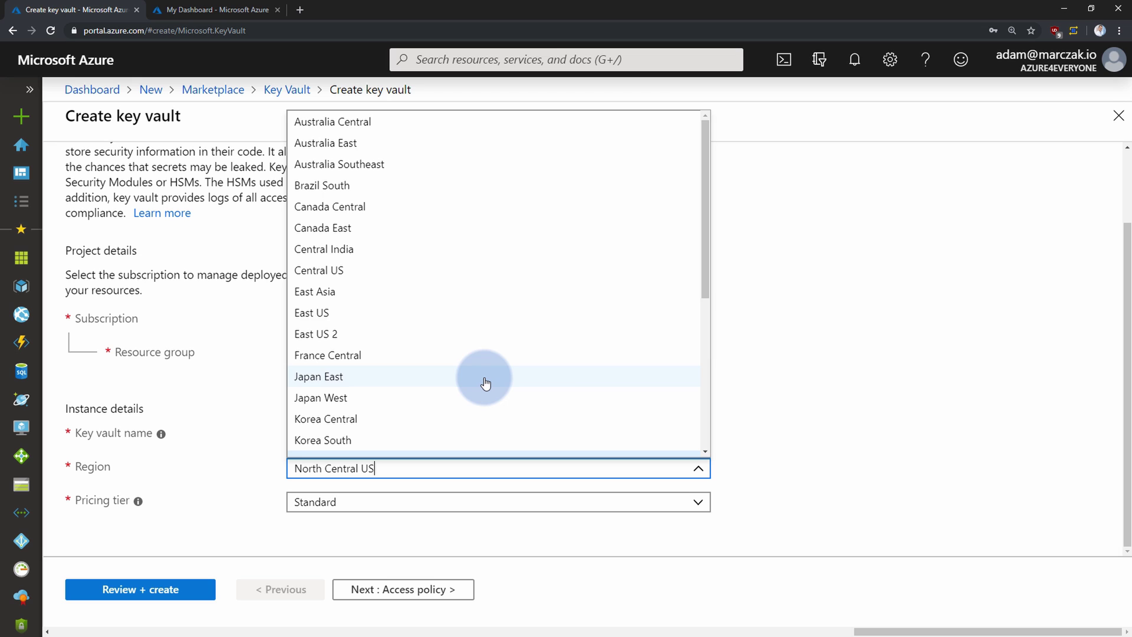
pyautogui.scroll(-3, 485, 383)
pyautogui.click(415, 371)
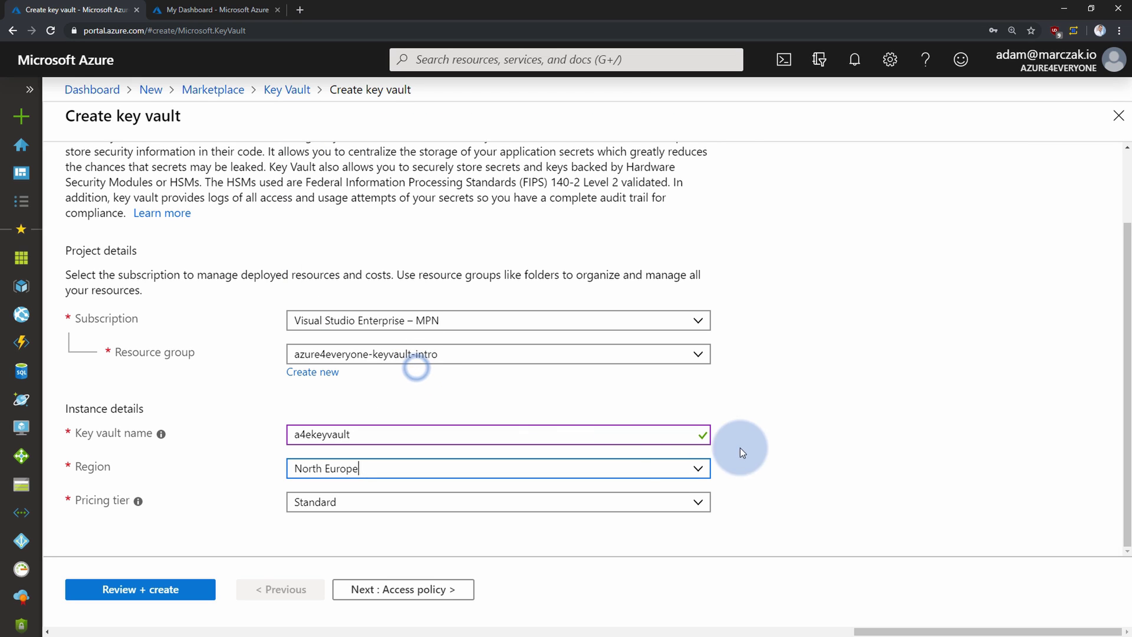
pyautogui.click(698, 502)
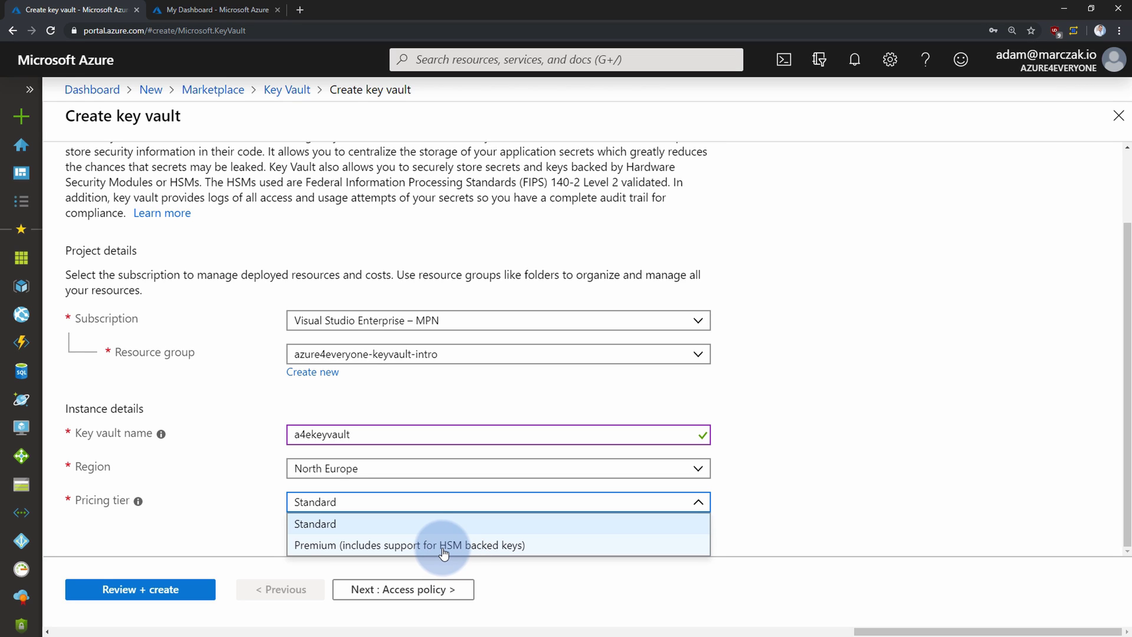
pyautogui.click(401, 526)
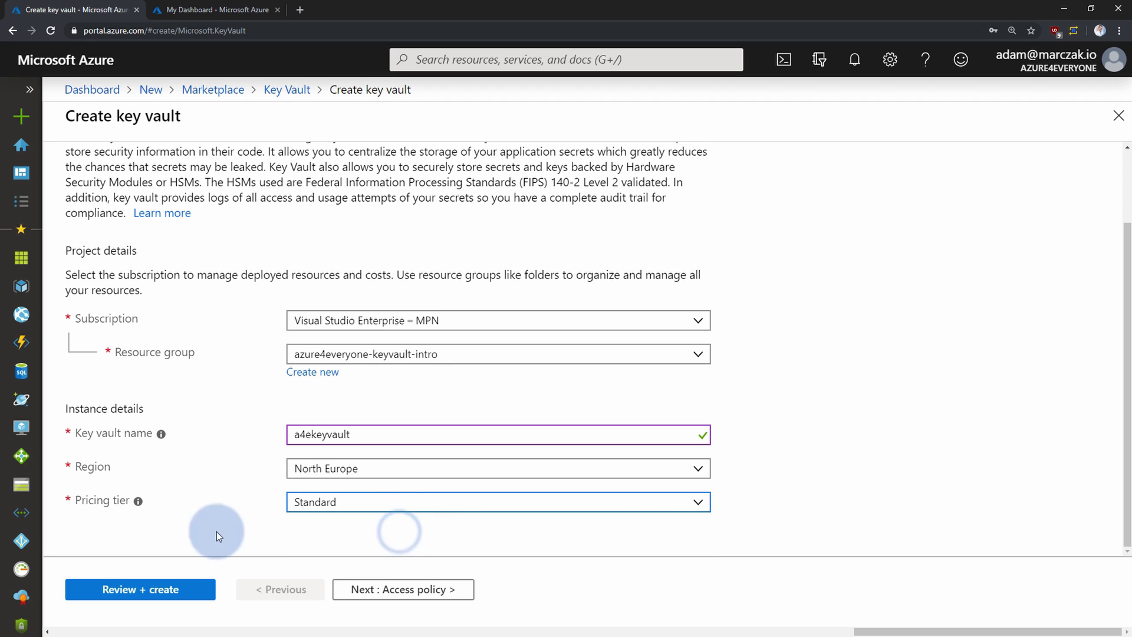
# Review and deploy a4ekeyvault, then open it and select its DNS name
pyautogui.click(191, 595)
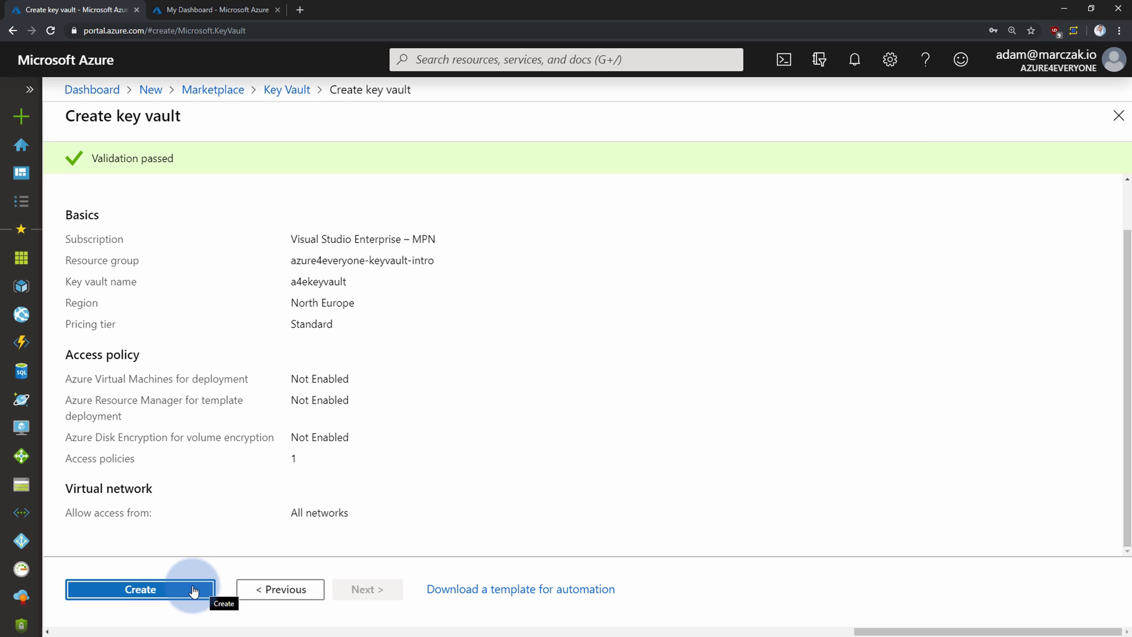
pyautogui.click(193, 590)
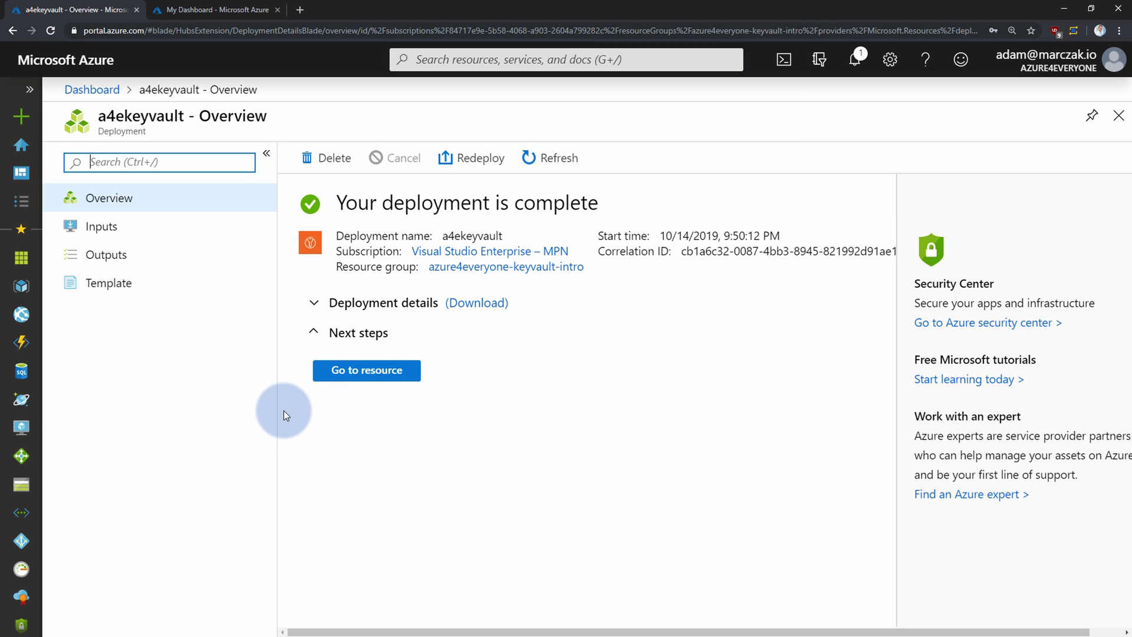
pyautogui.click(361, 372)
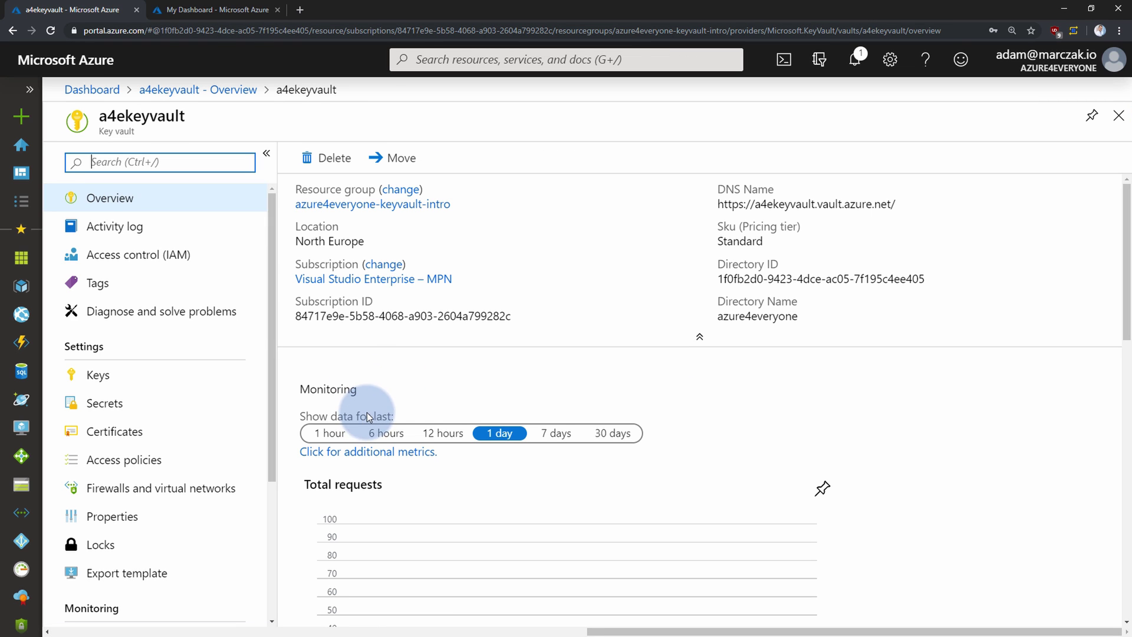
pyautogui.moveTo(806, 204)
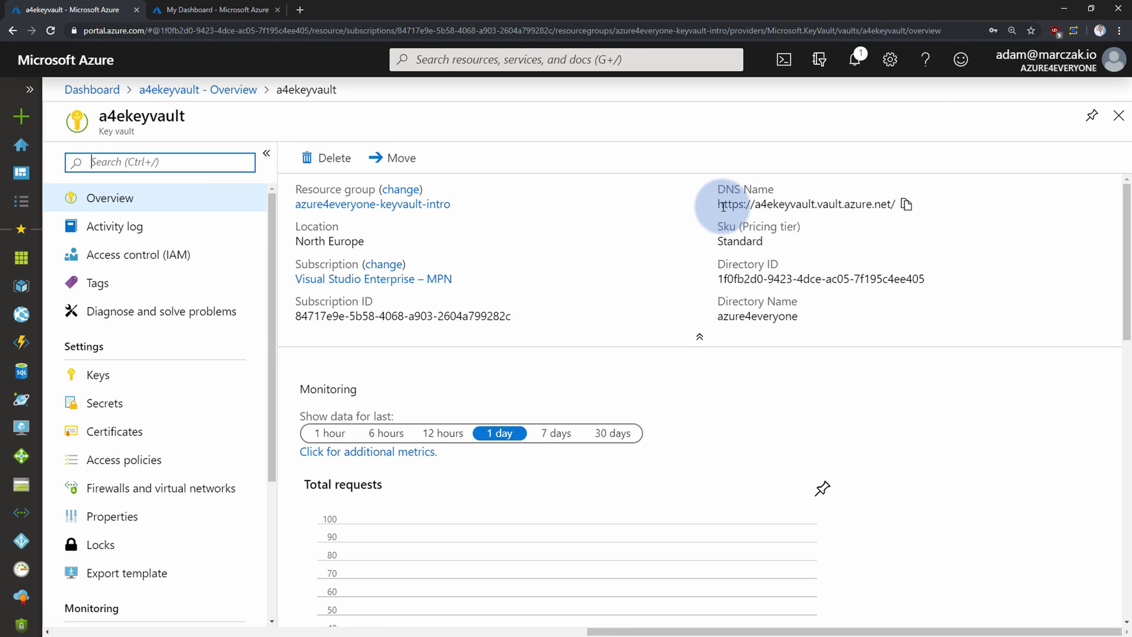
pyautogui.moveTo(718, 204); pyautogui.dragTo(895, 204)
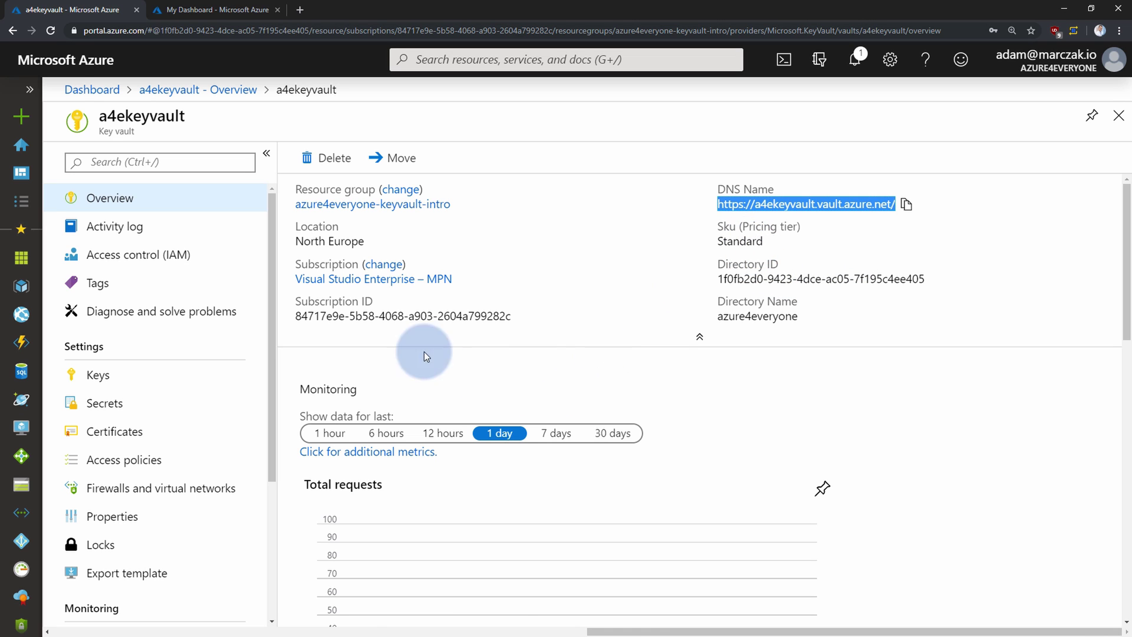
pyautogui.scroll(-3, 641, 452)
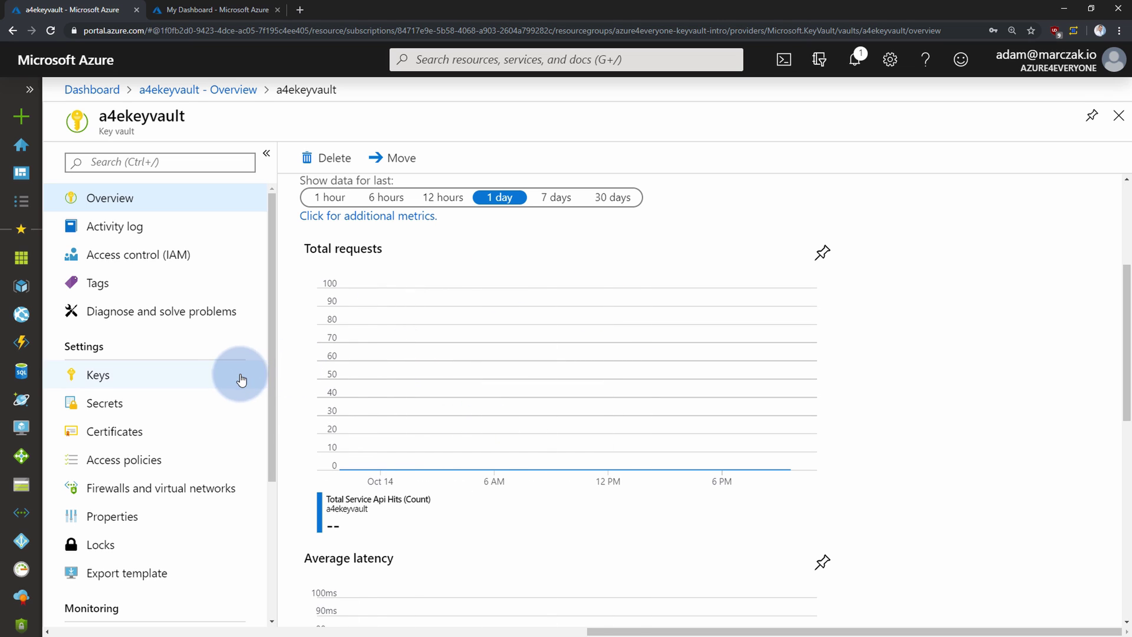
pyautogui.scroll(-2, 157, 306)
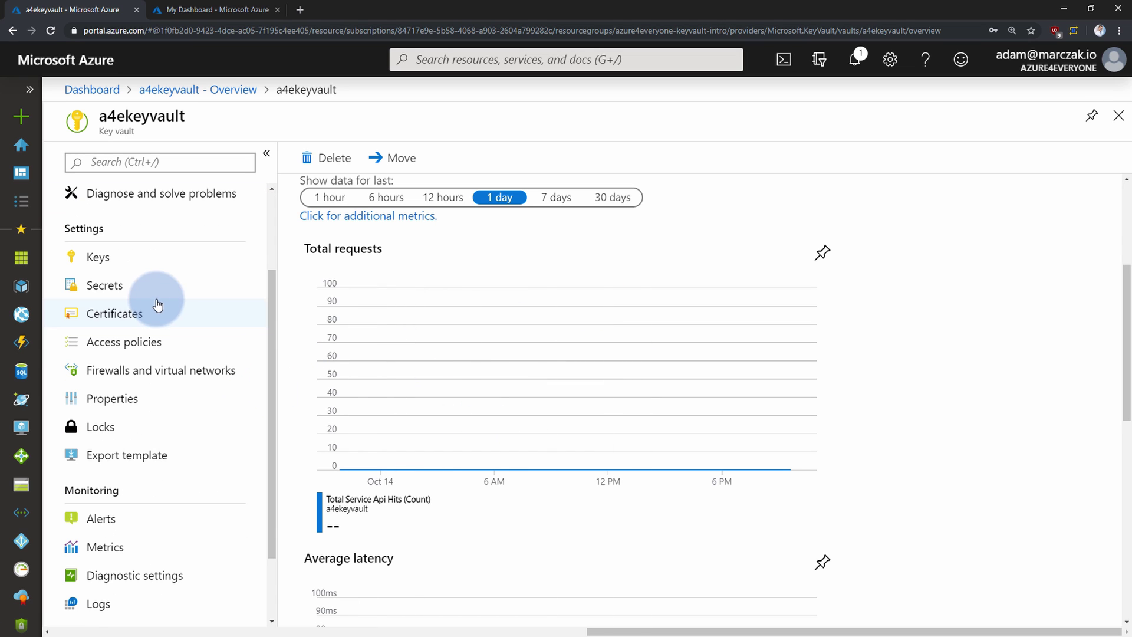
# Browse a4ekeyvault's Keys, Secrets and Certificates lists, ending on Access policies
pyautogui.click(147, 258)
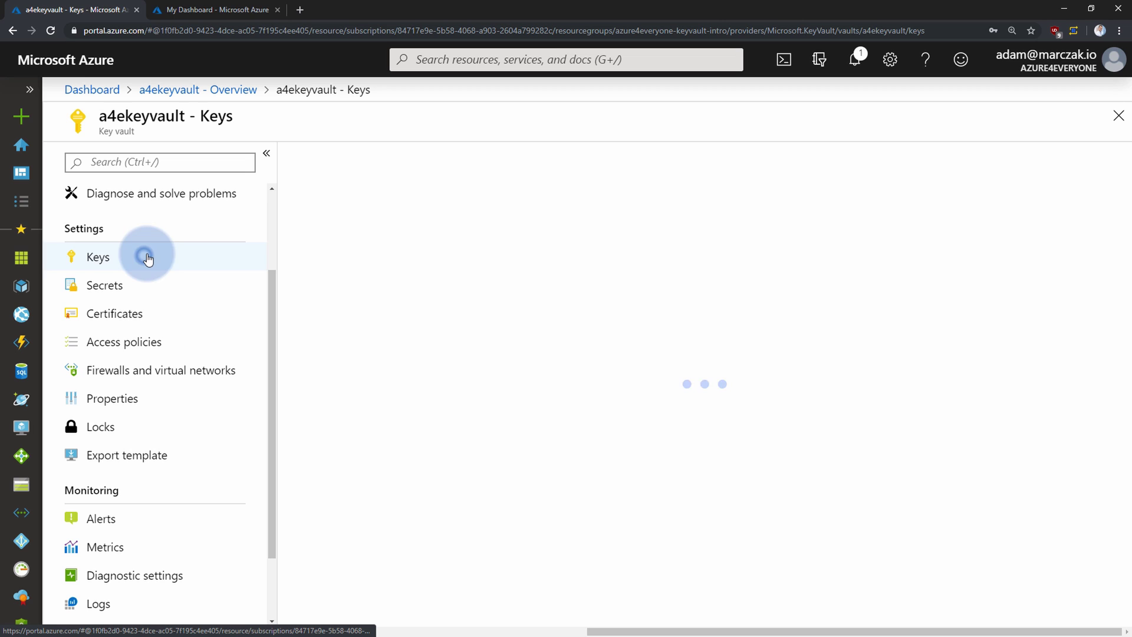
pyautogui.click(144, 285)
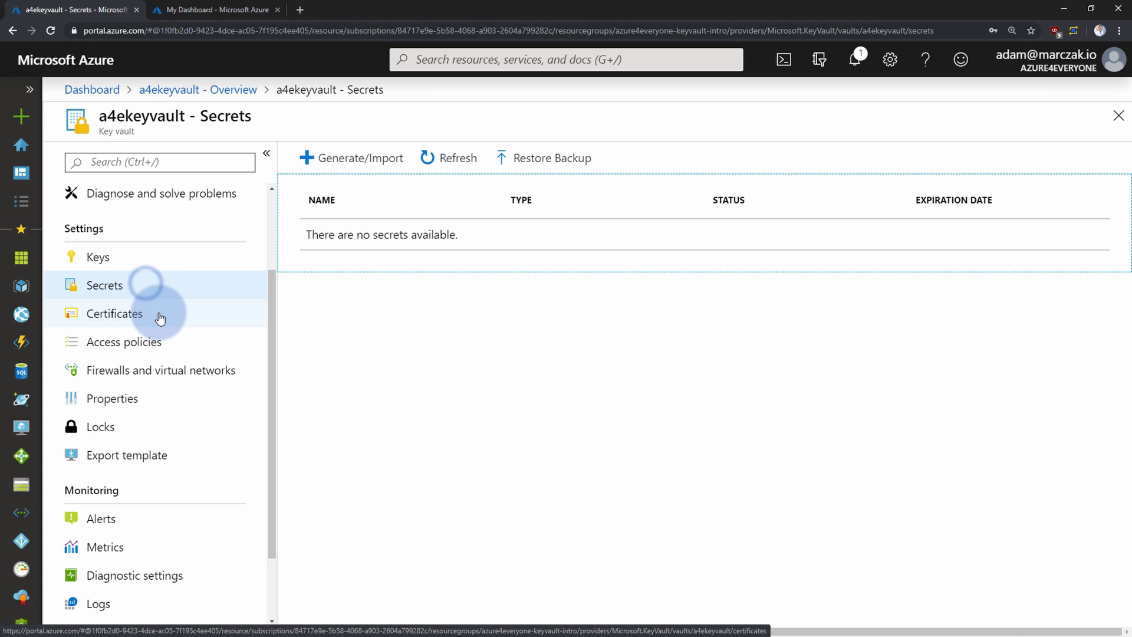
pyautogui.click(160, 316)
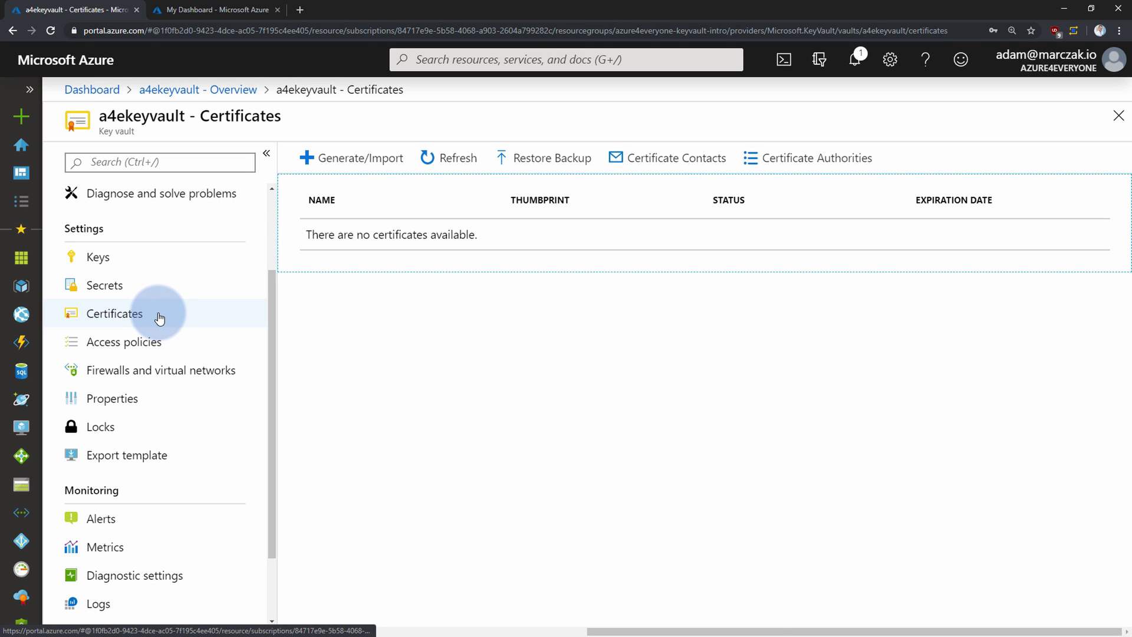
pyautogui.click(157, 346)
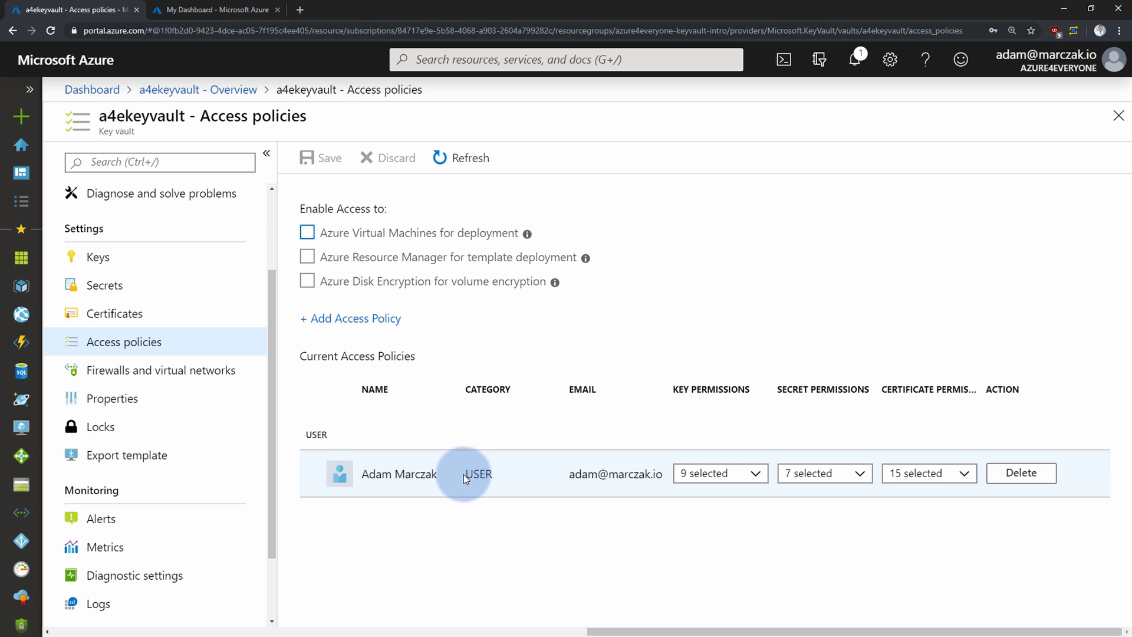
# Inspect the user's key, secret and certificate permissions, then view Firewalls and virtual networks
pyautogui.click(718, 475)
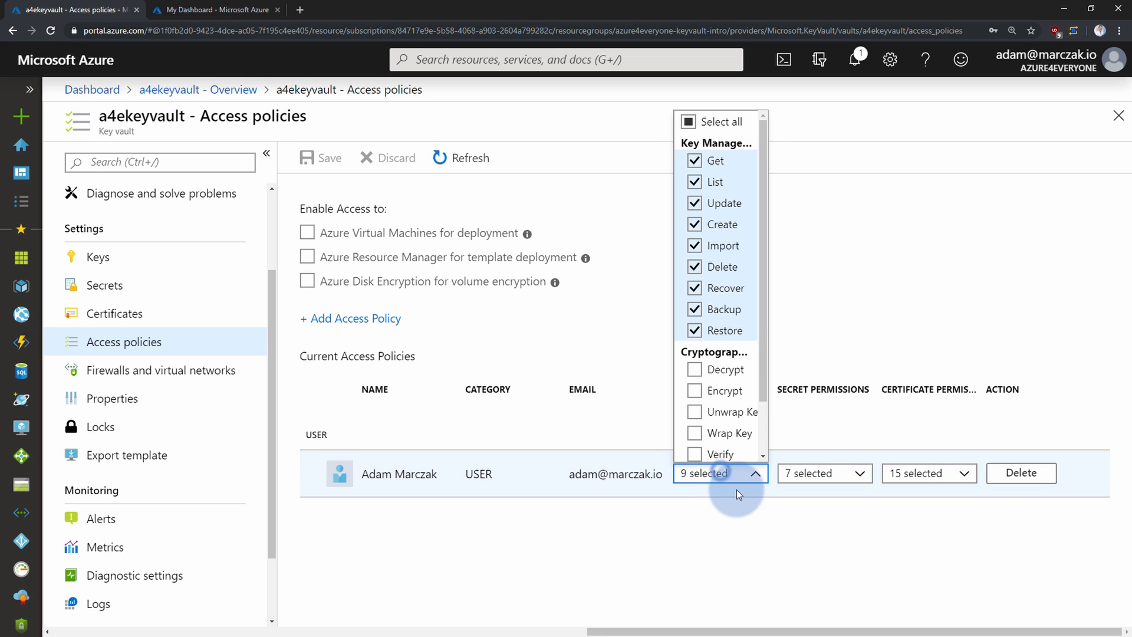
pyautogui.scroll(-2, 750, 275)
pyautogui.click(852, 475)
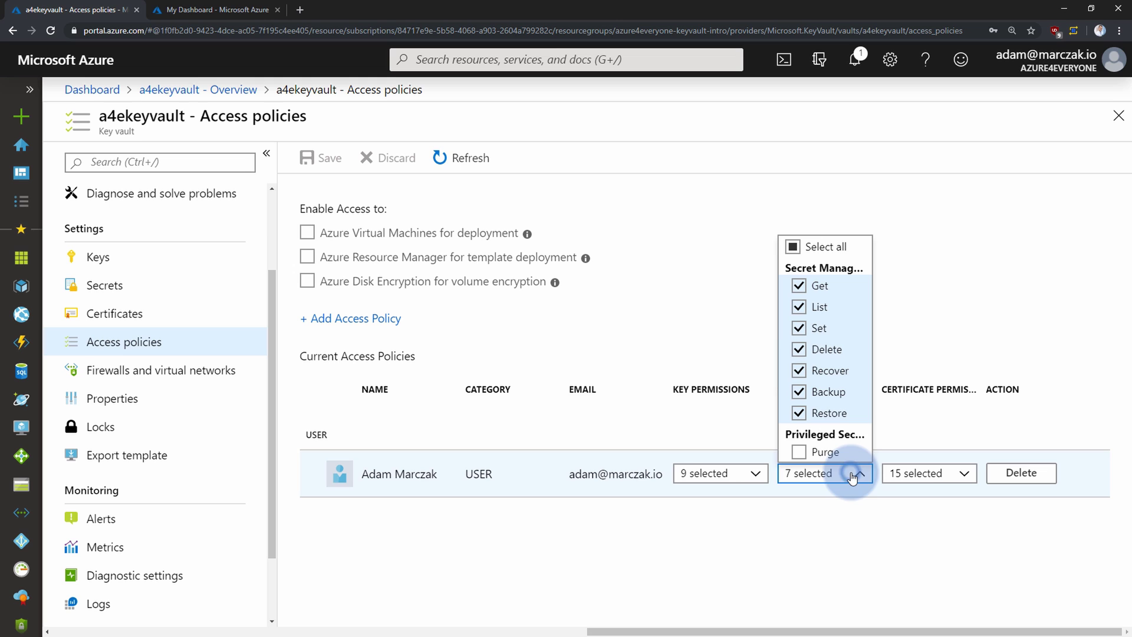
pyautogui.click(940, 478)
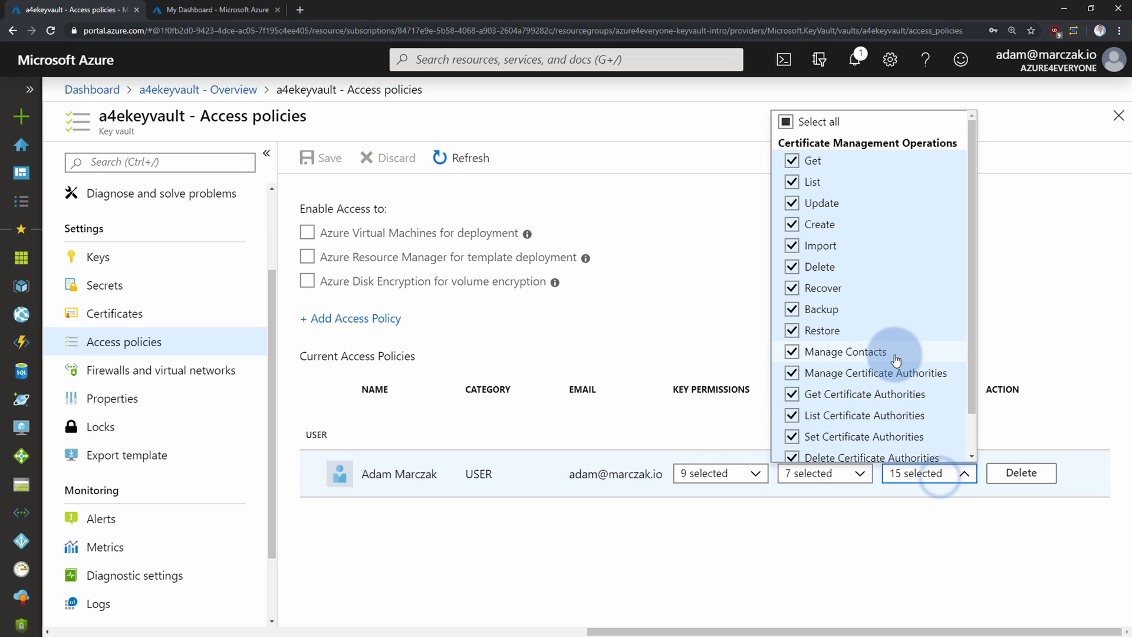
pyautogui.scroll(-2, 898, 371)
pyautogui.click(910, 524)
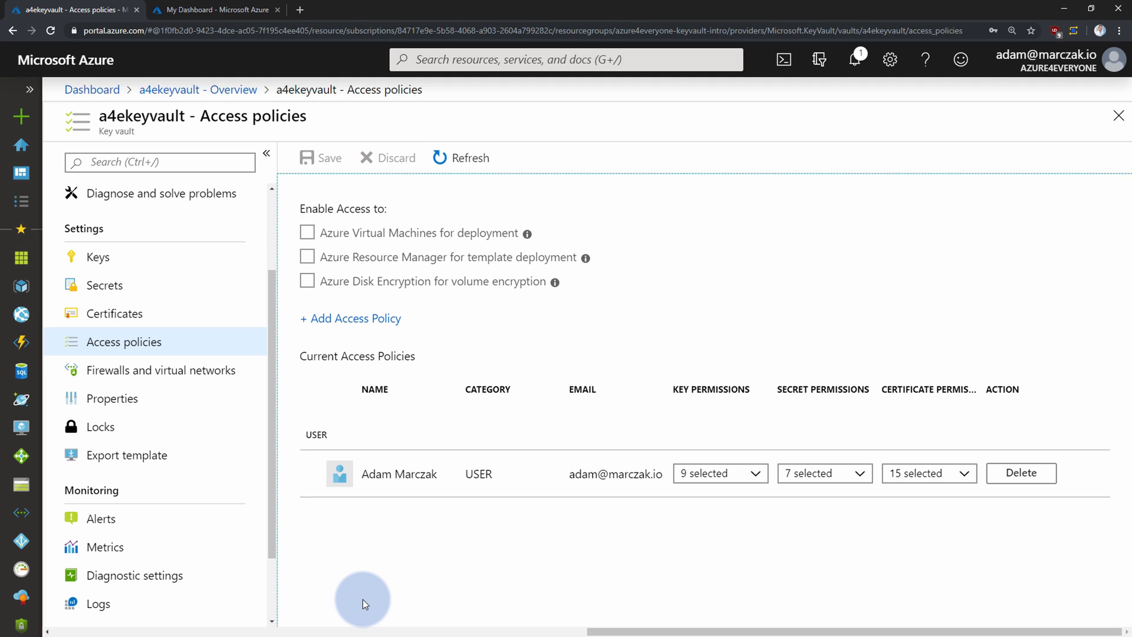
pyautogui.click(152, 370)
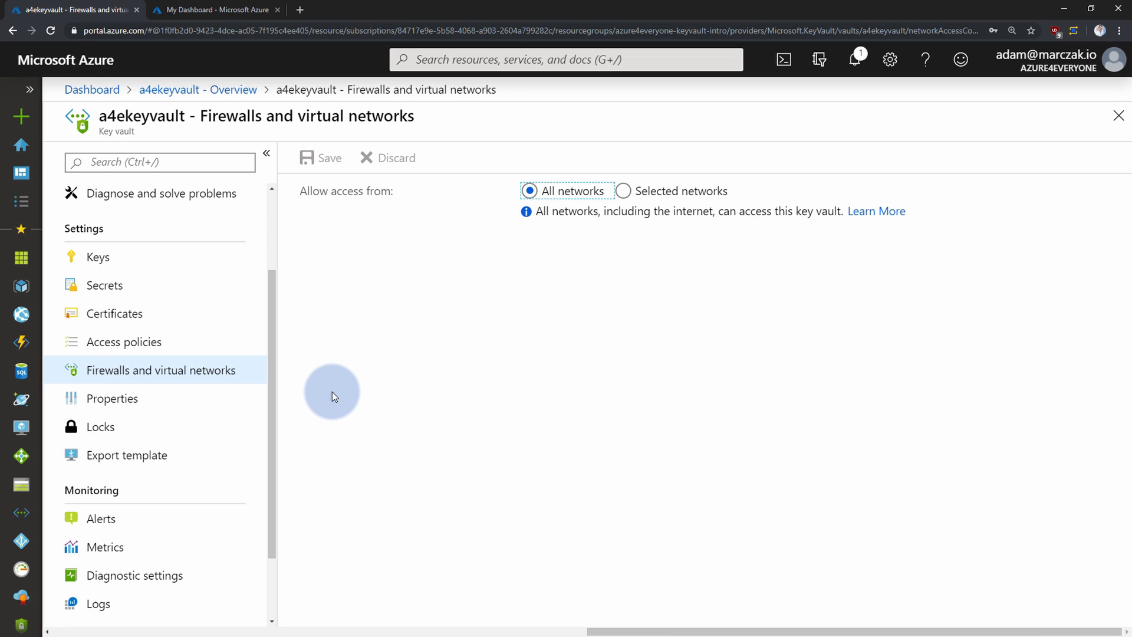
# Open demo1-logicapps from the azure4everyone-keyvault-intro resource group in the designer
pyautogui.click(20, 295)
pyautogui.click(20, 295)
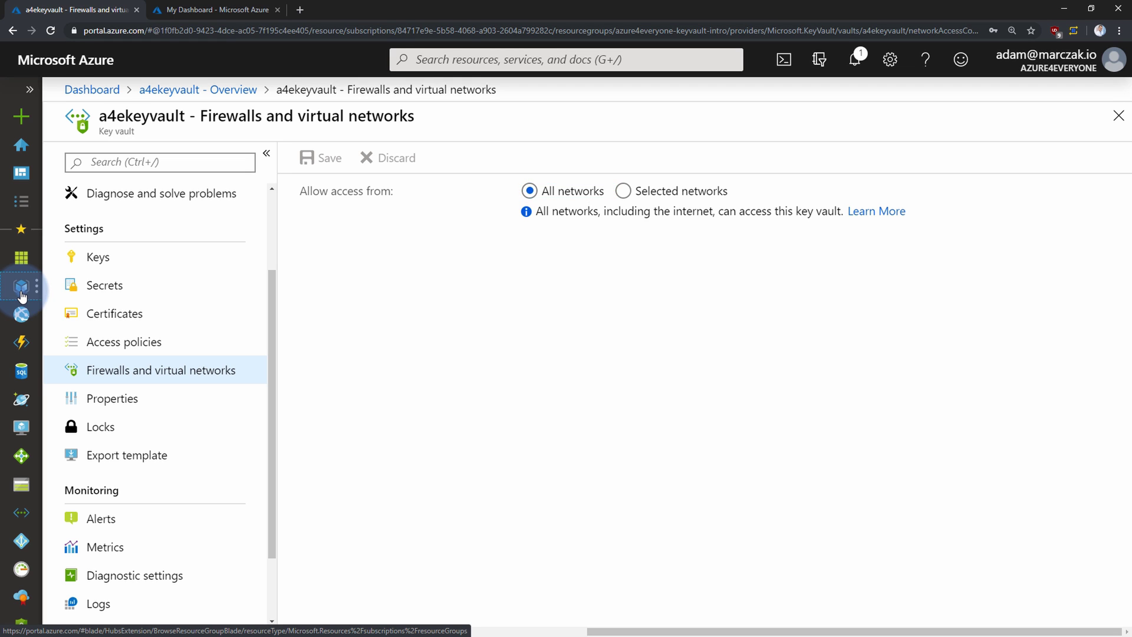
pyautogui.click(180, 309)
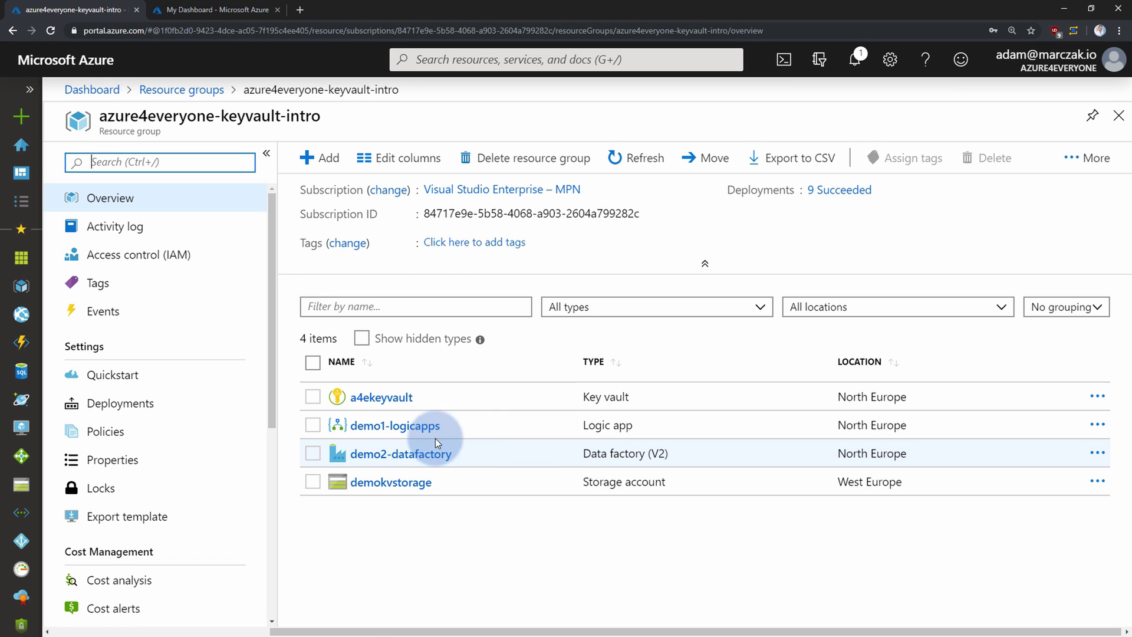
pyautogui.click(412, 432)
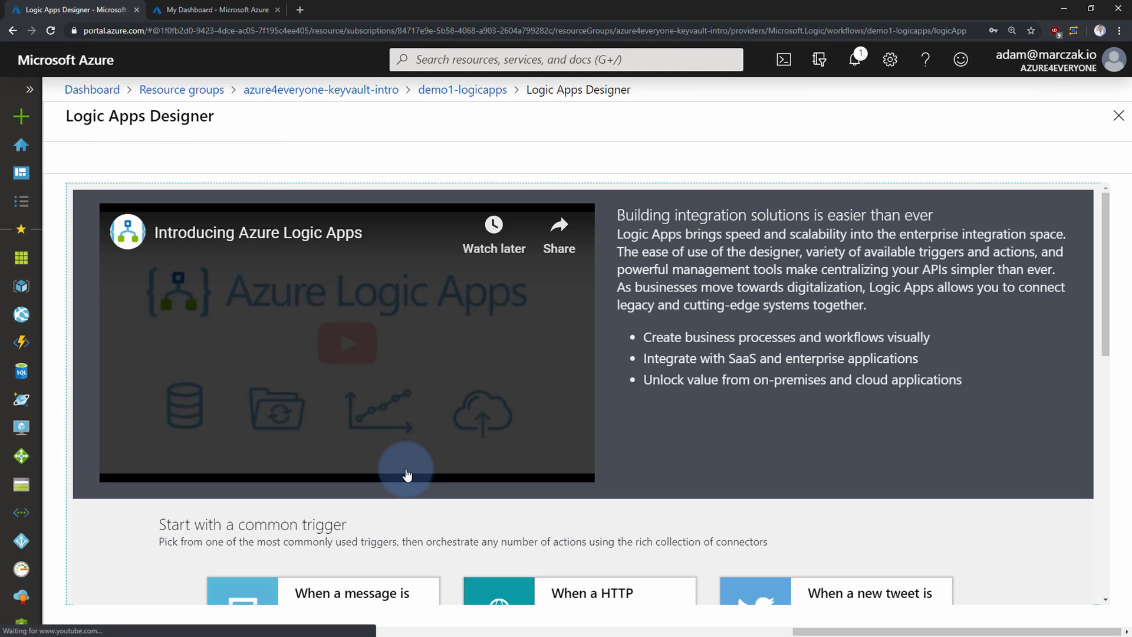
pyautogui.scroll(-3, 405, 468)
# Add a 'When a HTTP request is received' trigger followed by an Azure Key Vault Get secret action
pyautogui.click(580, 378)
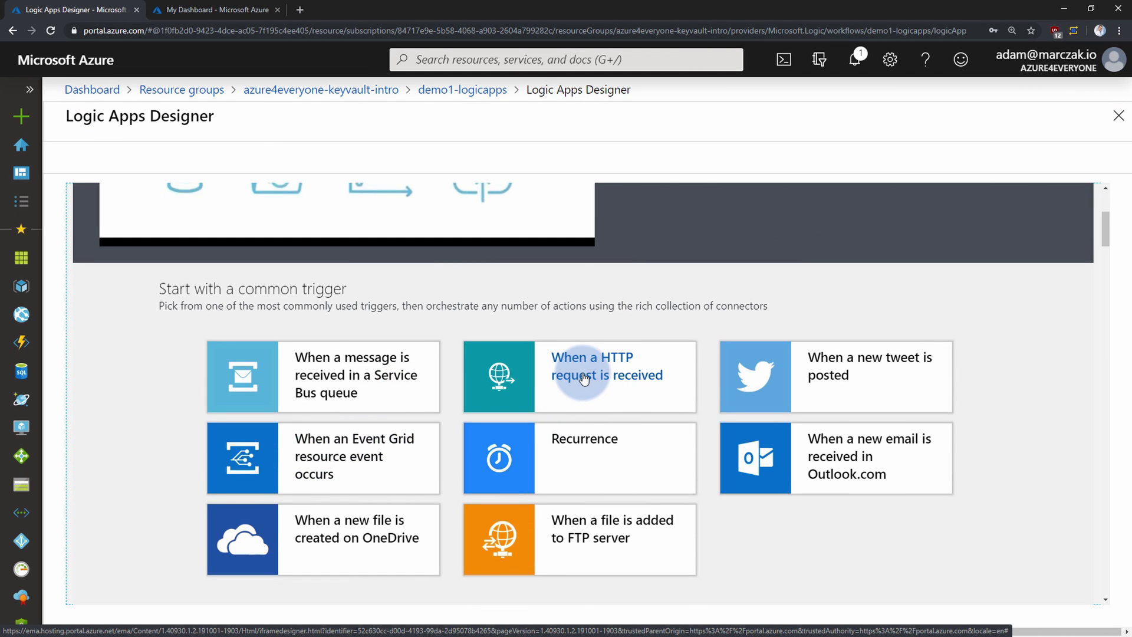
pyautogui.click(594, 234)
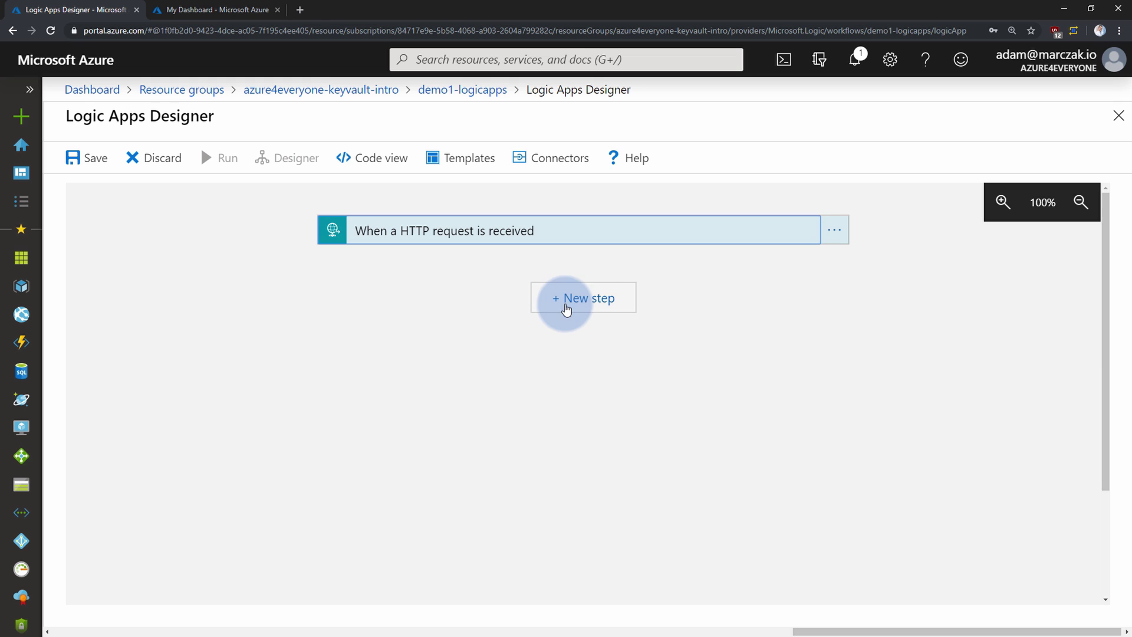
pyautogui.click(566, 306)
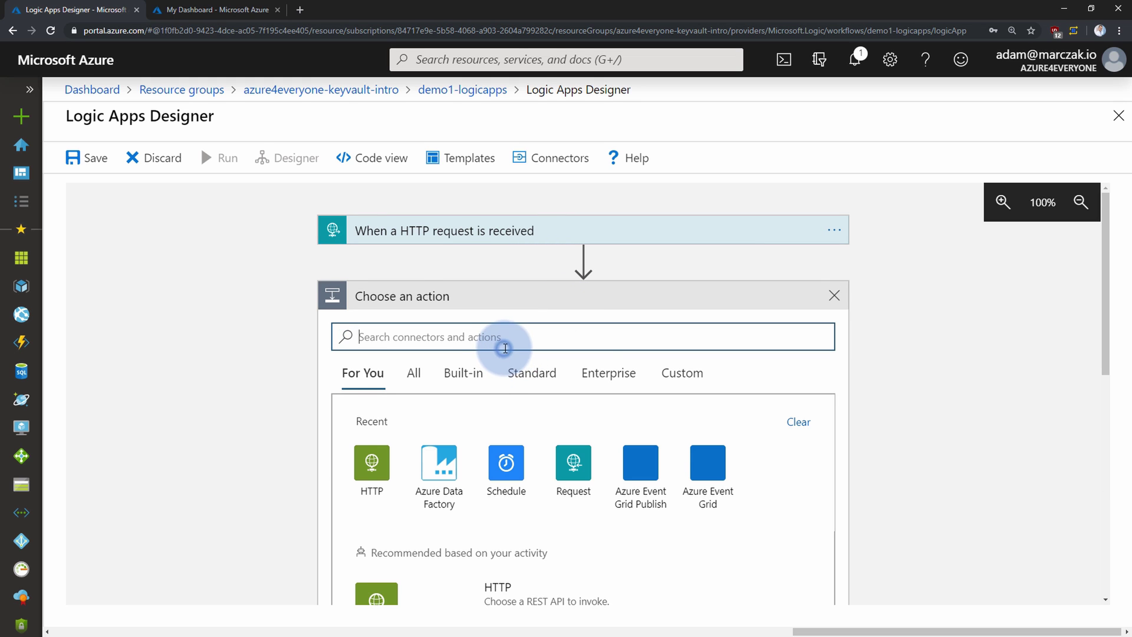
pyautogui.write('key v')
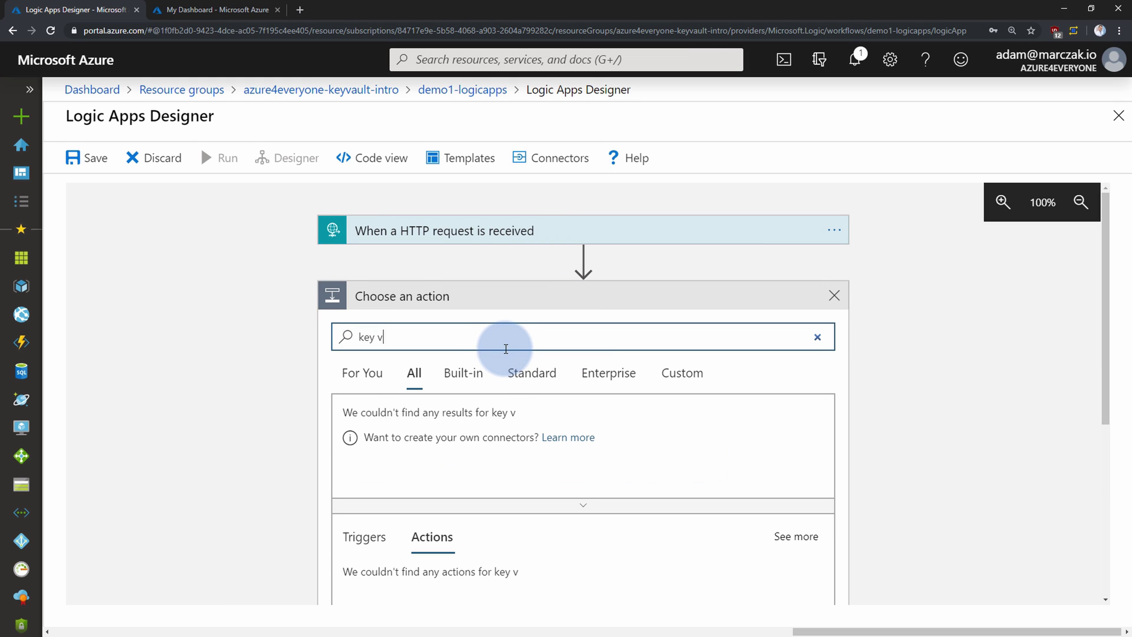
pyautogui.write('t')
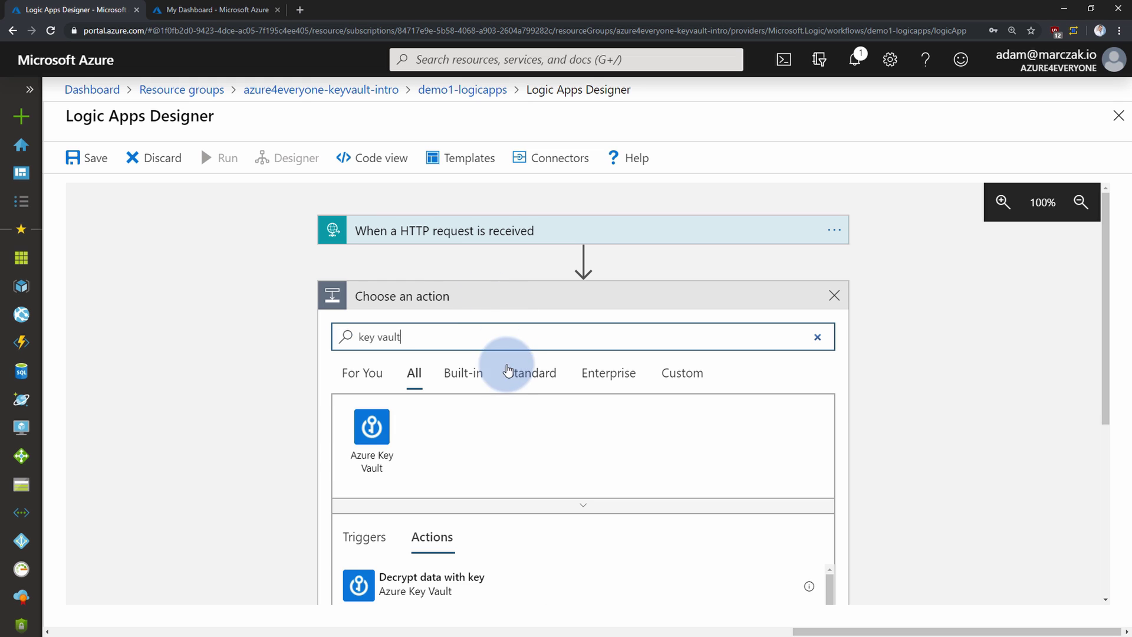
pyautogui.click(384, 449)
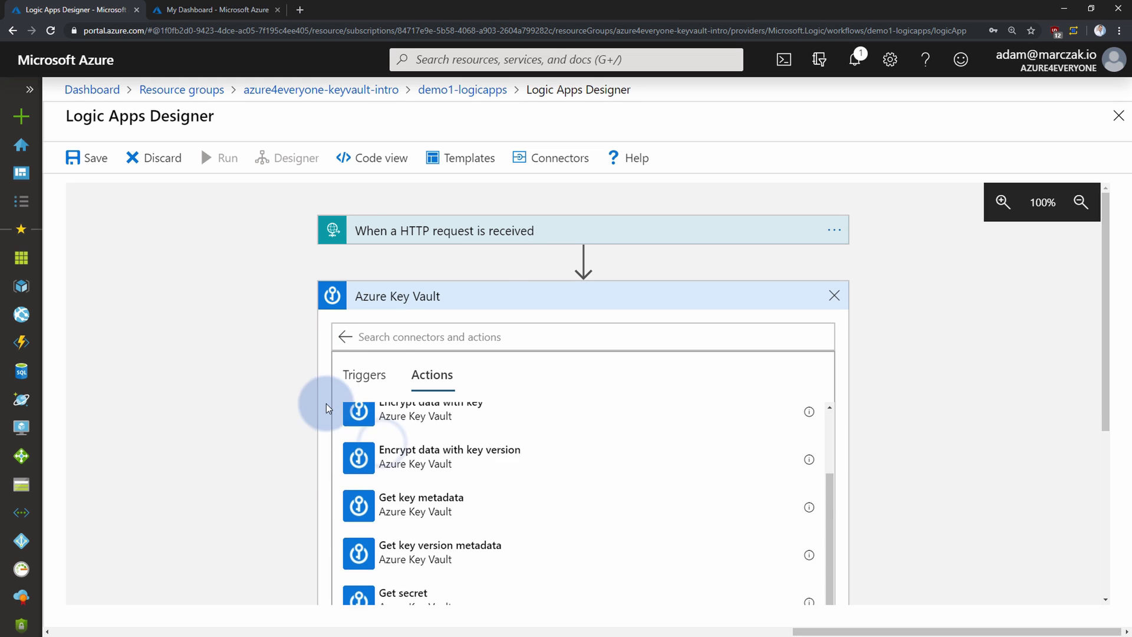
pyautogui.scroll(-2, 248, 482)
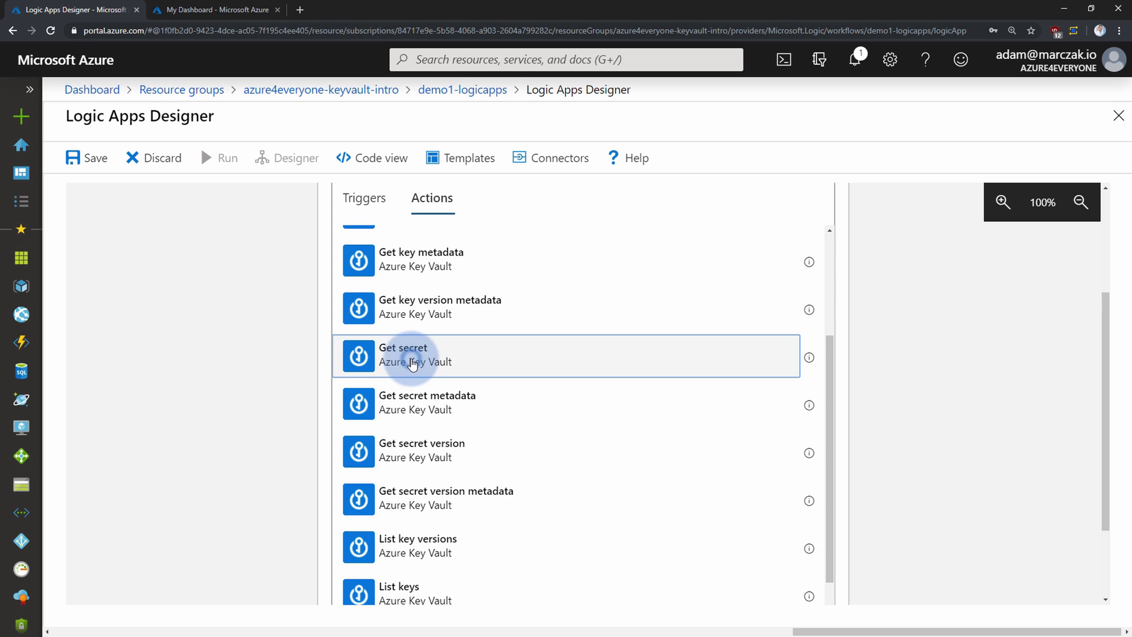
pyautogui.click(387, 371)
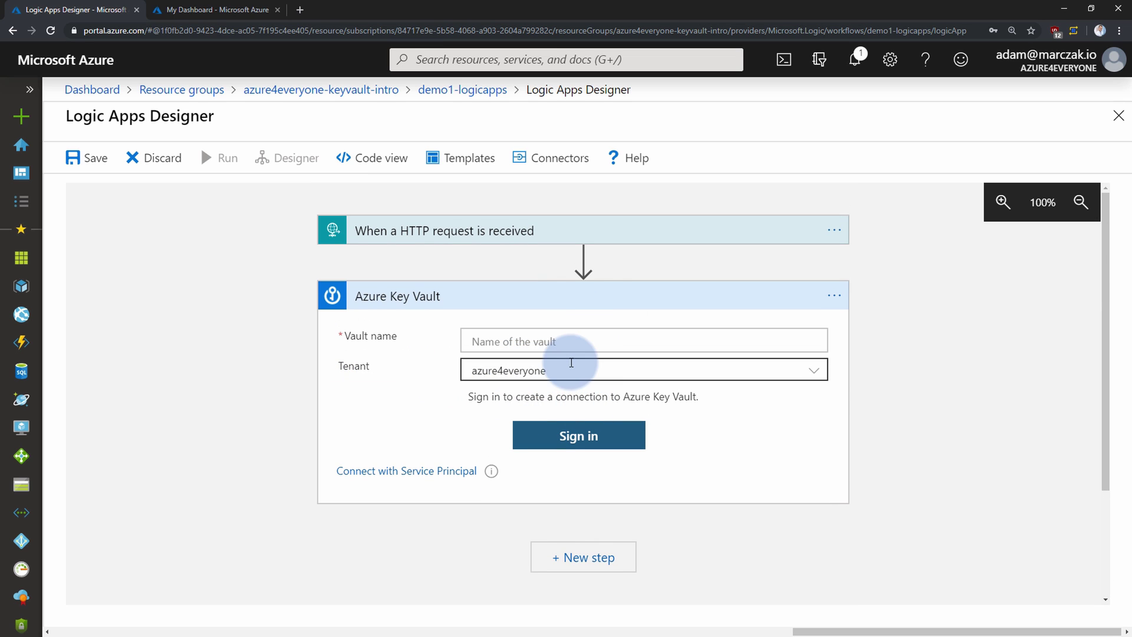
pyautogui.click(498, 339)
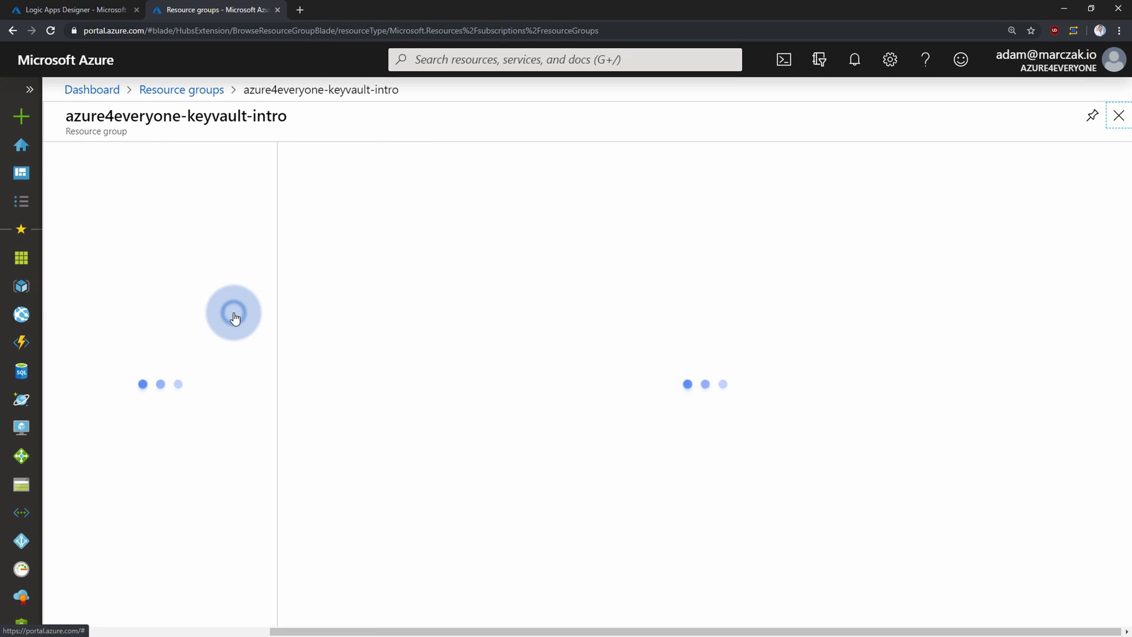
# In a4ekeyvault's Secrets, create a manually uploaded secret named mySecret with a value
pyautogui.click(379, 398)
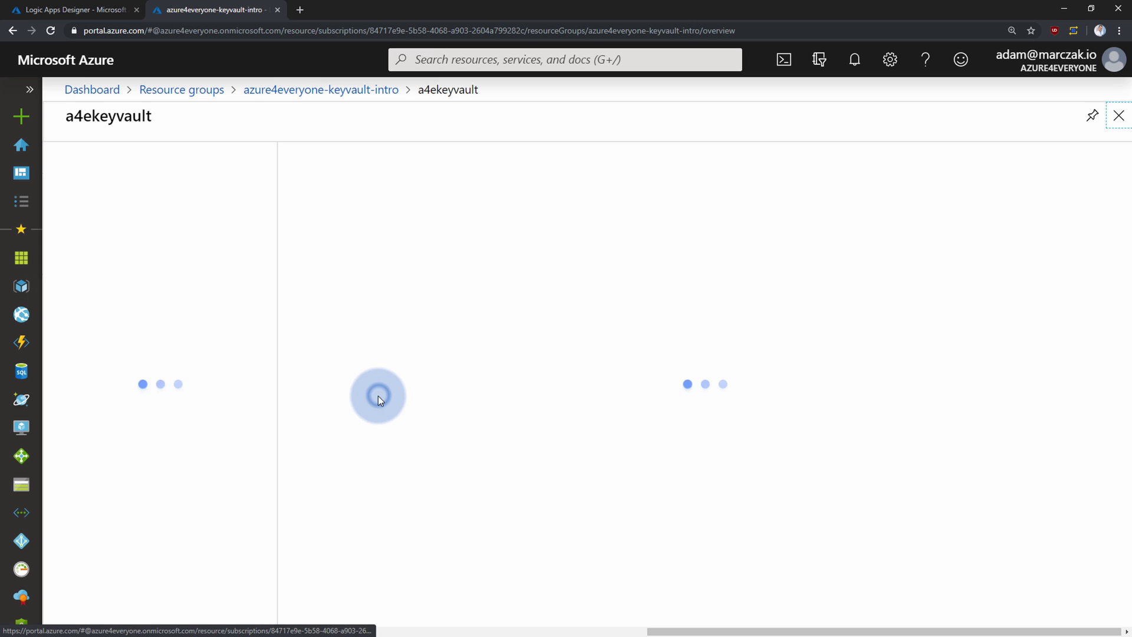
pyautogui.click(158, 403)
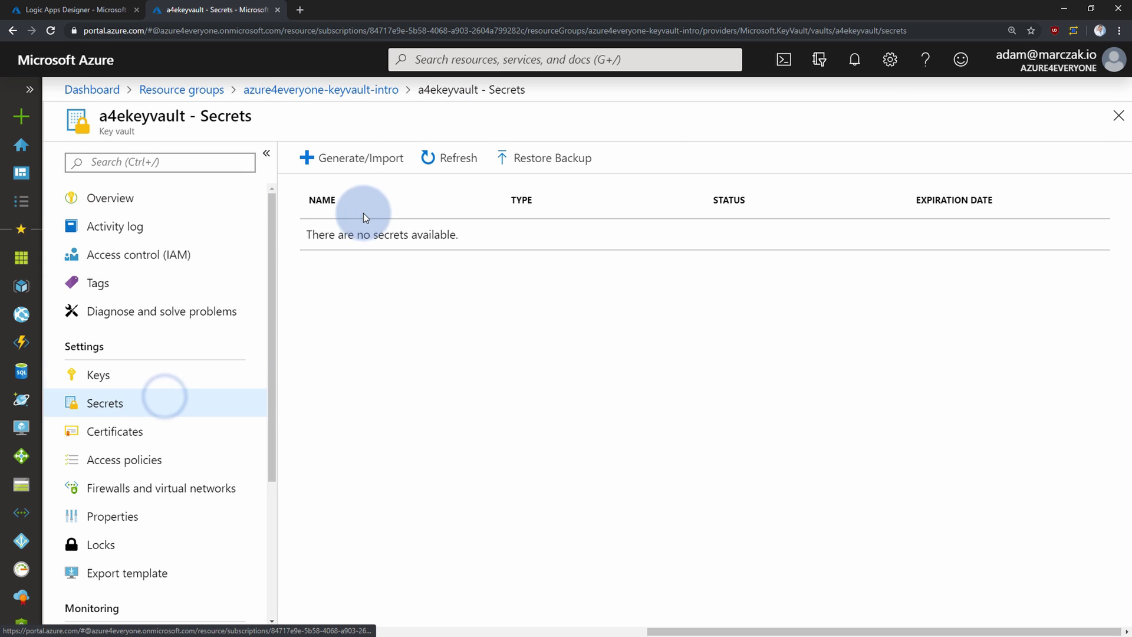
pyautogui.click(371, 167)
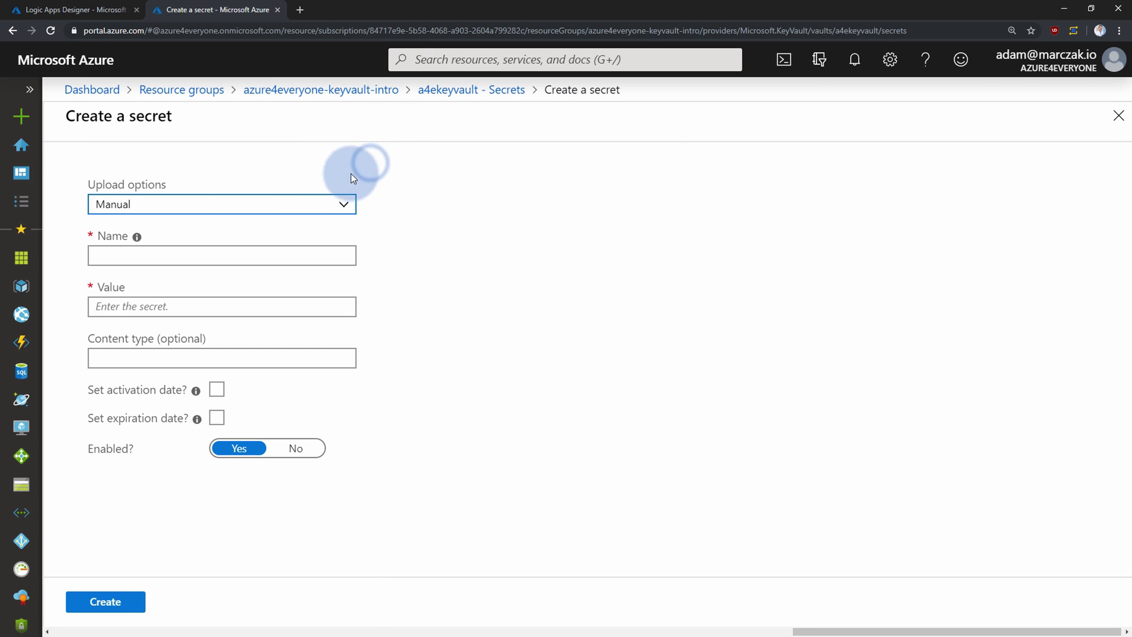
pyautogui.click(257, 206)
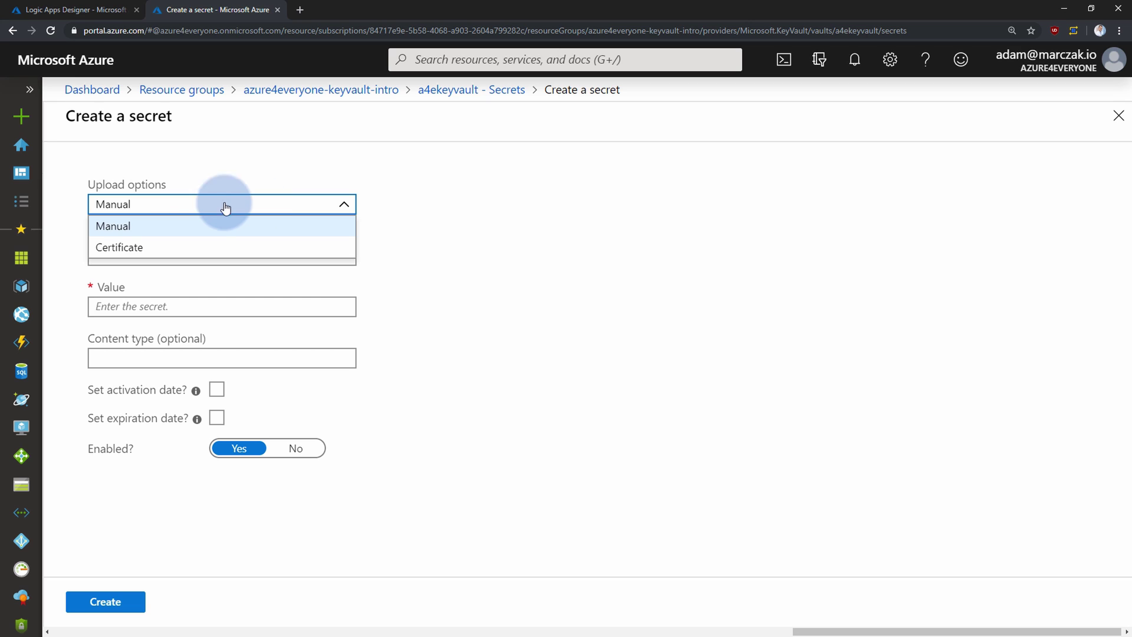
pyautogui.click(140, 224)
pyautogui.click(139, 259)
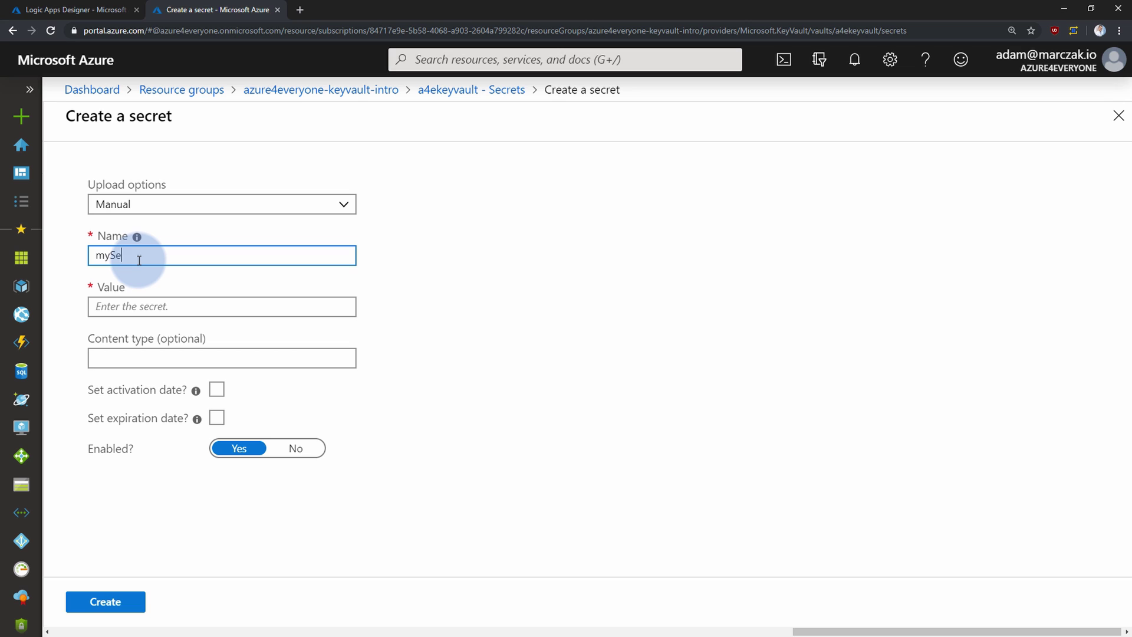
pyautogui.click(174, 309)
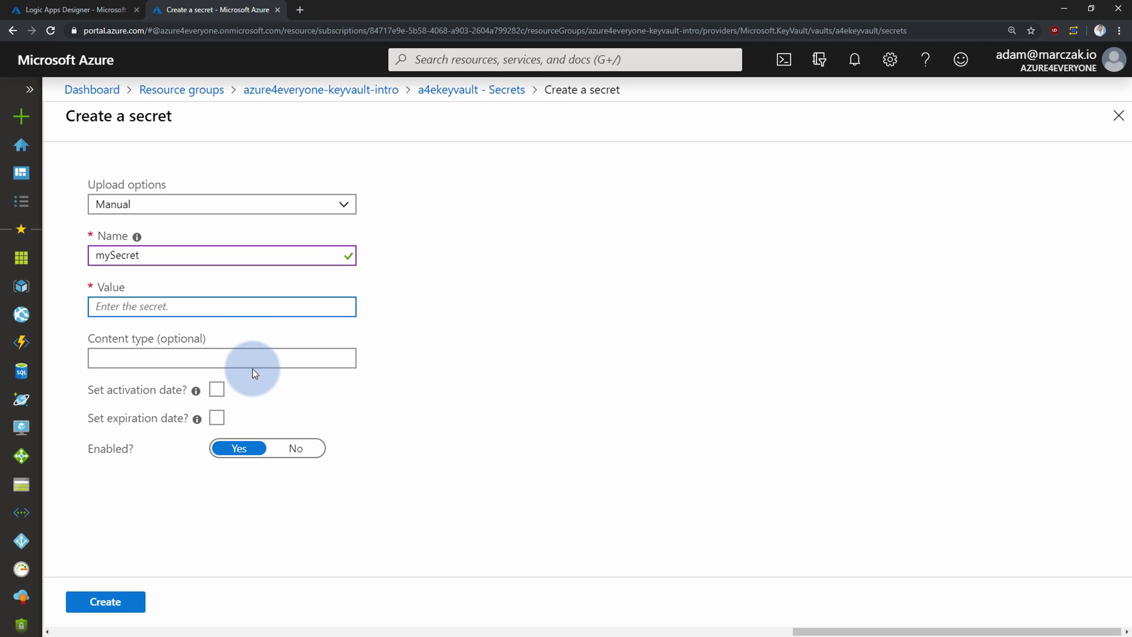
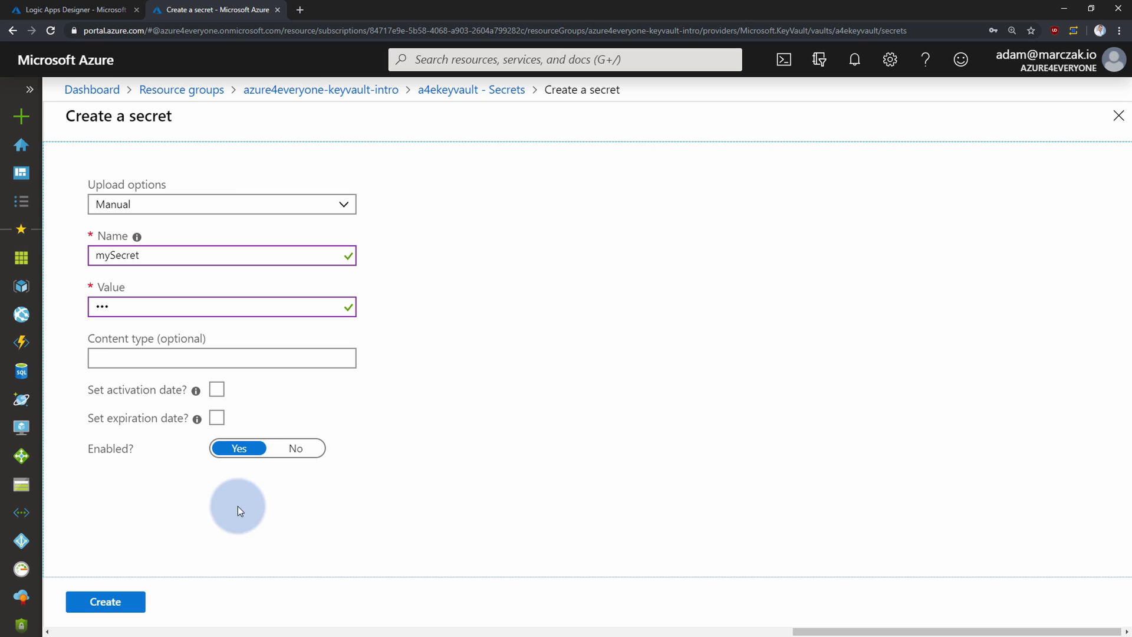
pyautogui.click(105, 604)
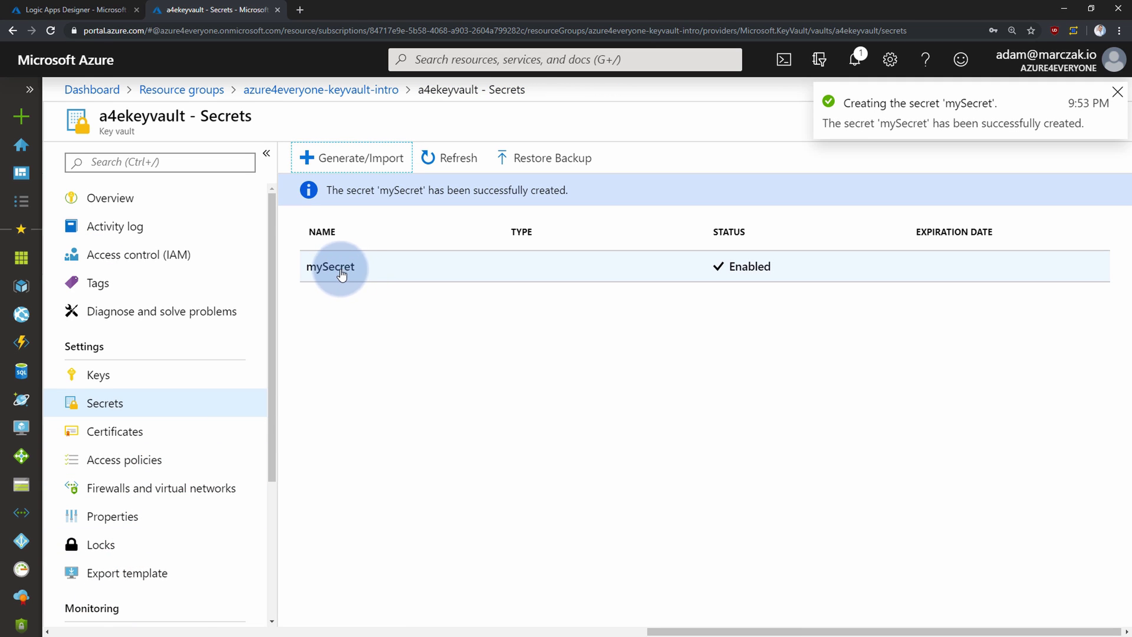
# Copy the vault name a4ekeyvault into the Get secret step's Vault name field
pyautogui.click(75, 10)
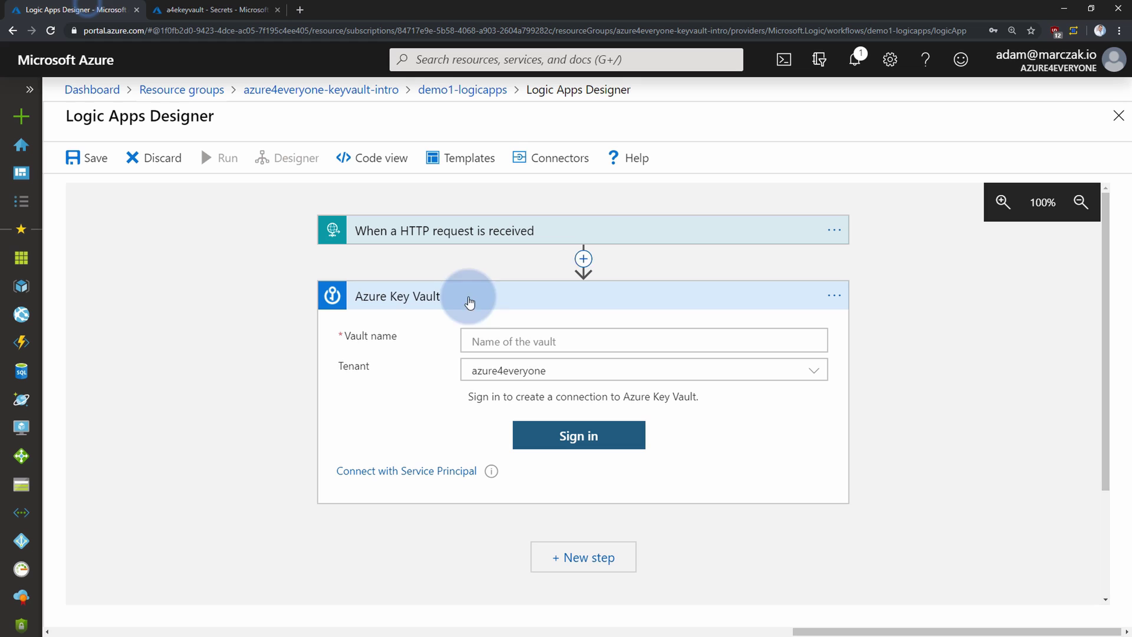
pyautogui.click(557, 343)
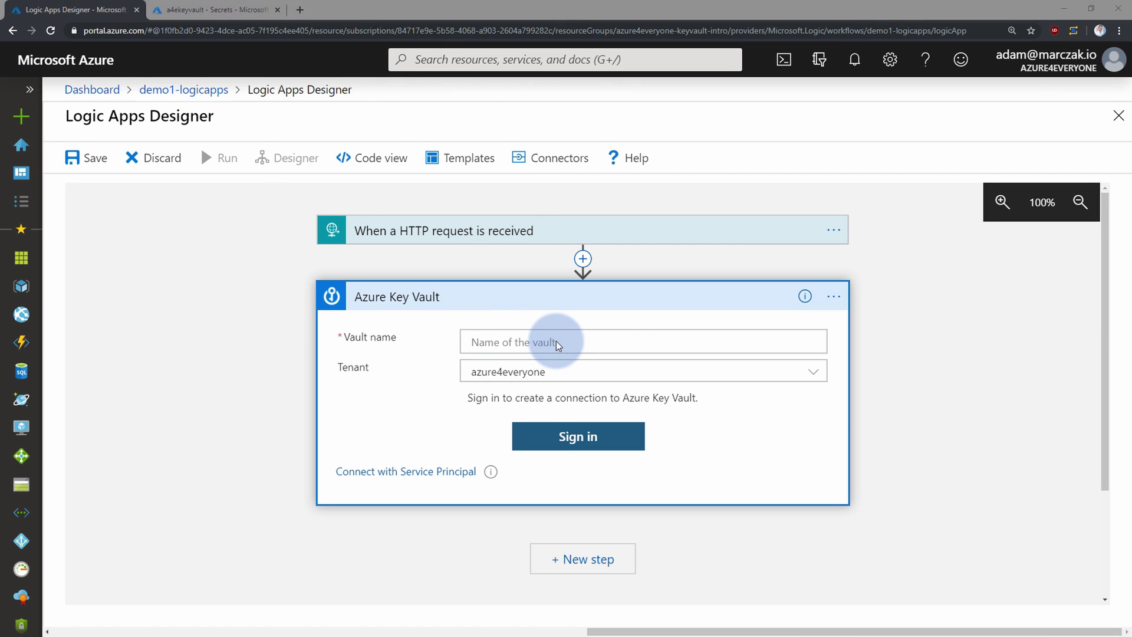
pyautogui.click(227, 12)
pyautogui.doubleClick(178, 116)
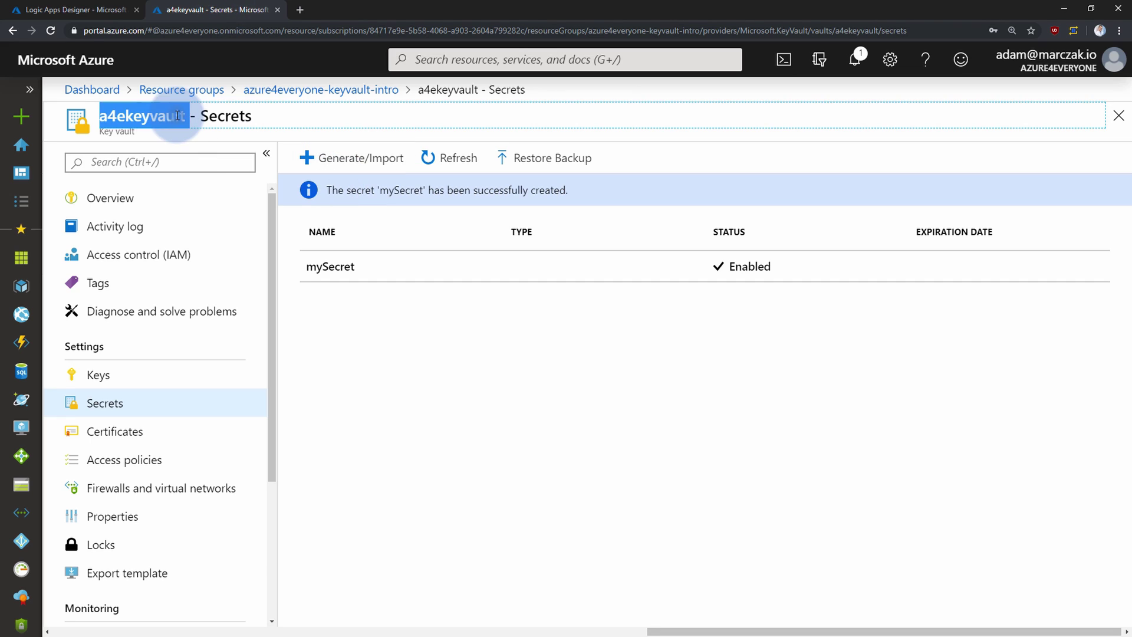
pyautogui.hotkey('ctrl', 'c')
pyautogui.click(75, 10)
pyautogui.click(539, 358)
pyautogui.hotkey('ctrl', 'v')
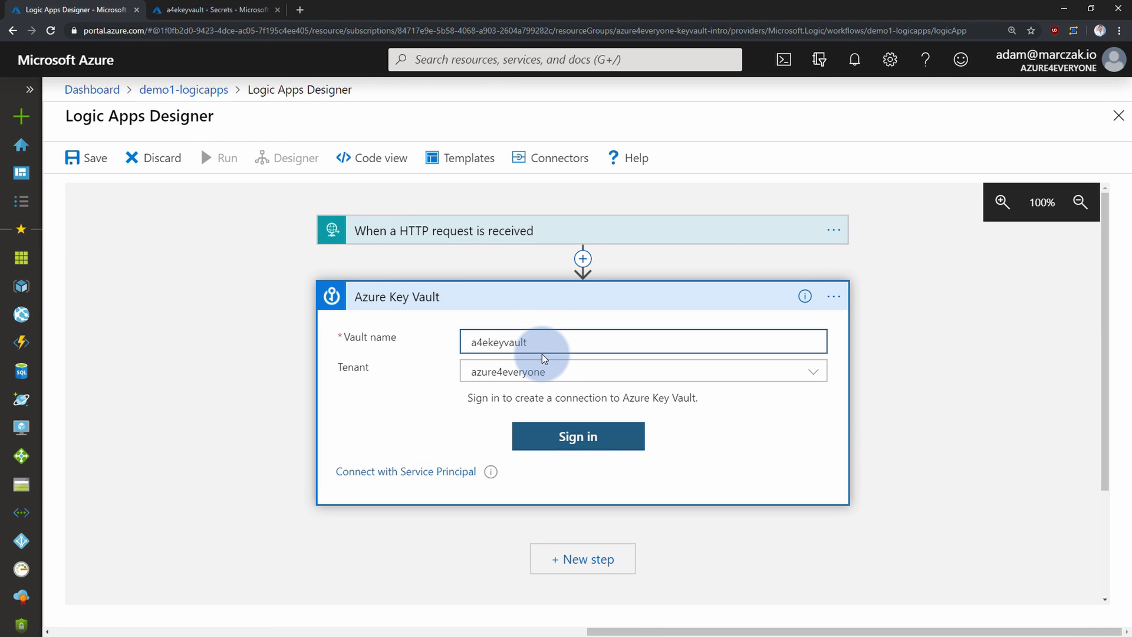
# Sign in to the Key Vault connection, select mySecret, then save and run the logic app
pyautogui.click(575, 437)
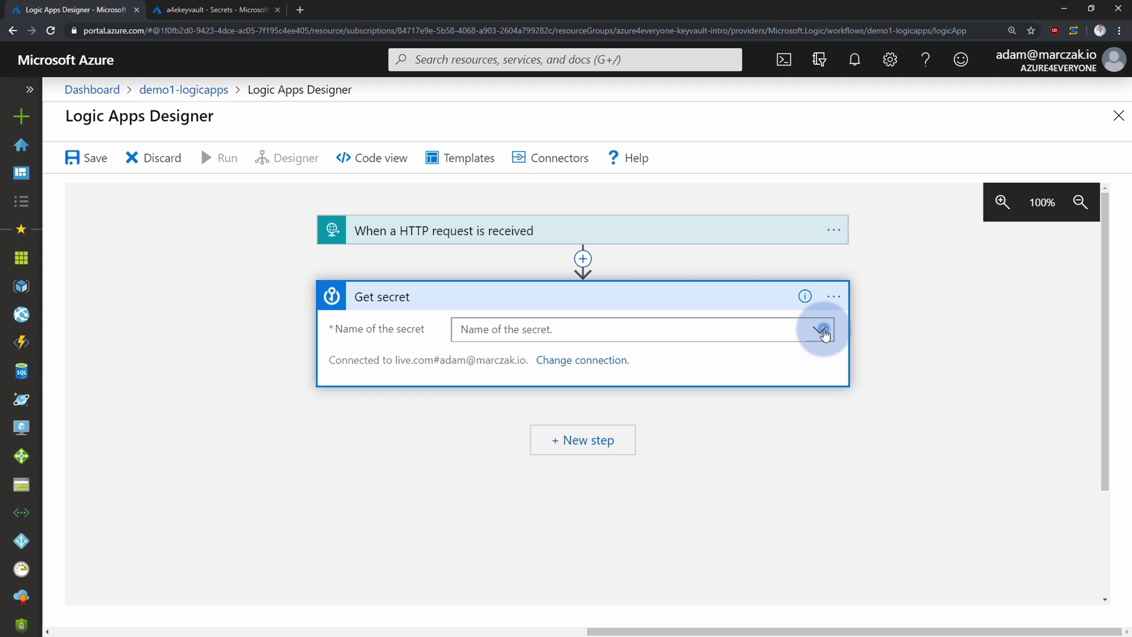
pyautogui.click(823, 330)
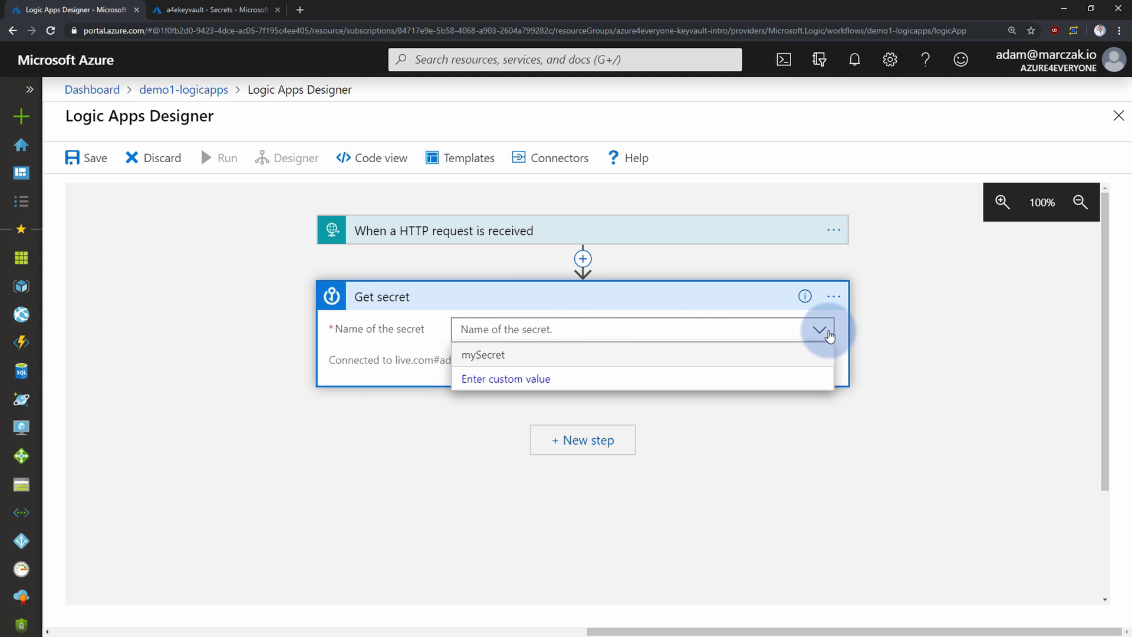
pyautogui.click(487, 355)
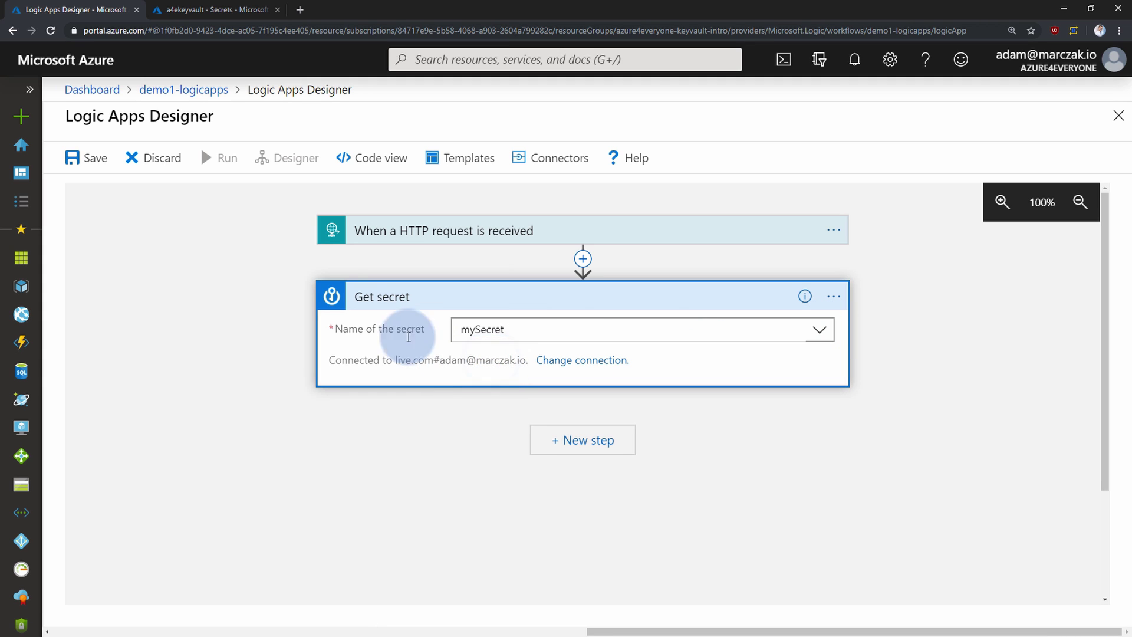
pyautogui.click(89, 158)
pyautogui.click(220, 160)
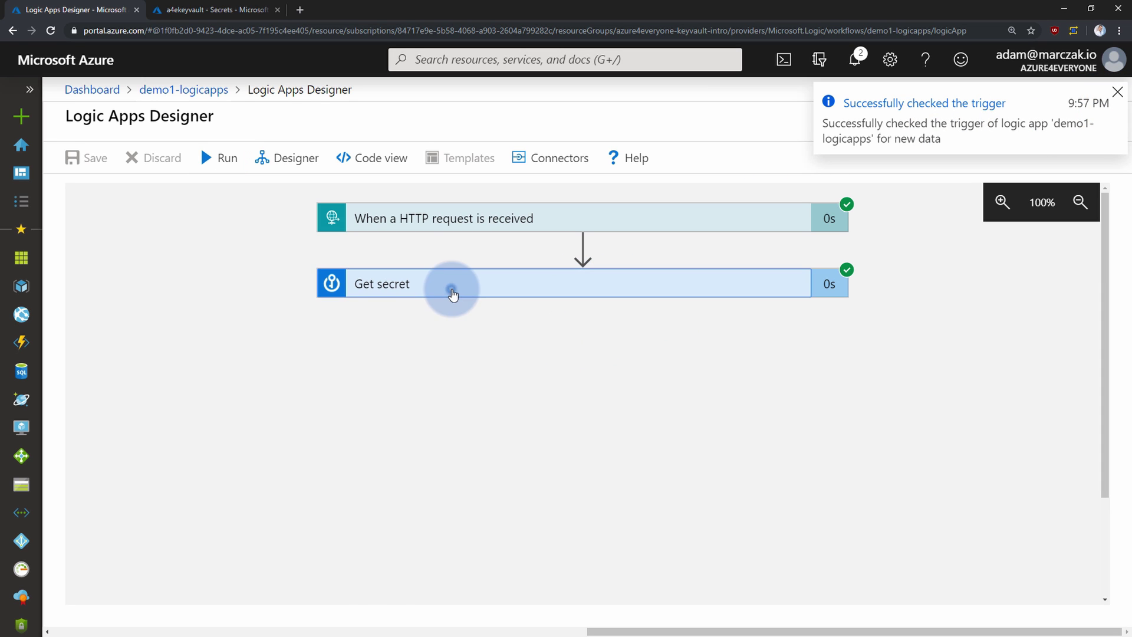
pyautogui.click(451, 286)
pyautogui.scroll(-2, 380, 389)
pyautogui.moveTo(380, 375); pyautogui.dragTo(367, 375)
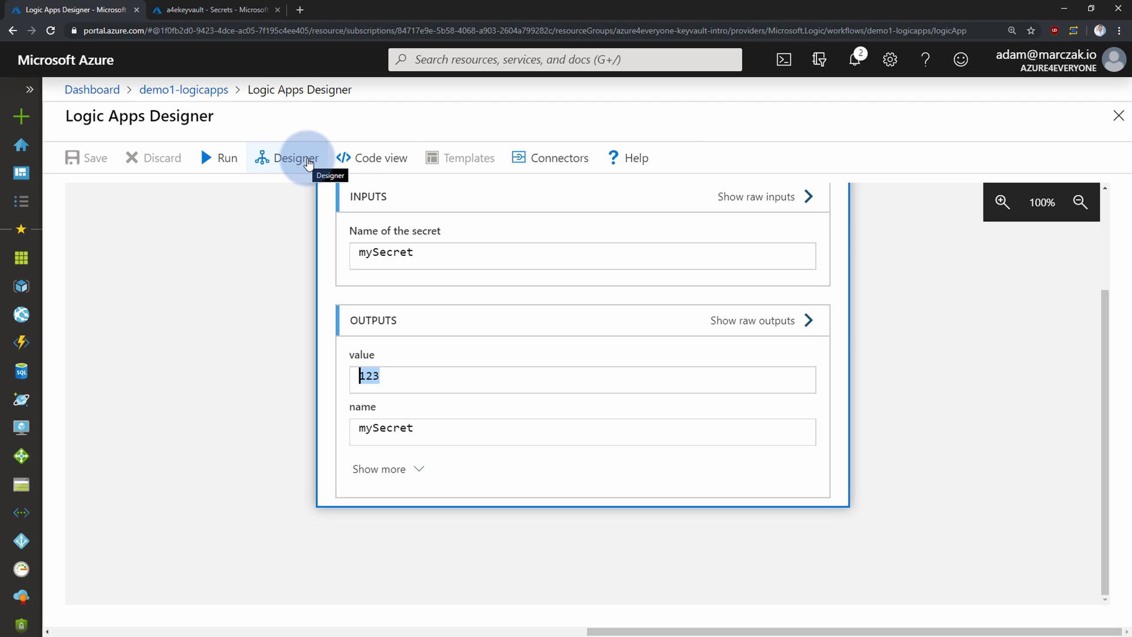
pyautogui.click(308, 162)
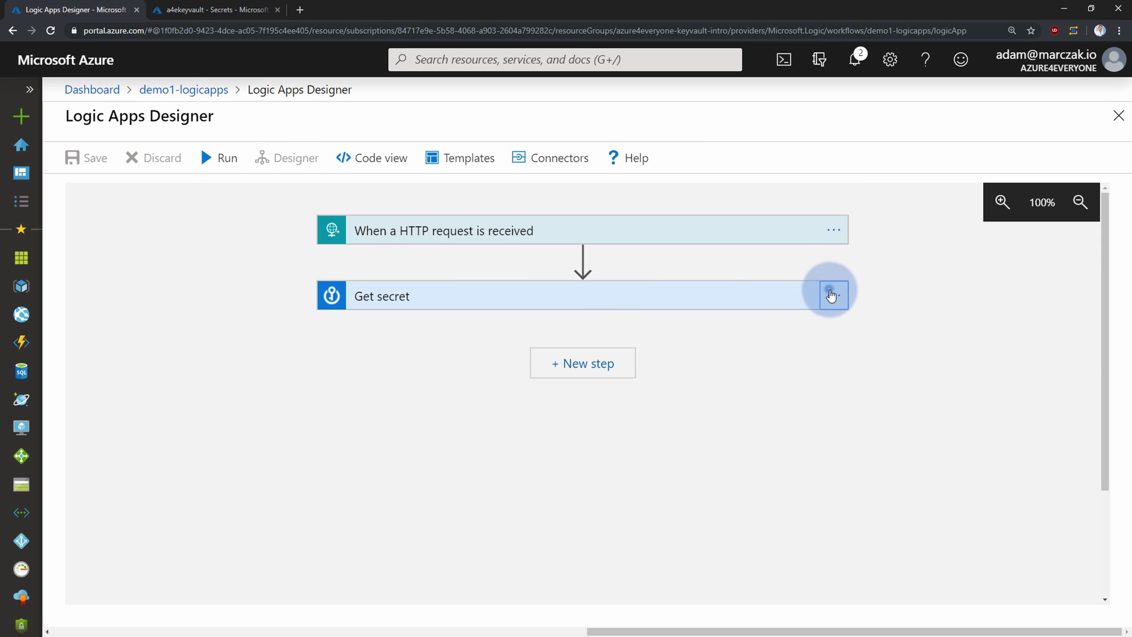
# Look through the Get secret step's settings and close them without changes
pyautogui.click(831, 296)
pyautogui.click(897, 374)
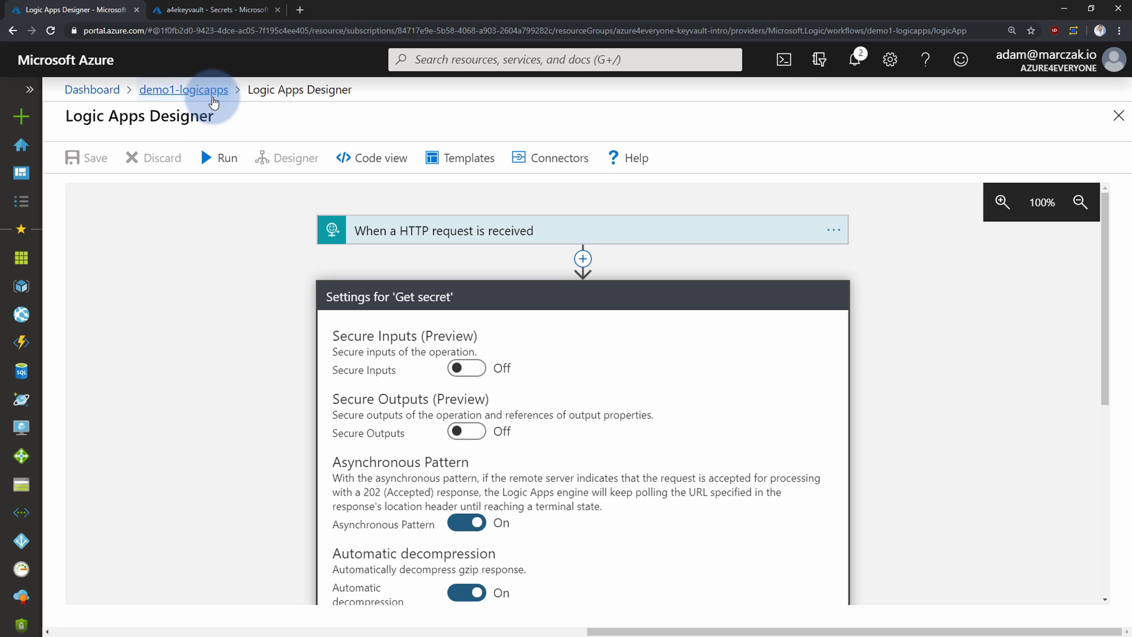
pyautogui.moveTo(254, 281); pyautogui.dragTo(257, 282)
pyautogui.click(466, 298)
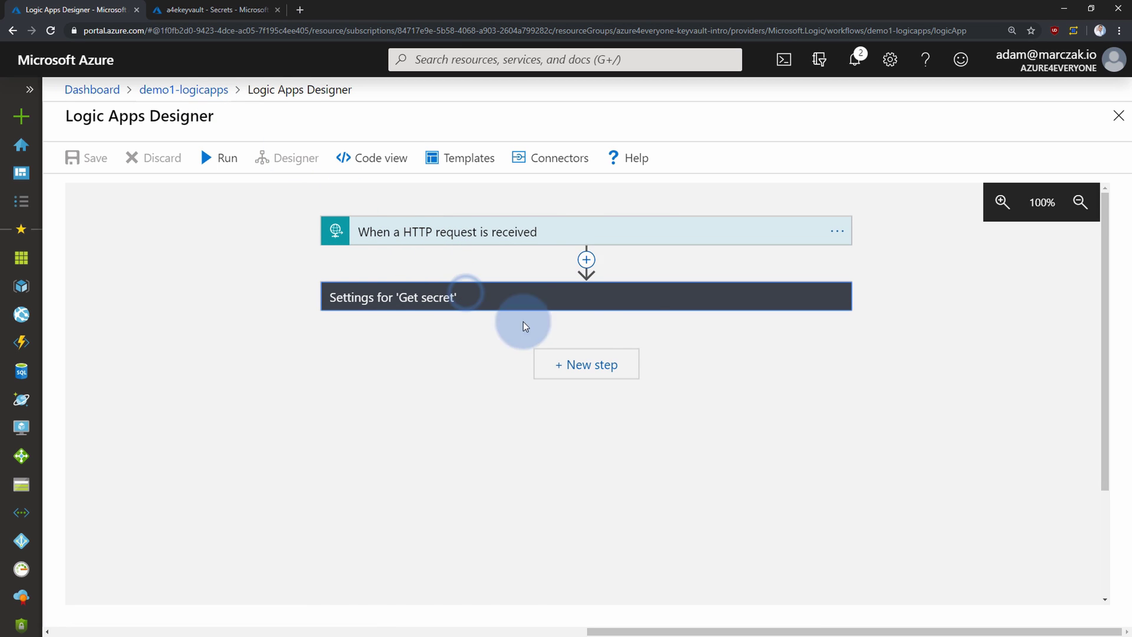
pyautogui.click(622, 302)
pyautogui.click(844, 301)
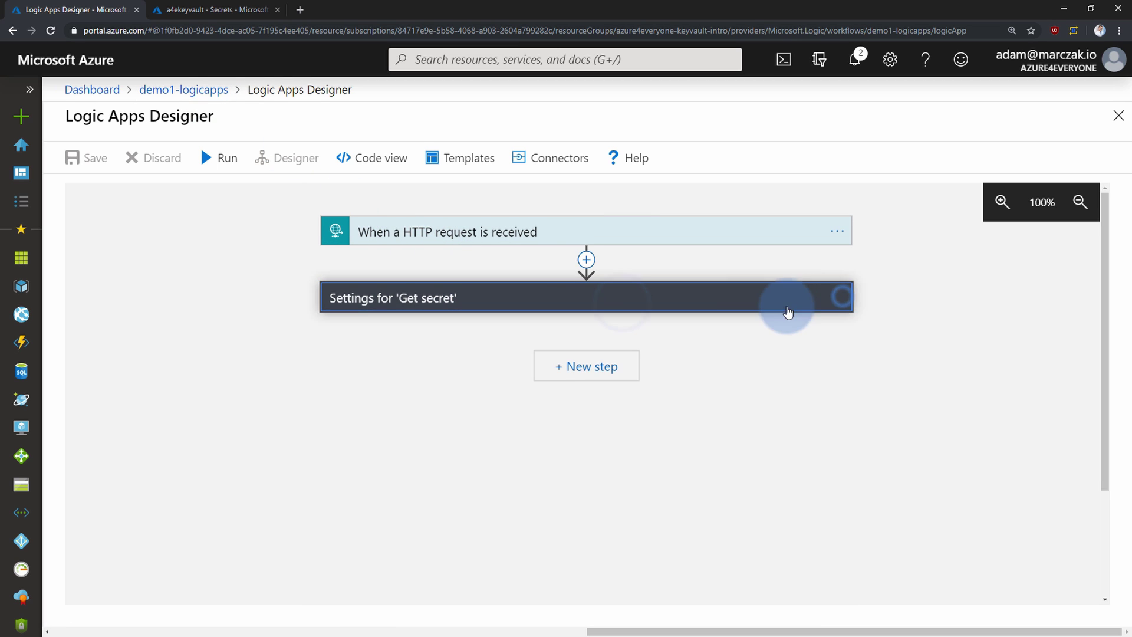
pyautogui.click(676, 301)
pyautogui.scroll(-5, 497, 398)
pyautogui.click(648, 568)
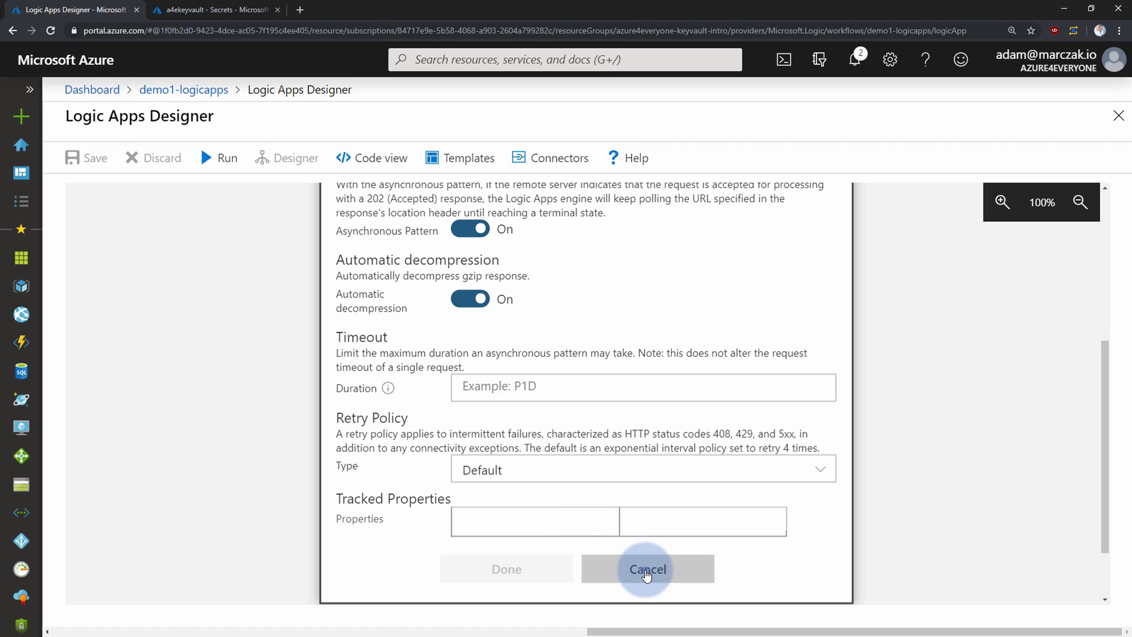
# Delete the Get secret step, confirm the removal, and save demo1-logicapps
pyautogui.click(836, 267)
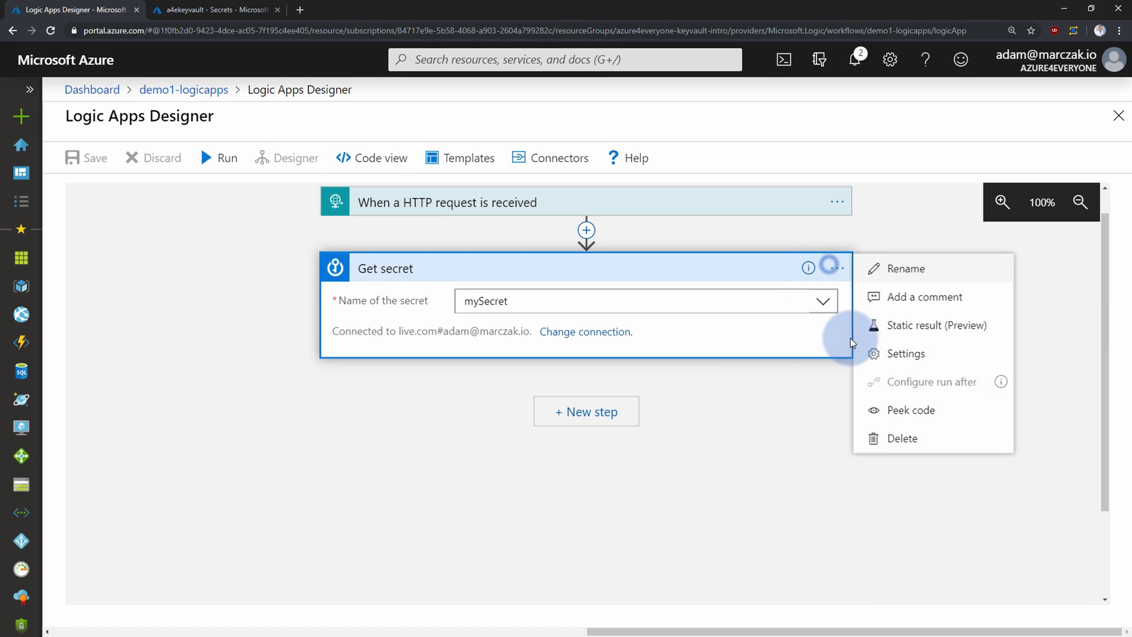
pyautogui.click(902, 436)
pyautogui.click(606, 424)
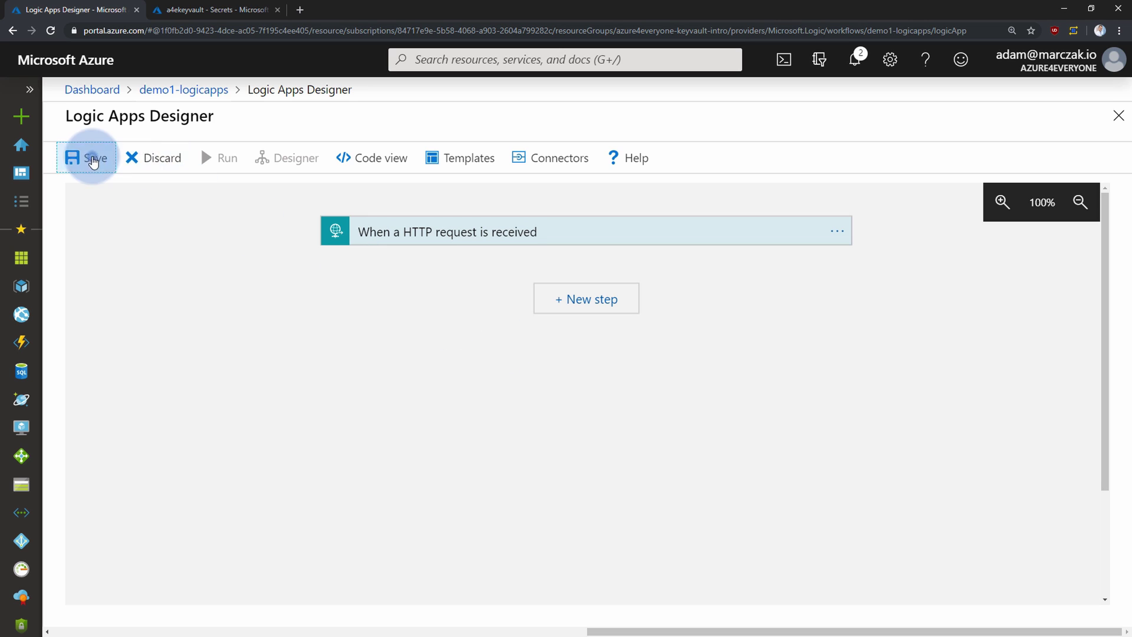
pyautogui.click(88, 157)
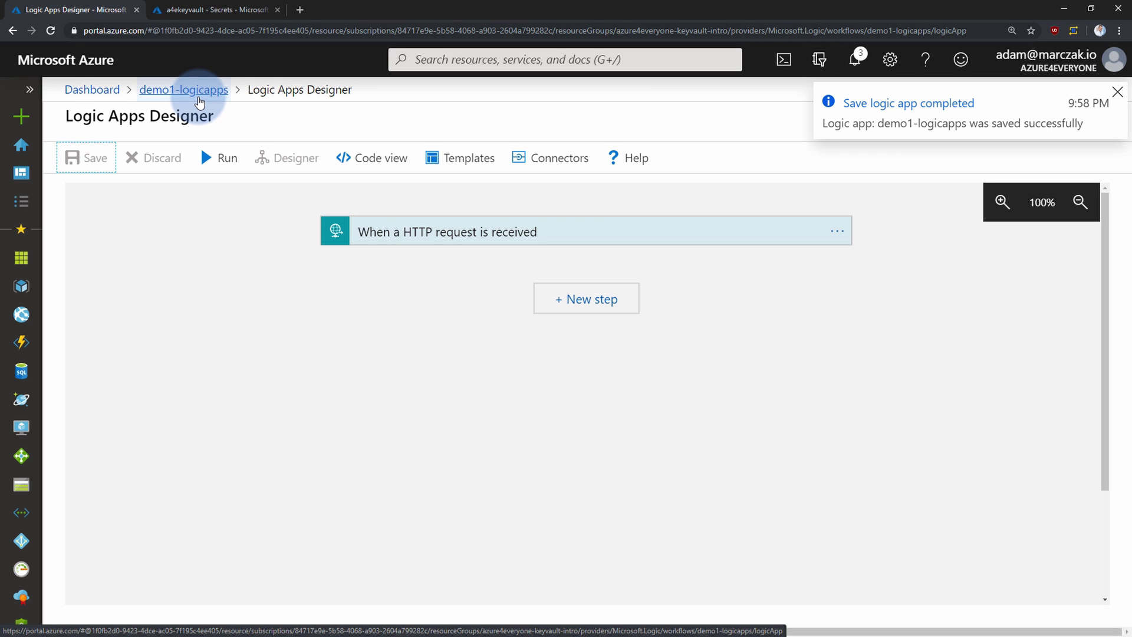
# Turn on and save demo1-logicapps' system-assigned managed identity, then return to the a4ekeyvault tab
pyautogui.click(199, 97)
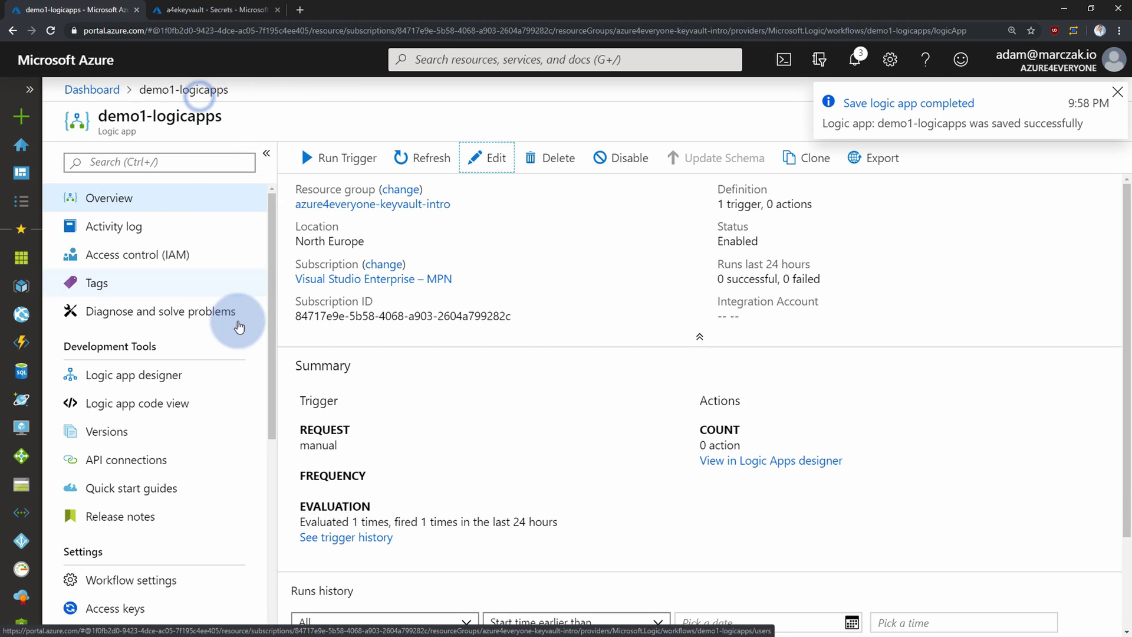
pyautogui.scroll(-2, 178, 443)
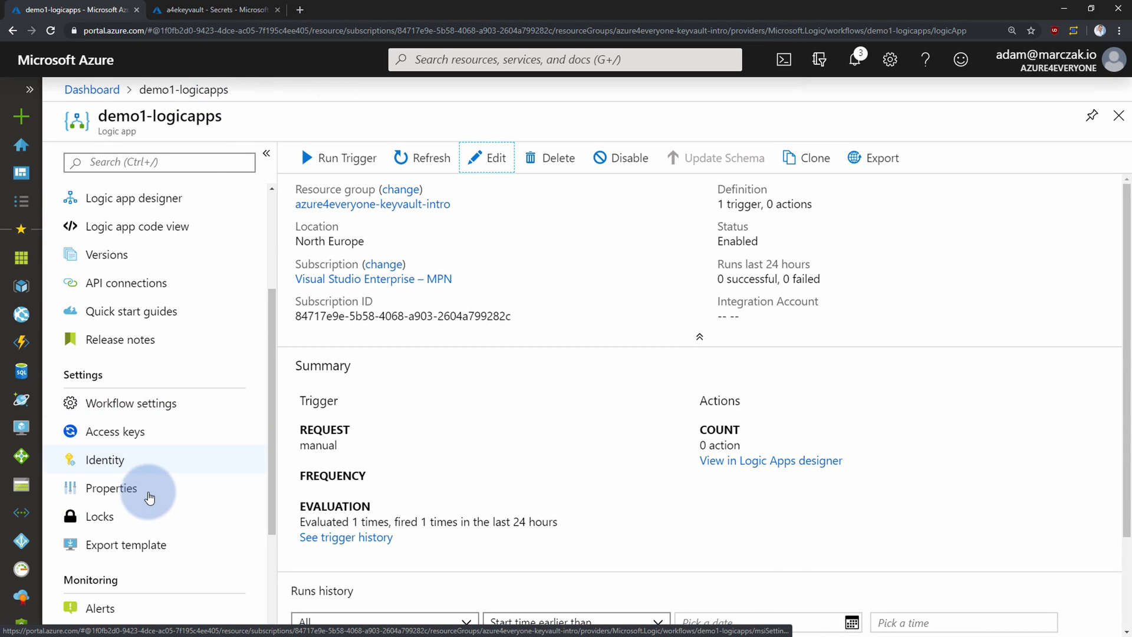
pyautogui.click(111, 465)
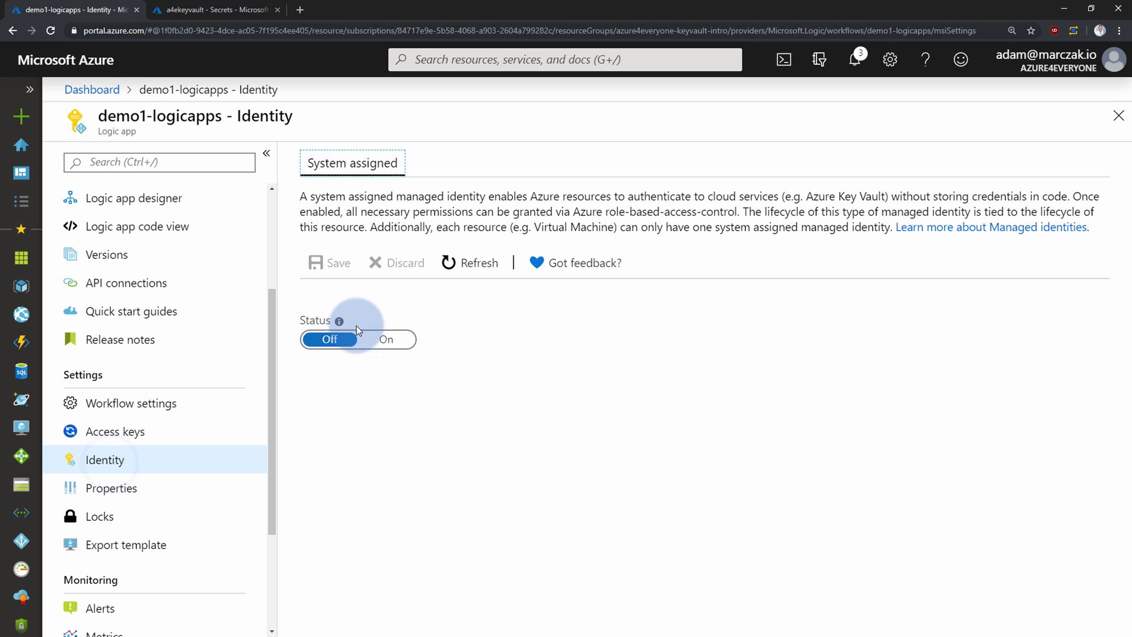
pyautogui.click(387, 341)
pyautogui.click(329, 263)
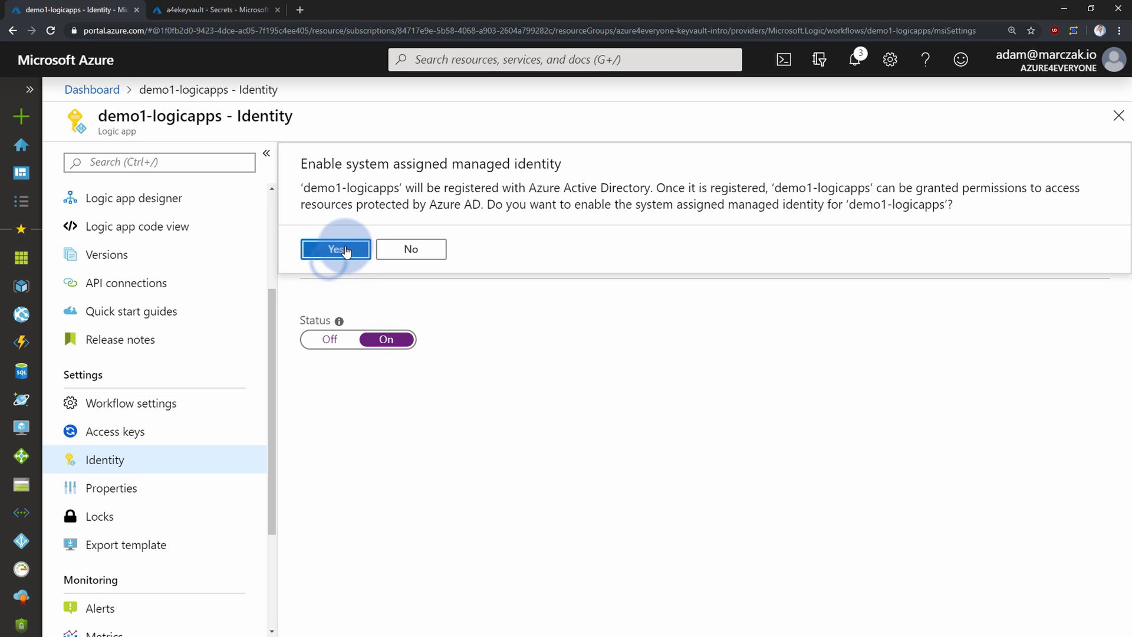
pyautogui.click(336, 250)
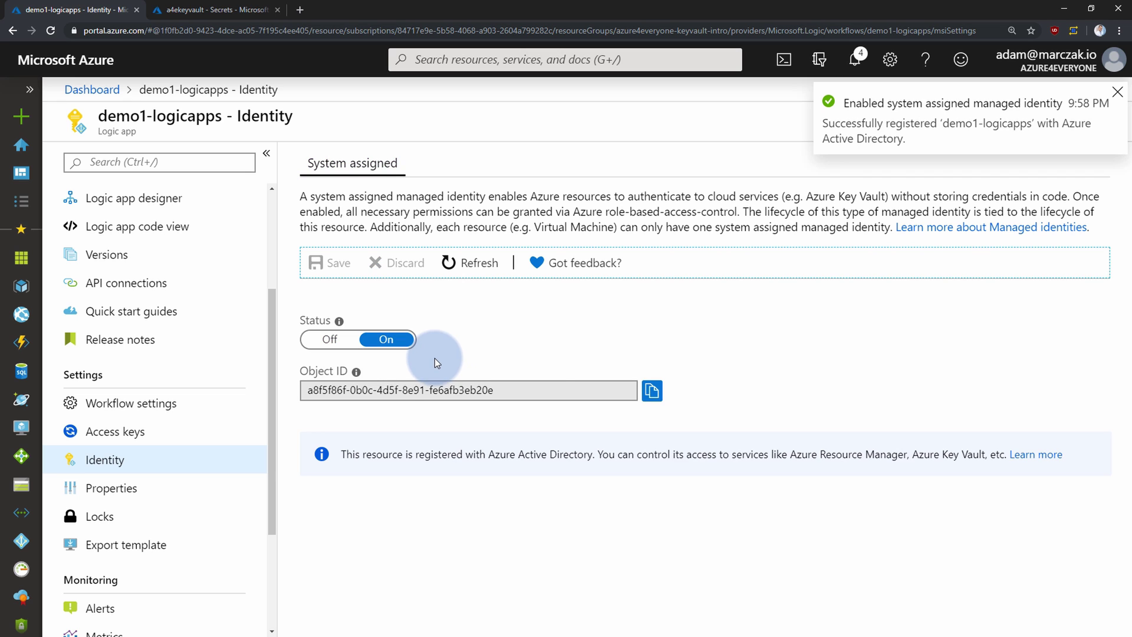
pyautogui.click(211, 13)
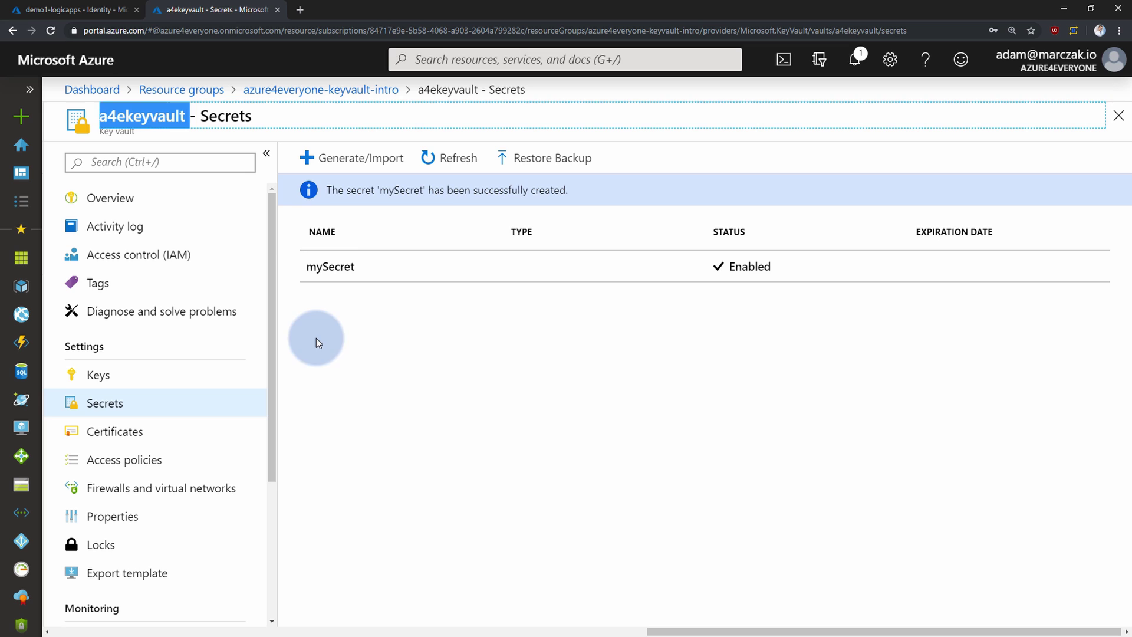
# Go through the azure4everyone-keyvault-intro resource group to a4ekeyvault's Access policies page
pyautogui.click(316, 343)
pyautogui.click(360, 91)
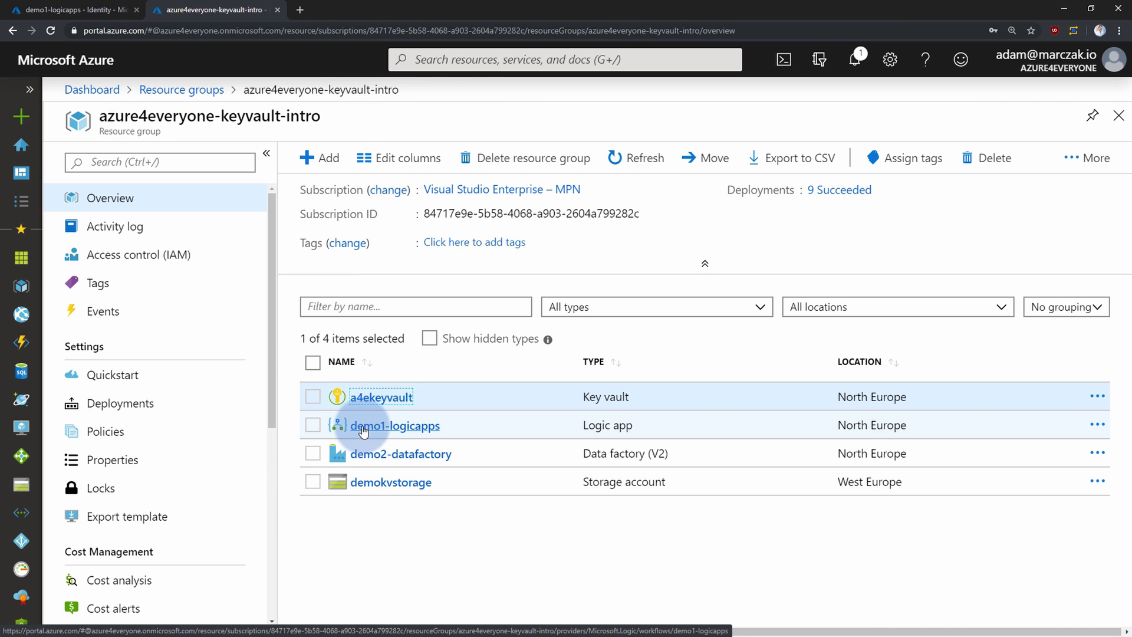
pyautogui.click(389, 396)
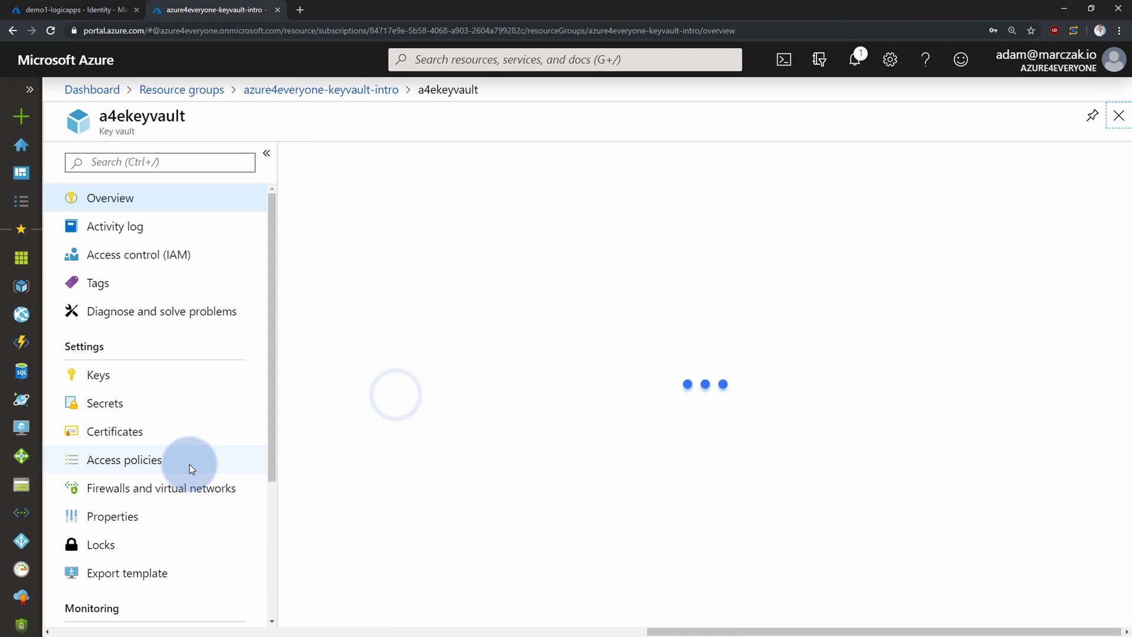
pyautogui.scroll(-2, 189, 319)
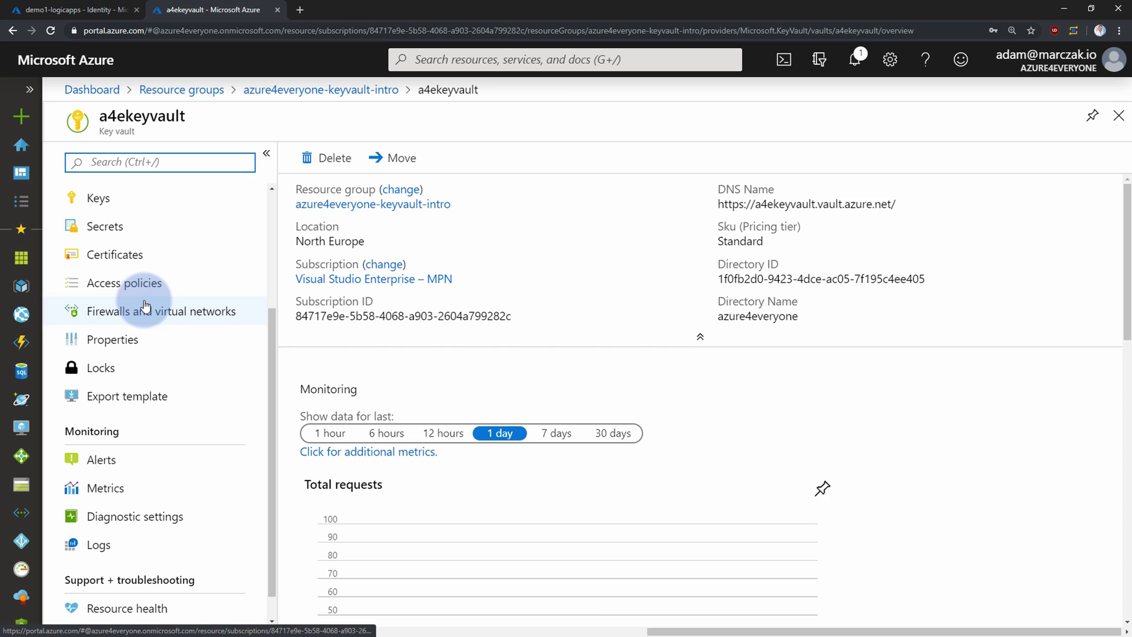
pyautogui.click(142, 284)
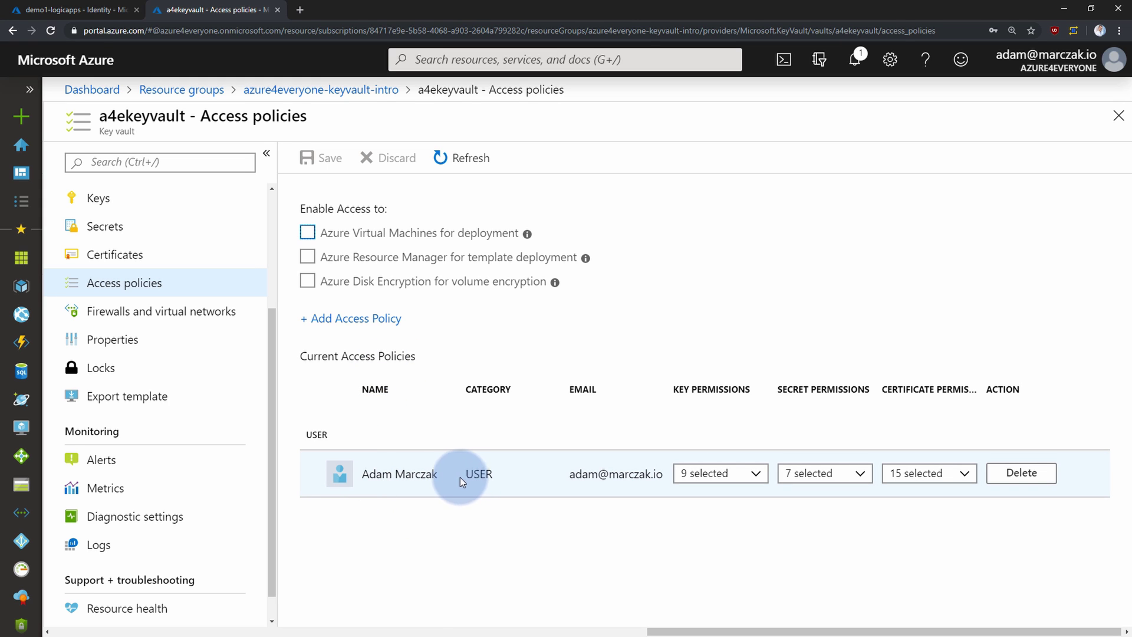
# Start a new access policy granting Get and List secret permissions
pyautogui.click(369, 321)
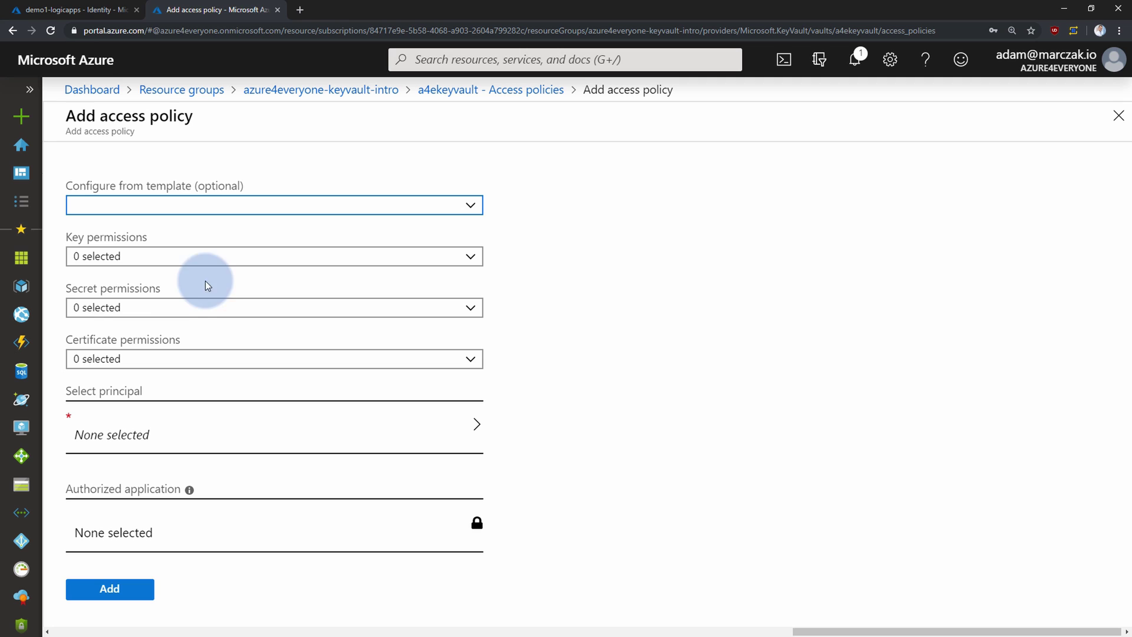
pyautogui.click(469, 308)
pyautogui.click(106, 369)
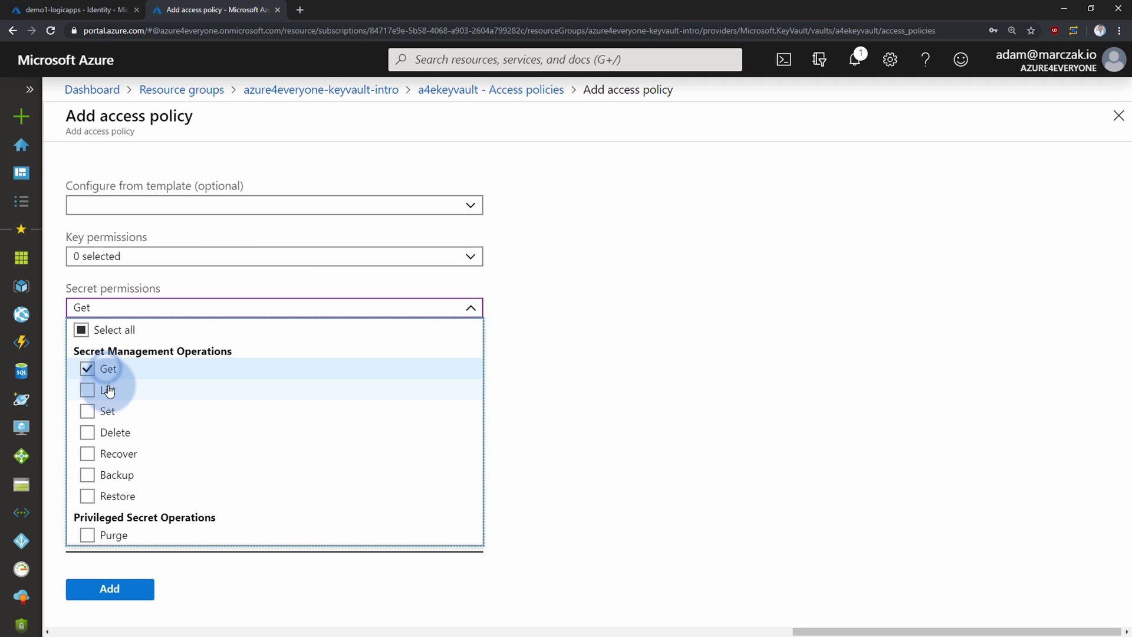
pyautogui.click(109, 389)
pyautogui.click(550, 383)
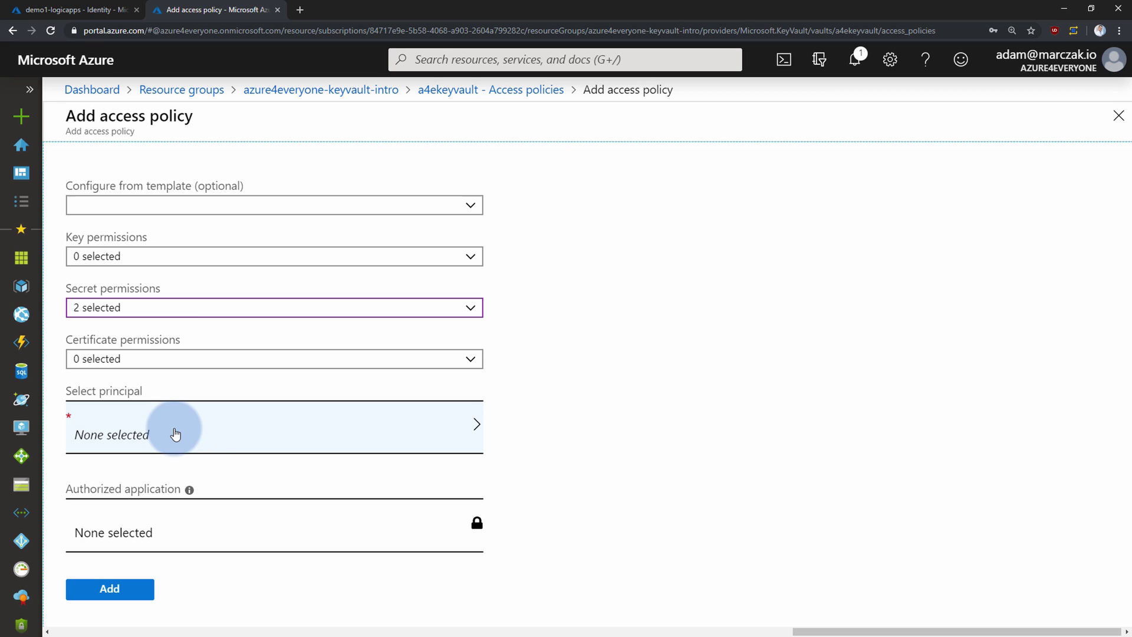
# Assign the policy to demo1-logicapps, add it, and save the vault's access policies
pyautogui.click(212, 435)
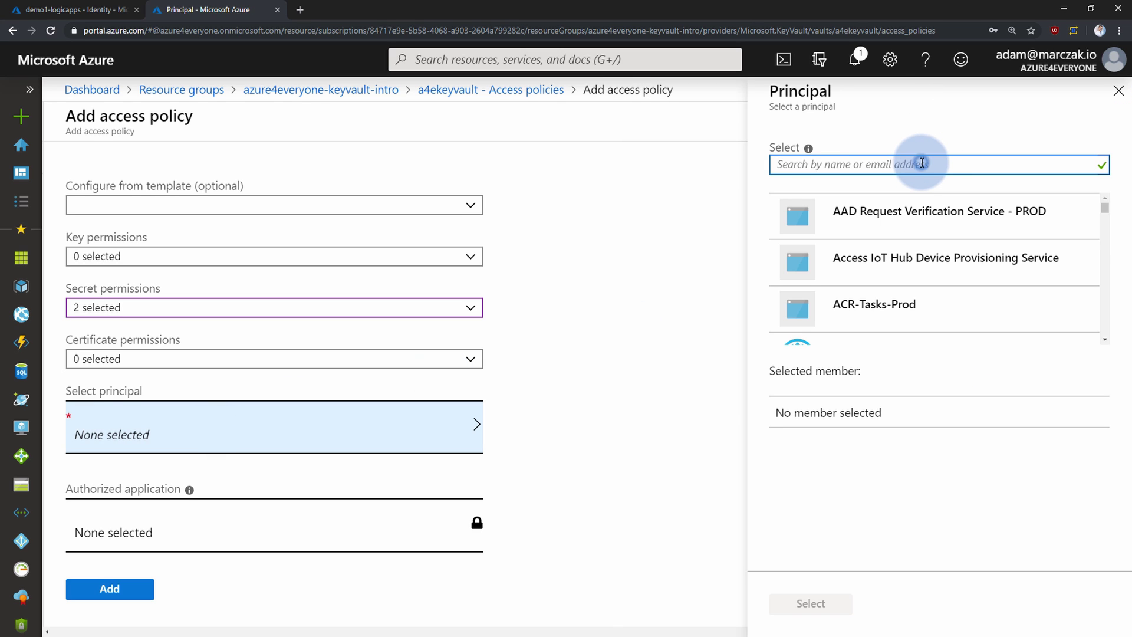
pyautogui.write('demo')
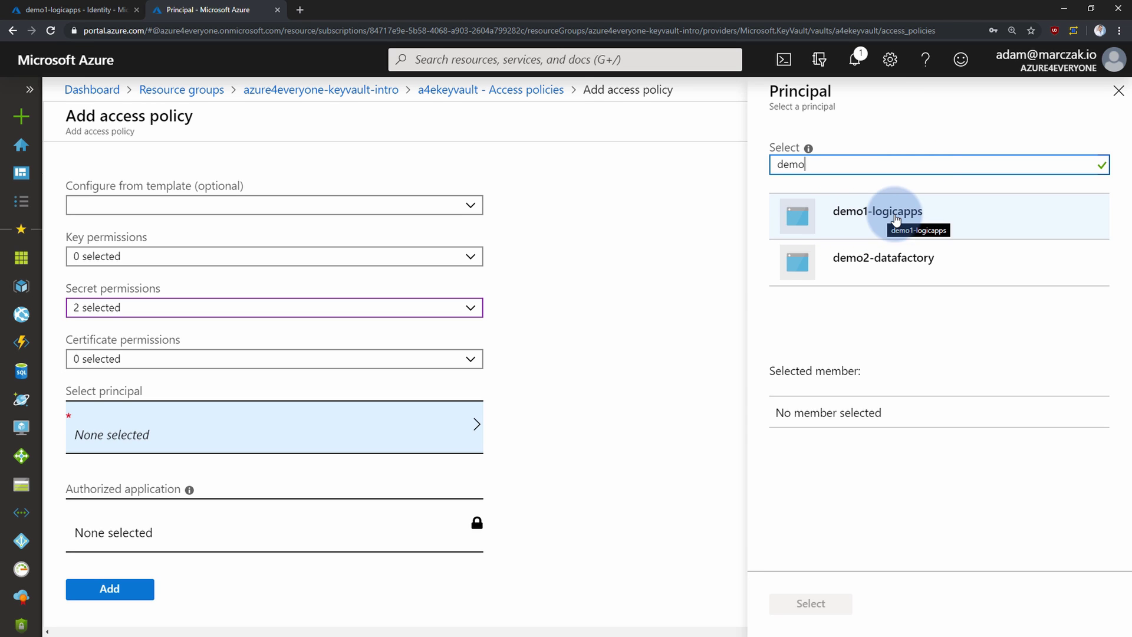
pyautogui.click(896, 220)
pyautogui.click(812, 604)
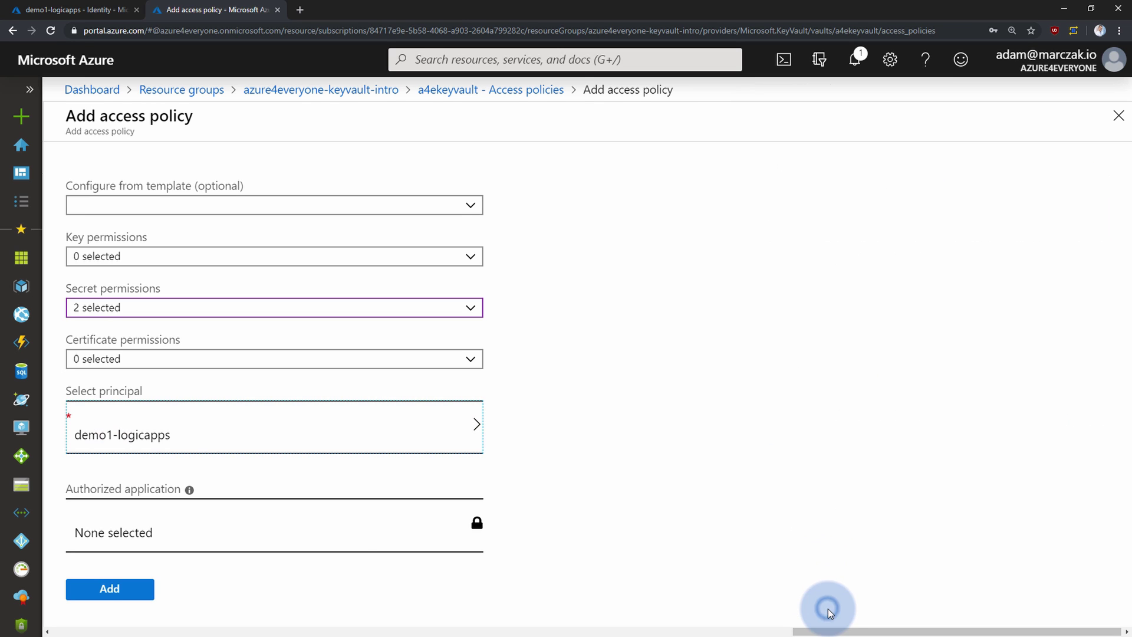
pyautogui.click(123, 584)
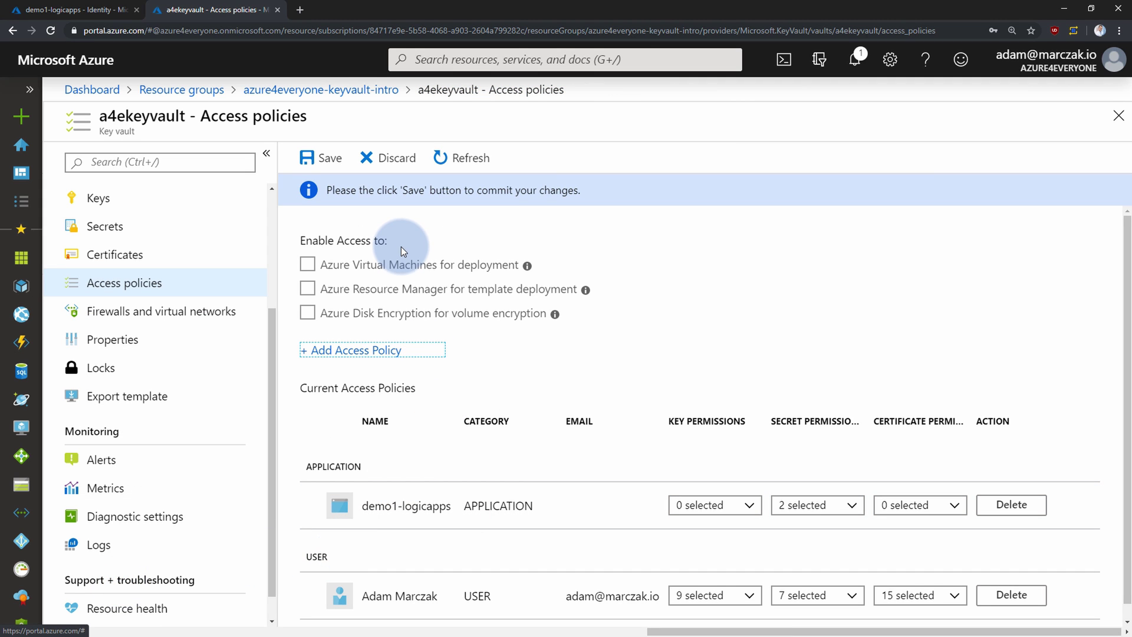
pyautogui.click(327, 164)
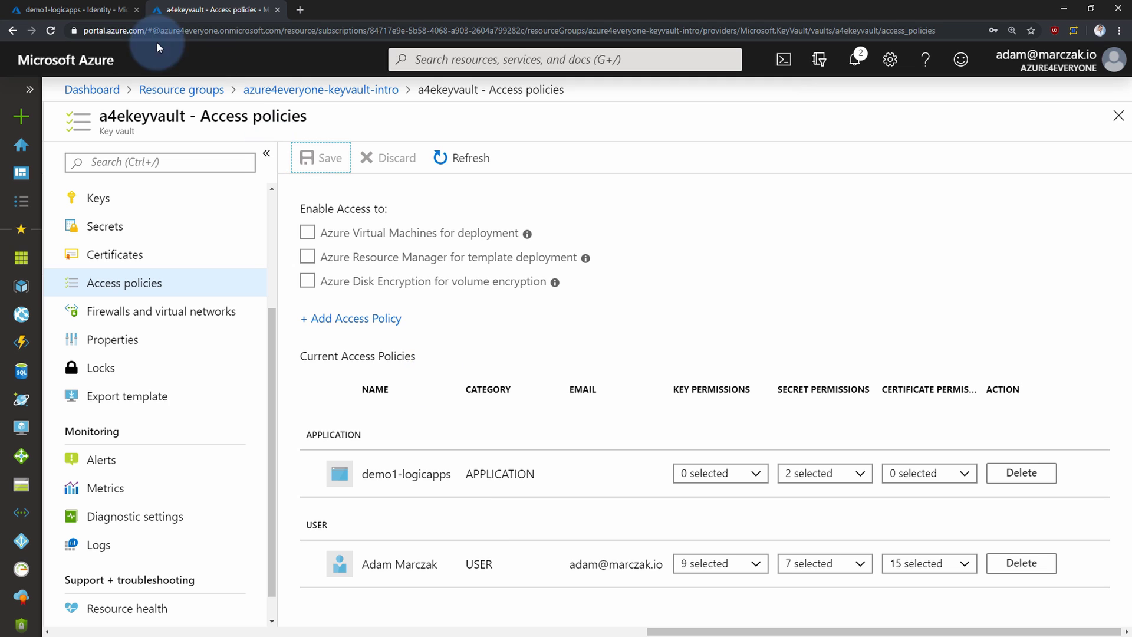
pyautogui.click(104, 15)
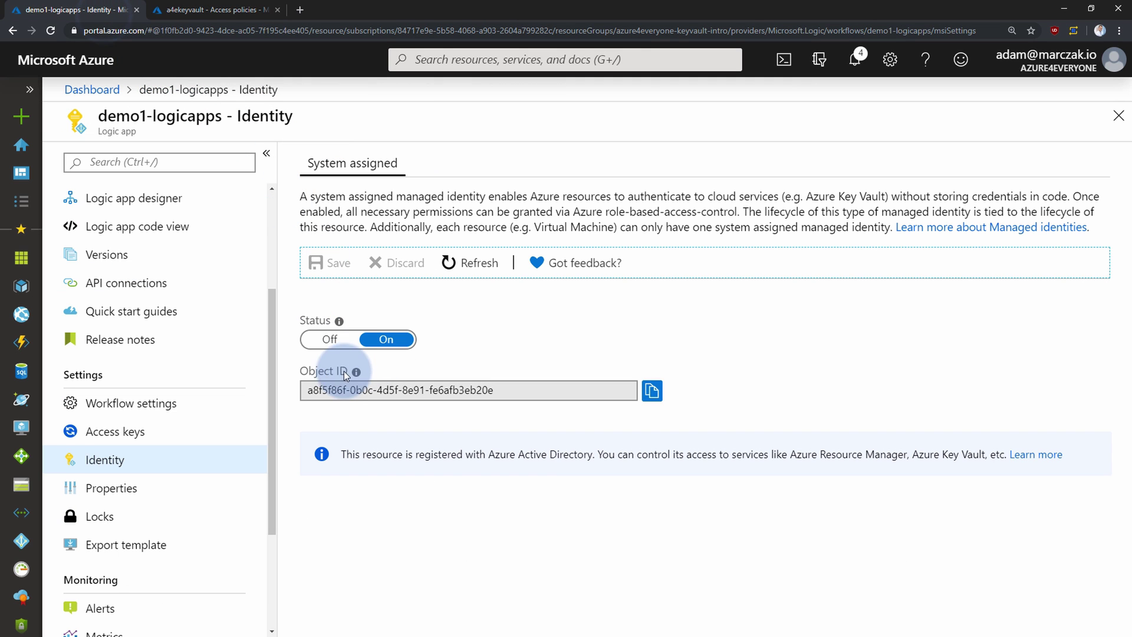
# In the designer, add a plain HTTP action after the trigger with method GET
pyautogui.click(146, 200)
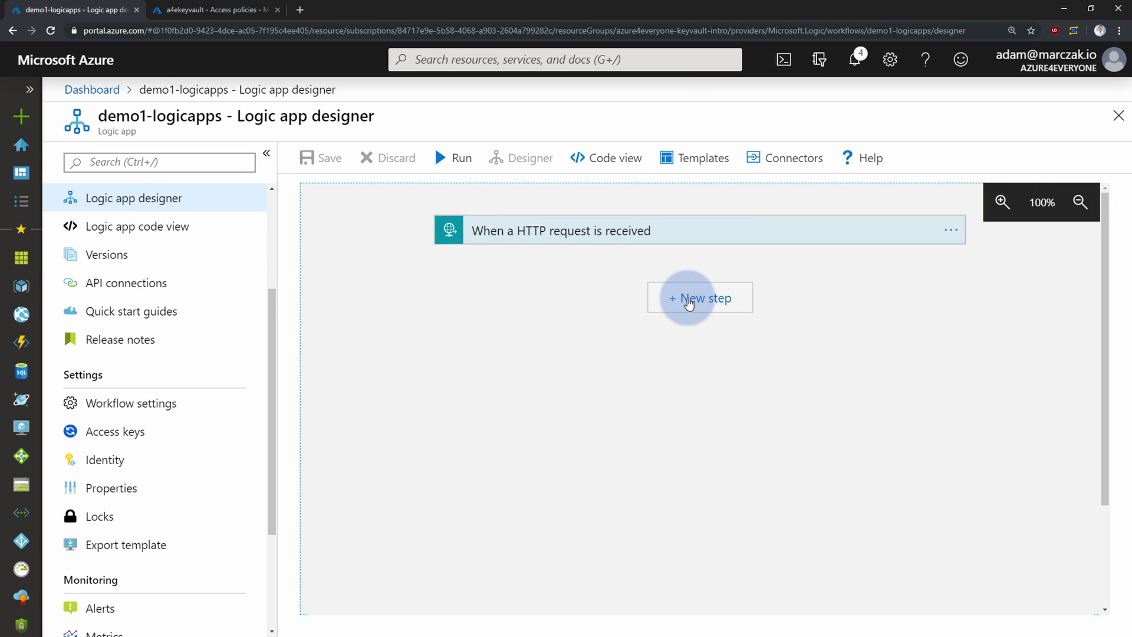
pyautogui.click(691, 298)
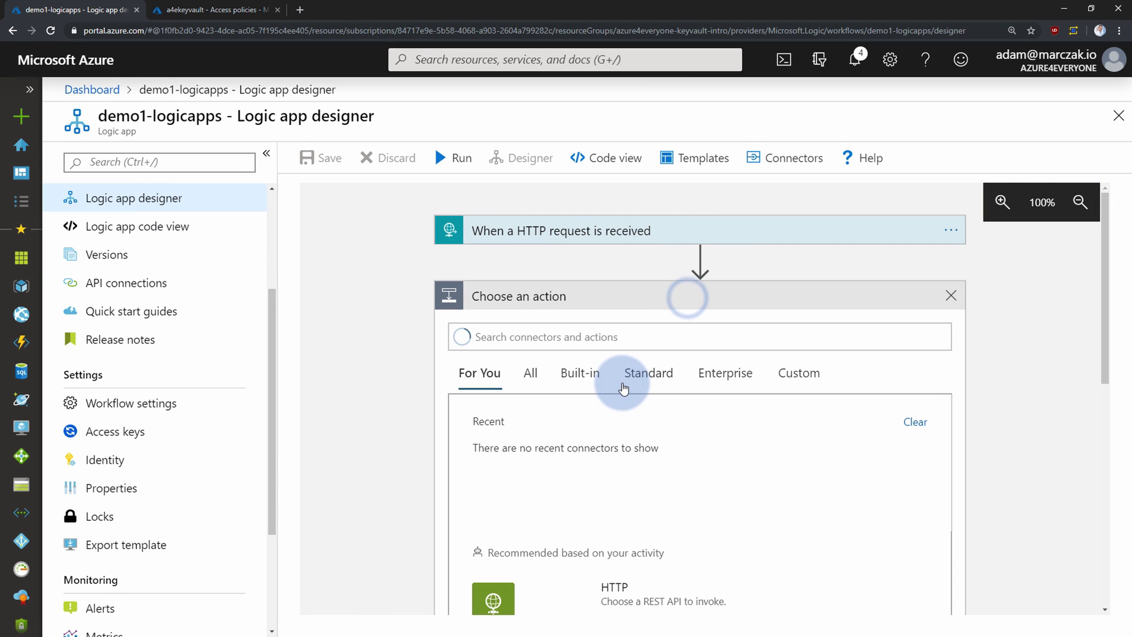
pyautogui.click(482, 531)
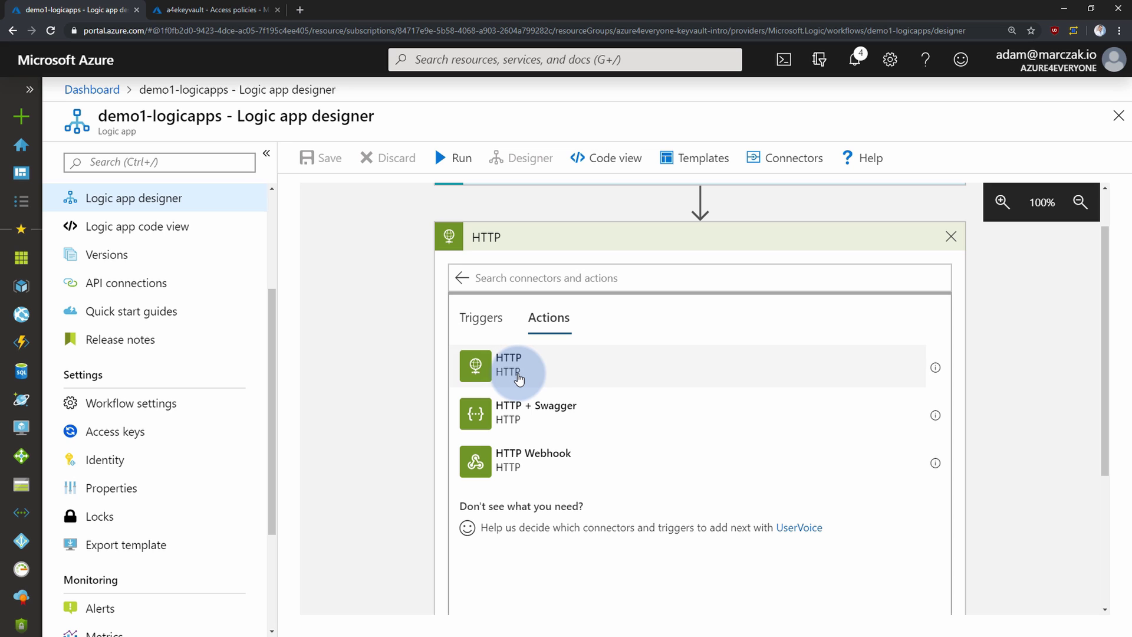
pyautogui.click(526, 382)
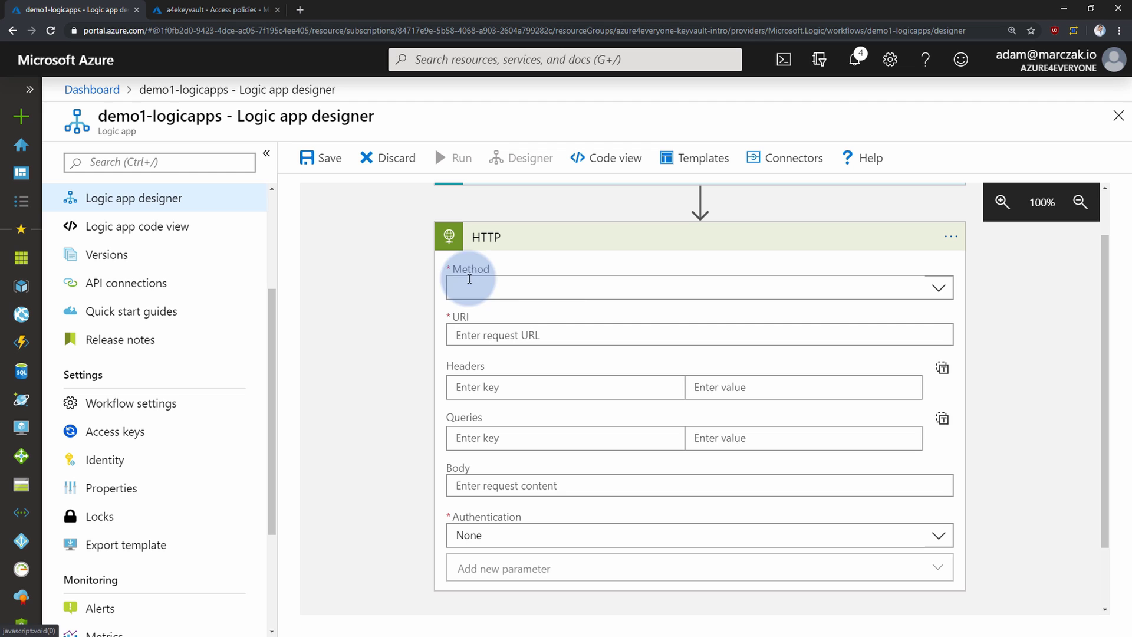
pyautogui.click(897, 291)
pyautogui.click(619, 319)
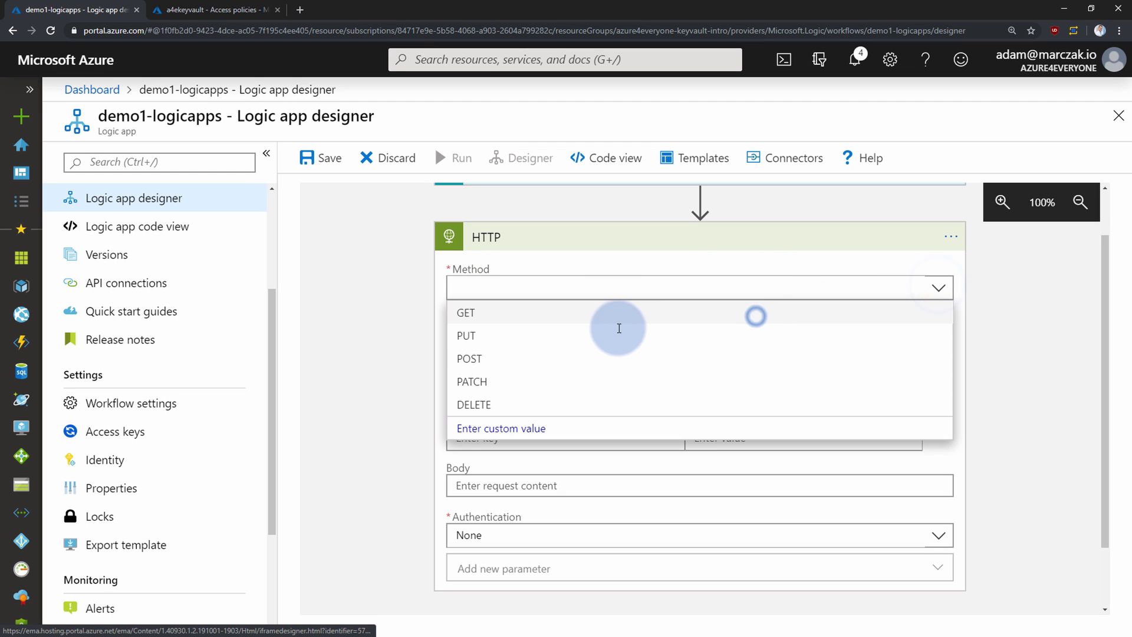
pyautogui.click(487, 334)
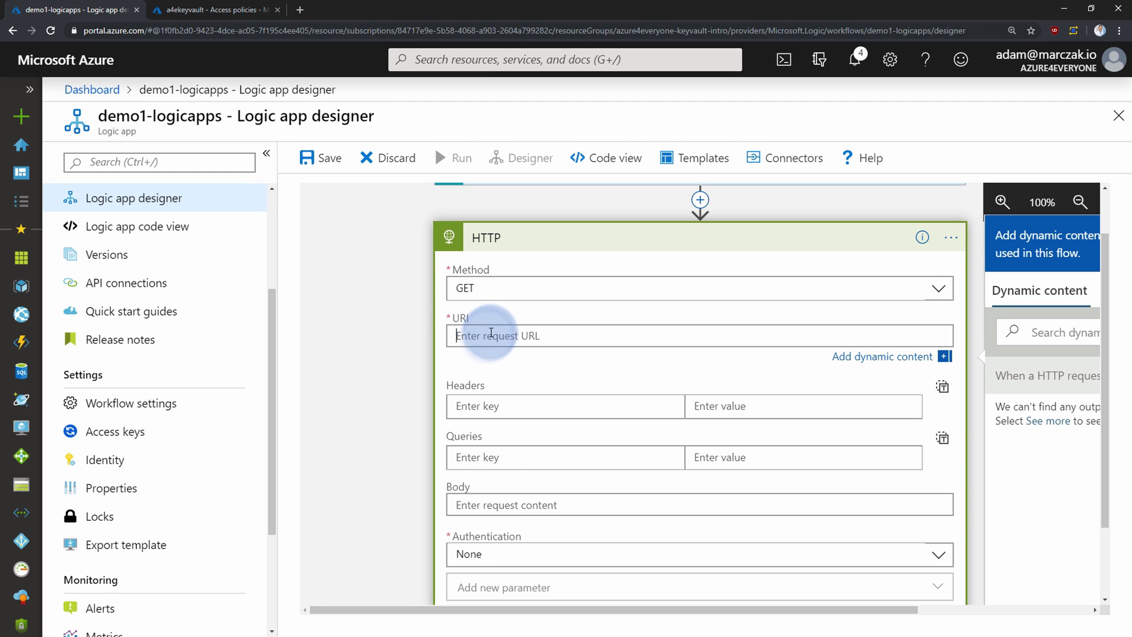
pyautogui.hotkey('ctrl', 'Tab')
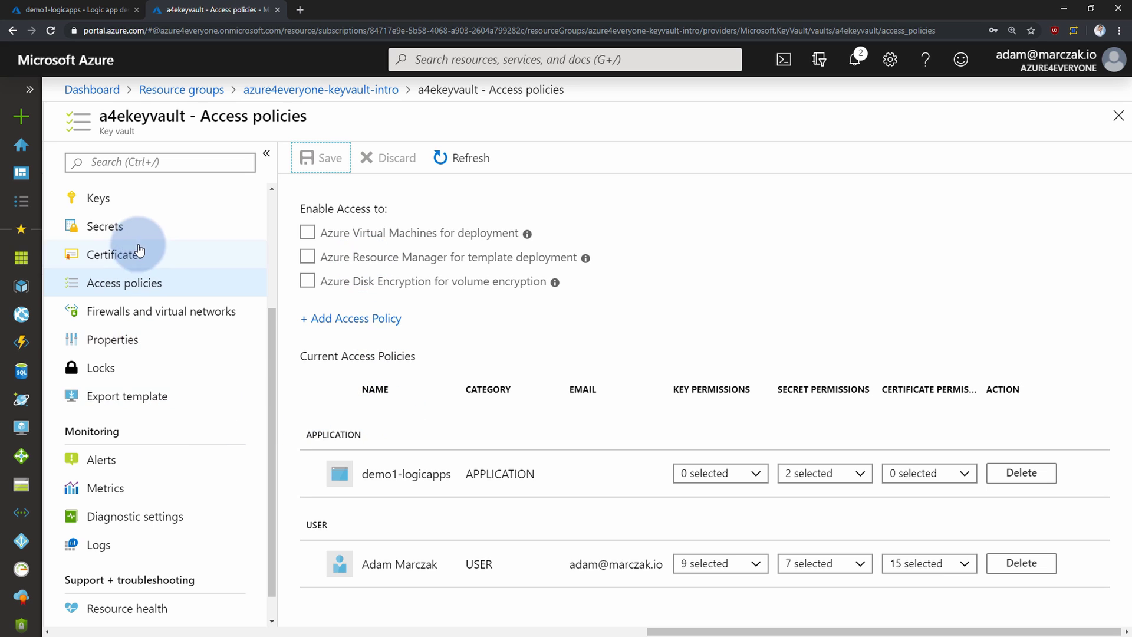
# Copy the Secret Identifier URL of mySecret's current version in a4ekeyvault
pyautogui.click(106, 228)
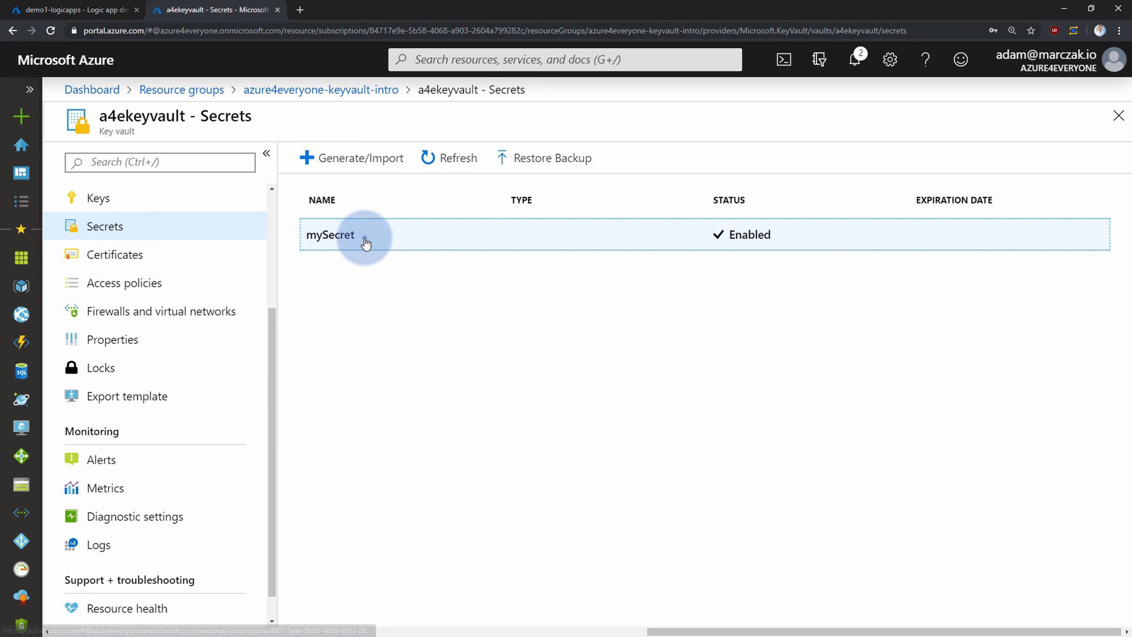
pyautogui.click(367, 237)
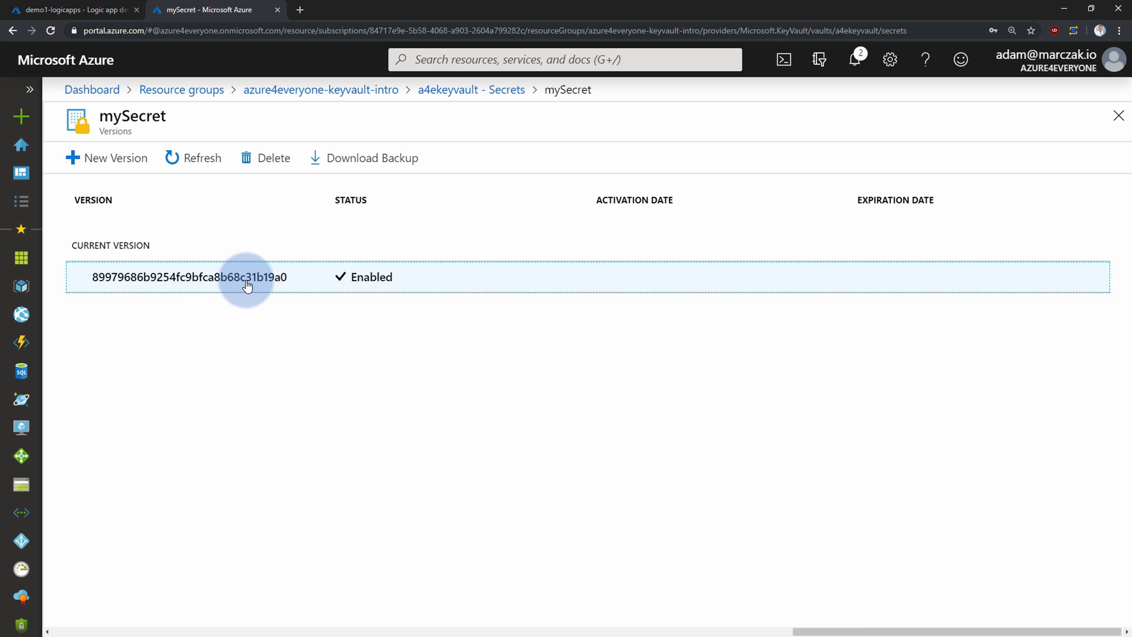
pyautogui.click(248, 284)
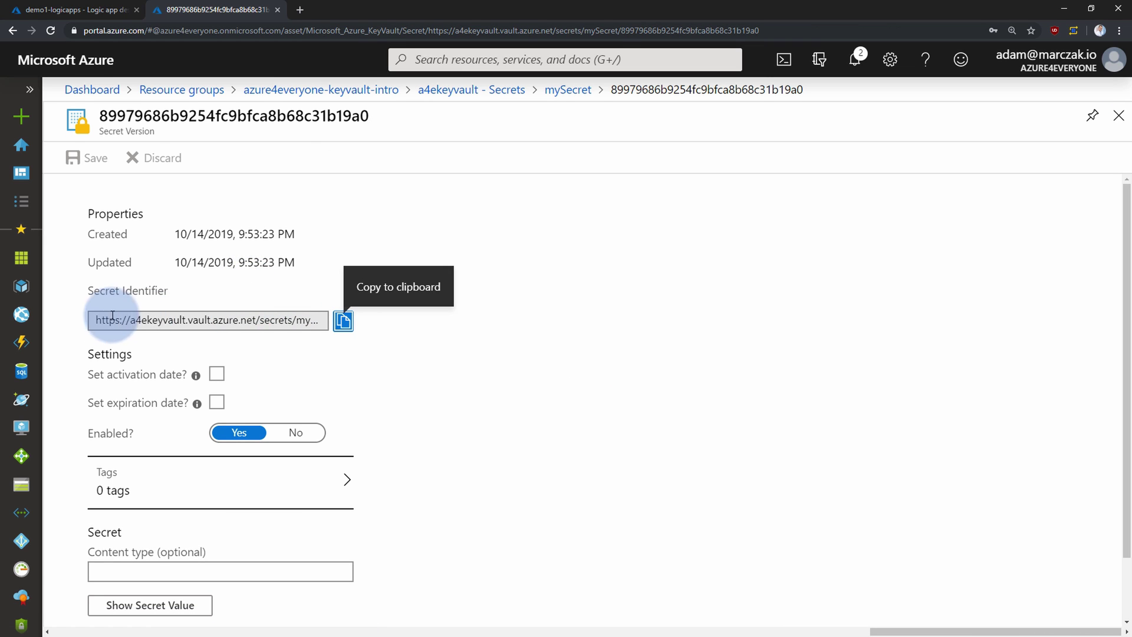
pyautogui.click(344, 318)
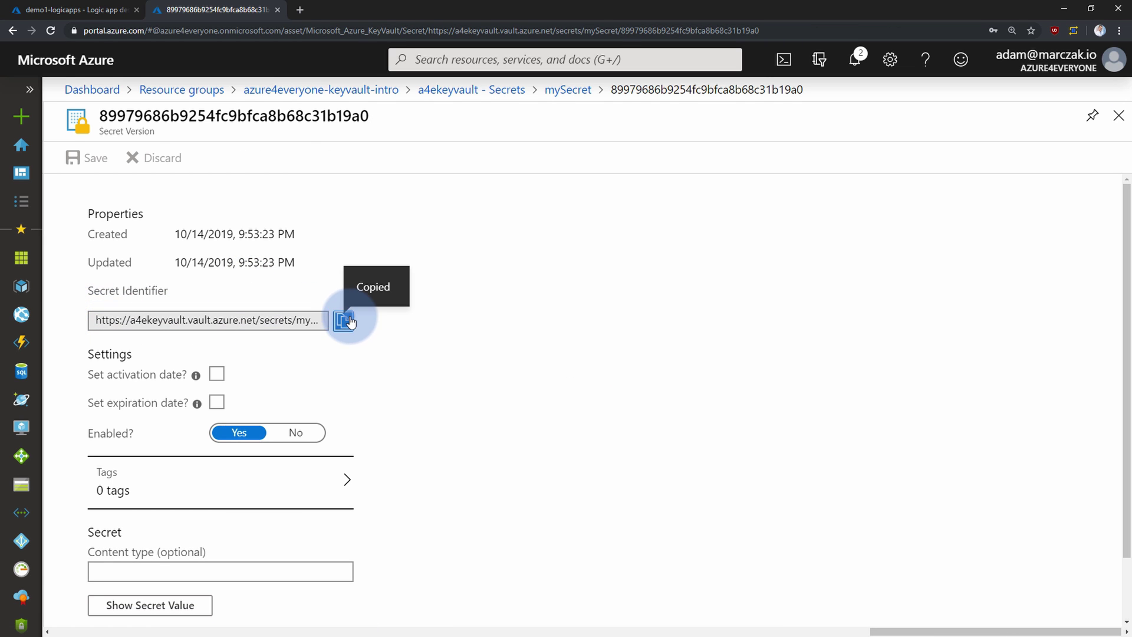
pyautogui.click(112, 7)
# Paste the identifier into the URI, delete the version ID, and append ?api-version=7.0
pyautogui.click(524, 336)
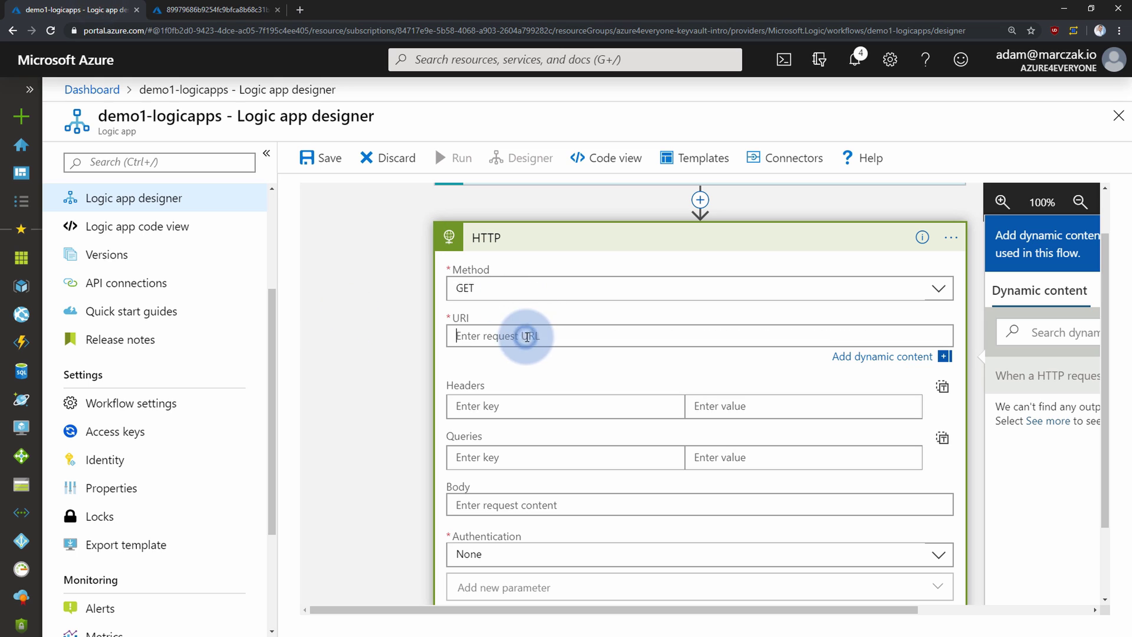
pyautogui.hotkey('ctrl', 'v')
pyautogui.moveTo(705, 336); pyautogui.dragTo(906, 337)
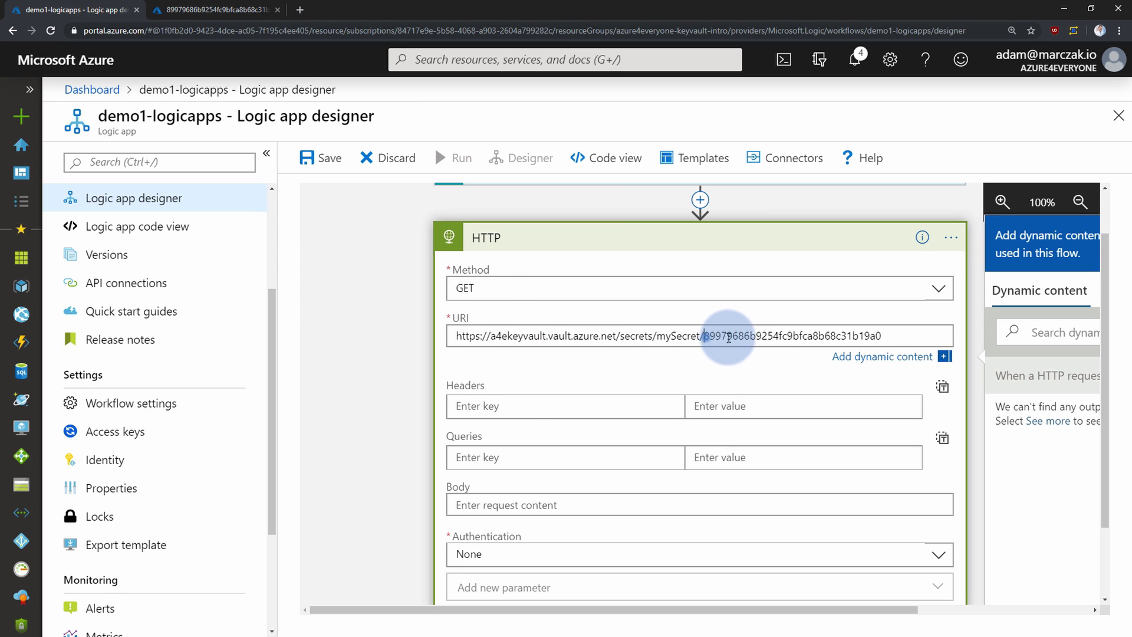
pyautogui.click(905, 337)
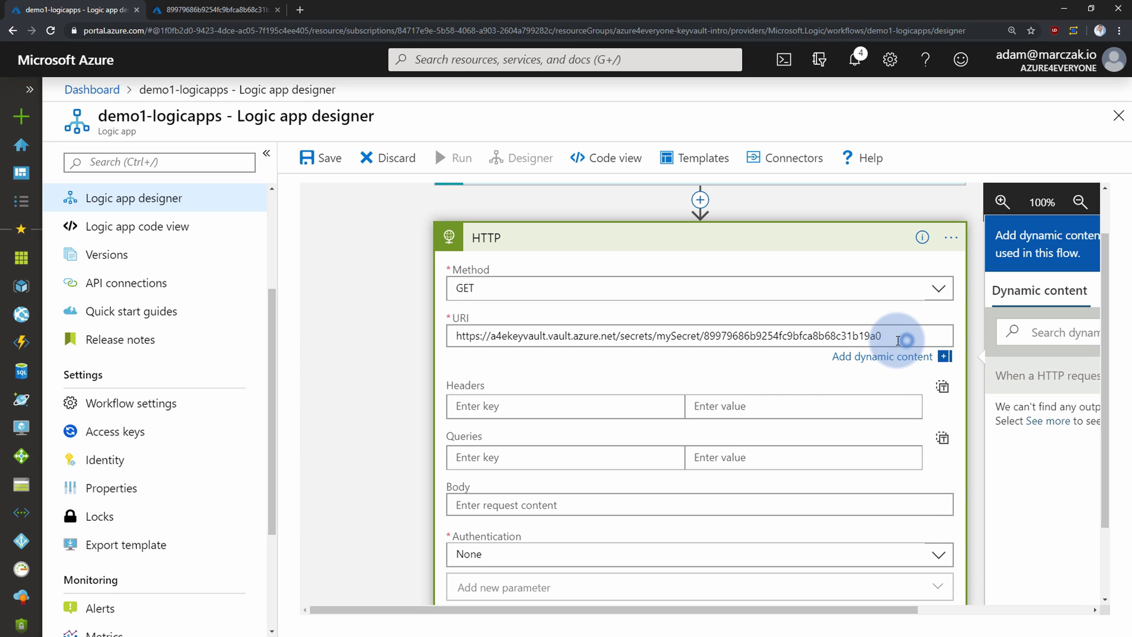
pyautogui.click(907, 337)
pyautogui.moveTo(857, 338); pyautogui.dragTo(709, 348)
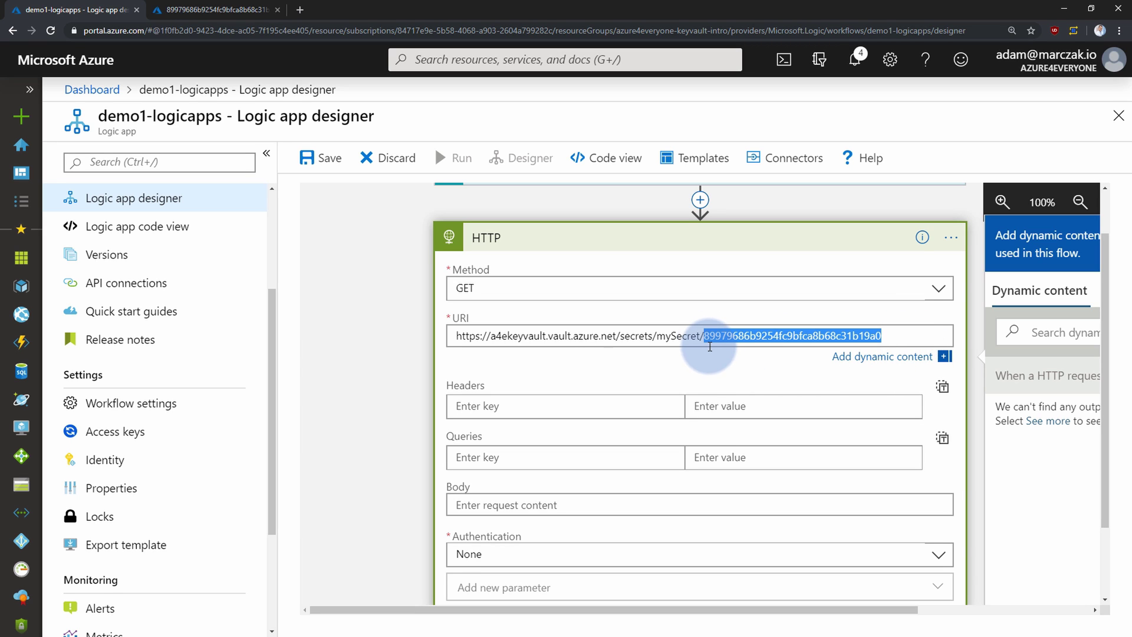
pyautogui.press('Delete')
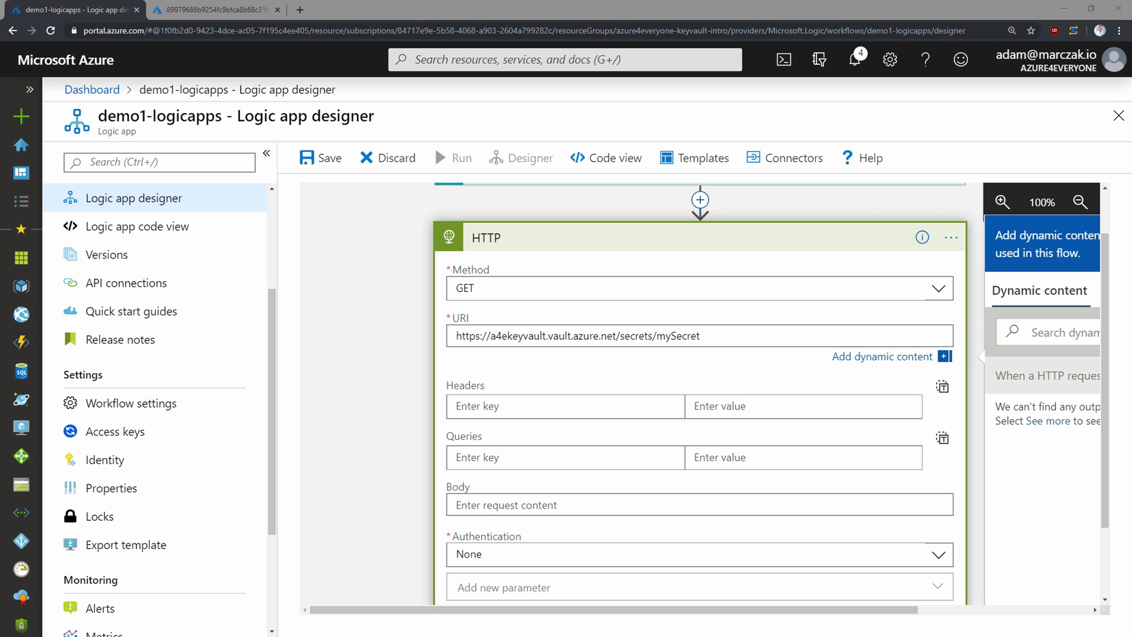
pyautogui.click(714, 344)
pyautogui.hotkey('ctrl', 'v')
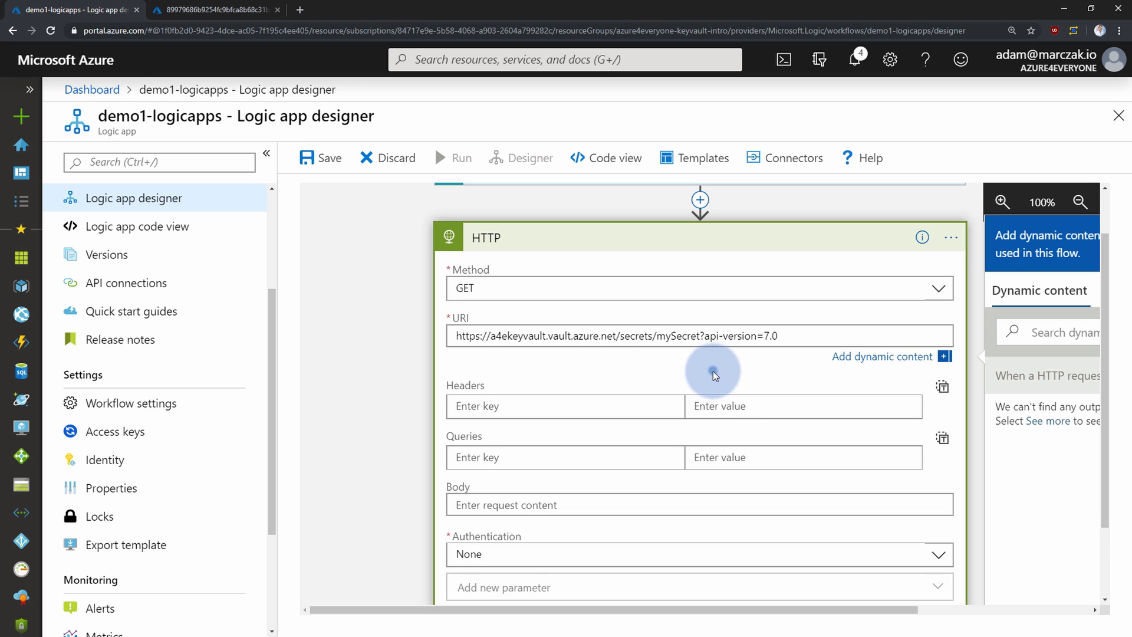
pyautogui.click(714, 375)
pyautogui.scroll(-2, 655, 393)
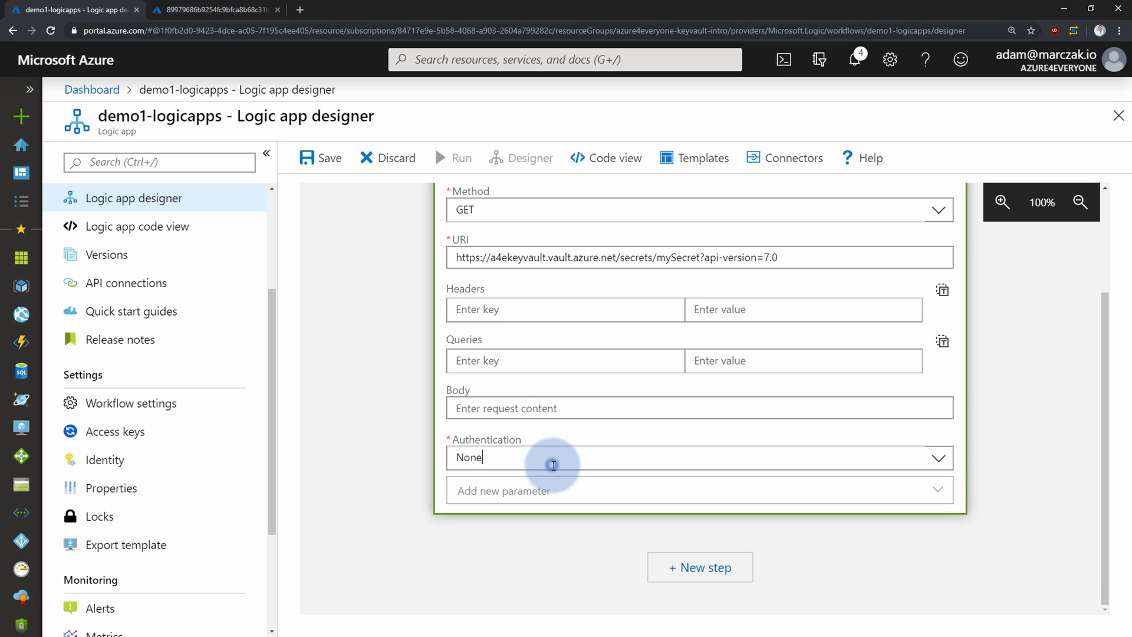
pyautogui.click(552, 464)
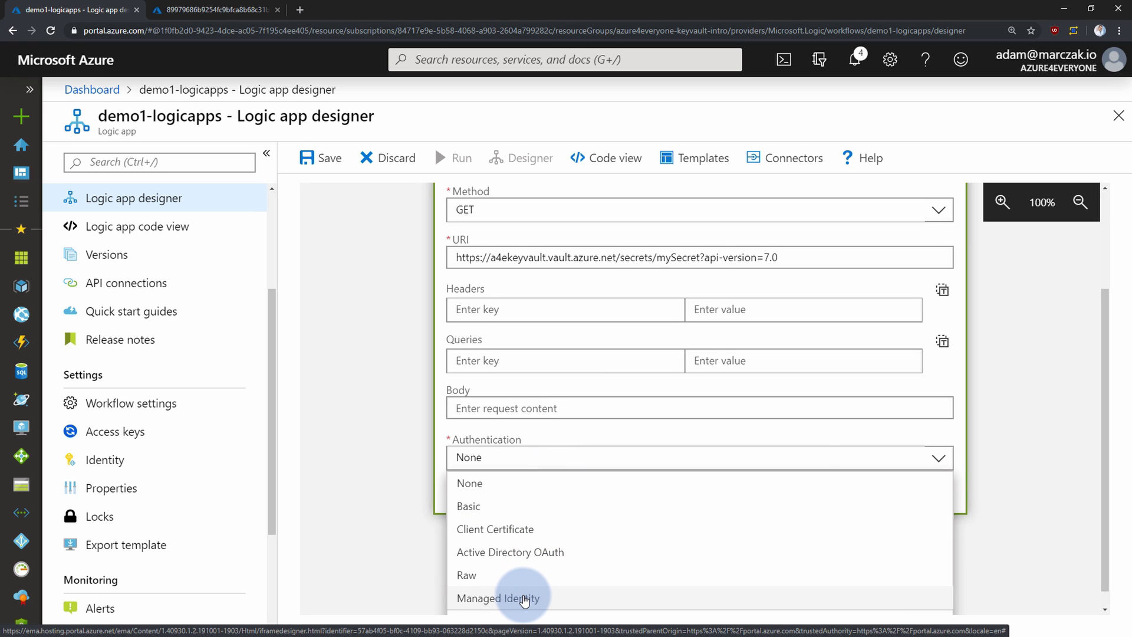
pyautogui.click(524, 598)
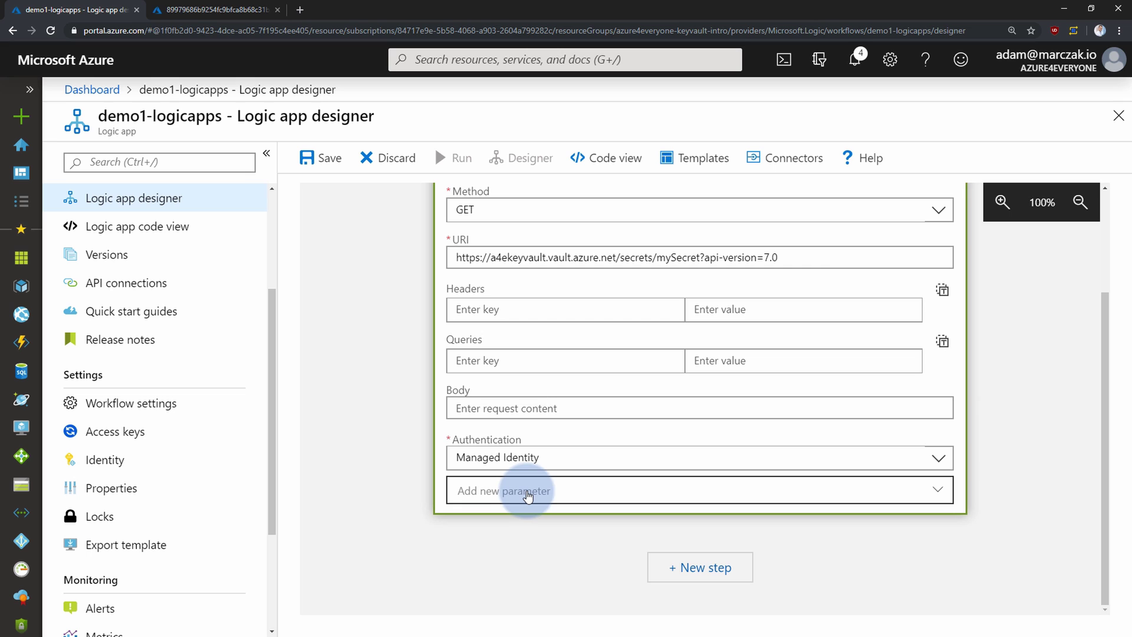
pyautogui.click(532, 498)
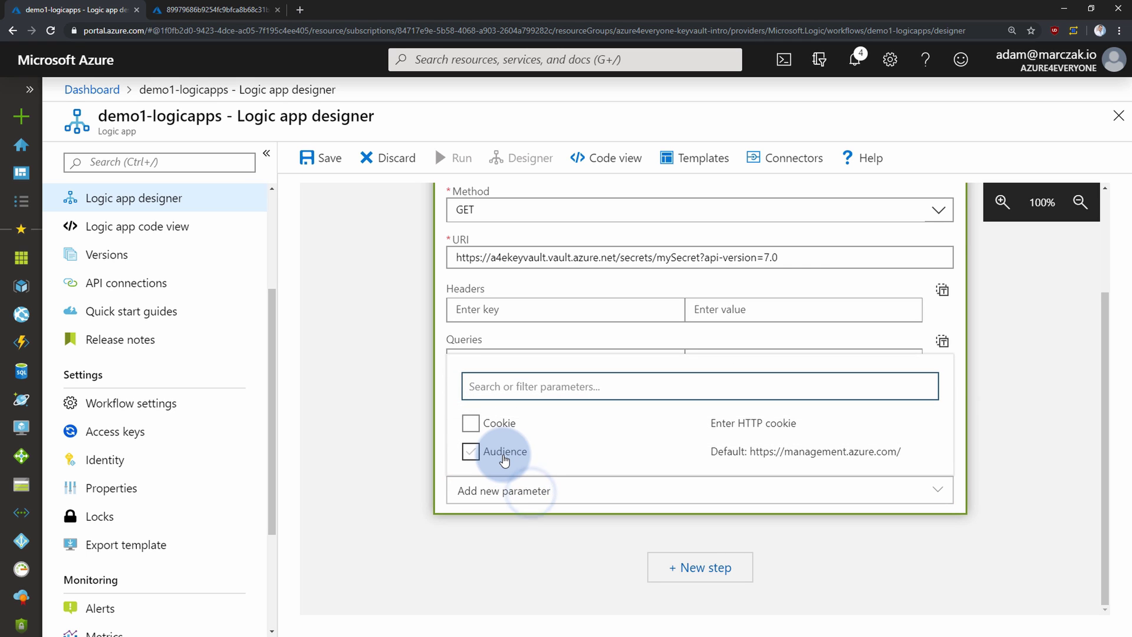
pyautogui.click(418, 484)
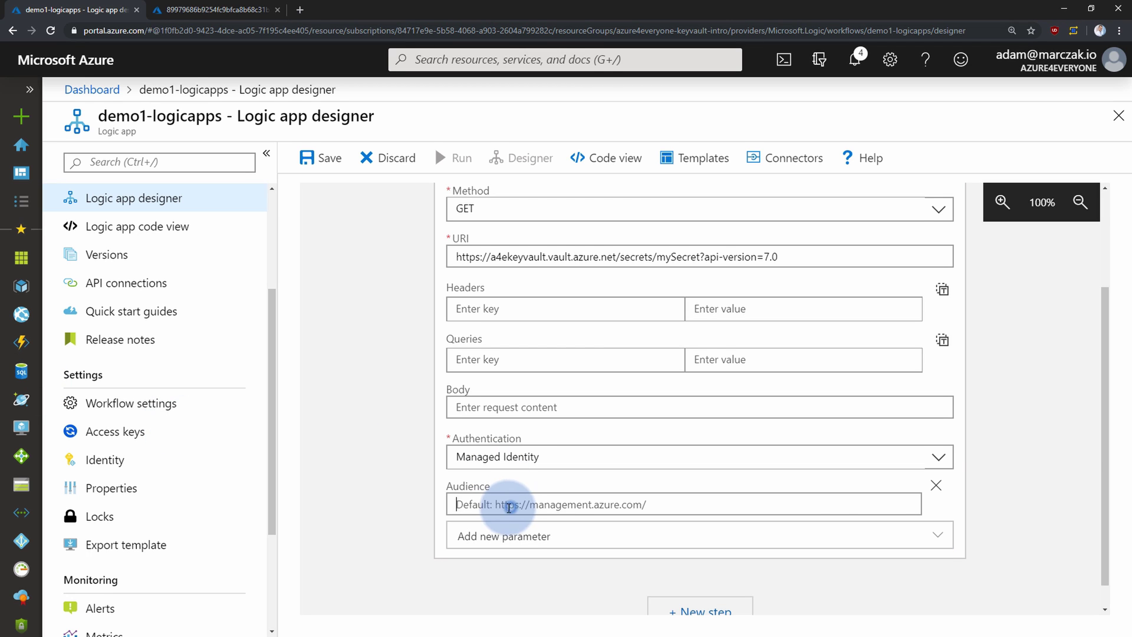
pyautogui.click(505, 505)
pyautogui.write('https://vault.azure.net')
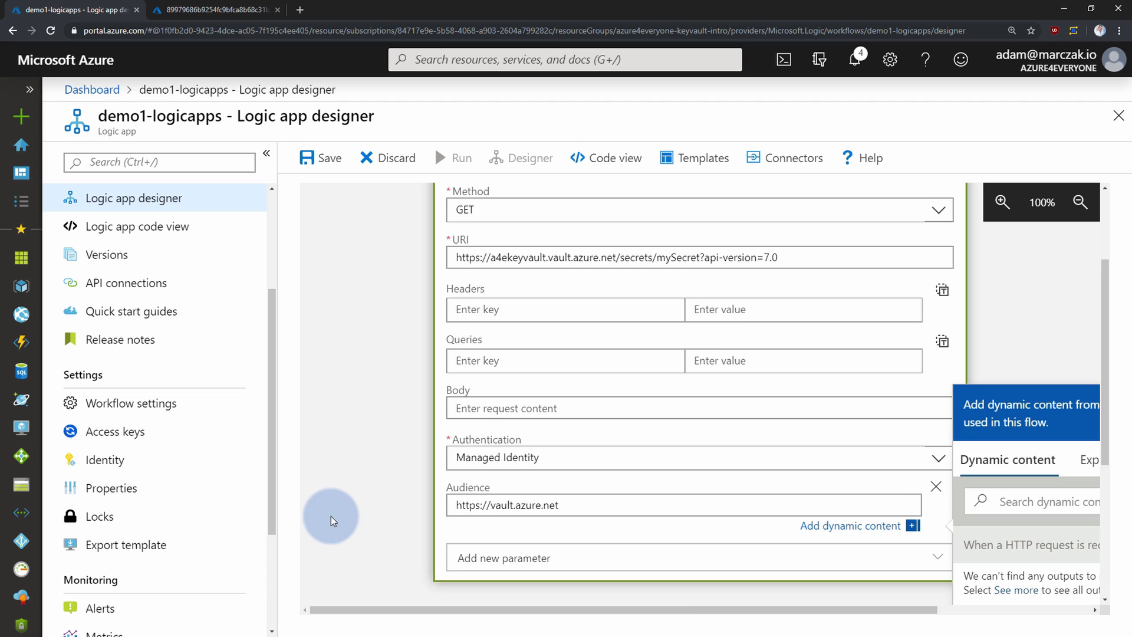
pyautogui.click(332, 518)
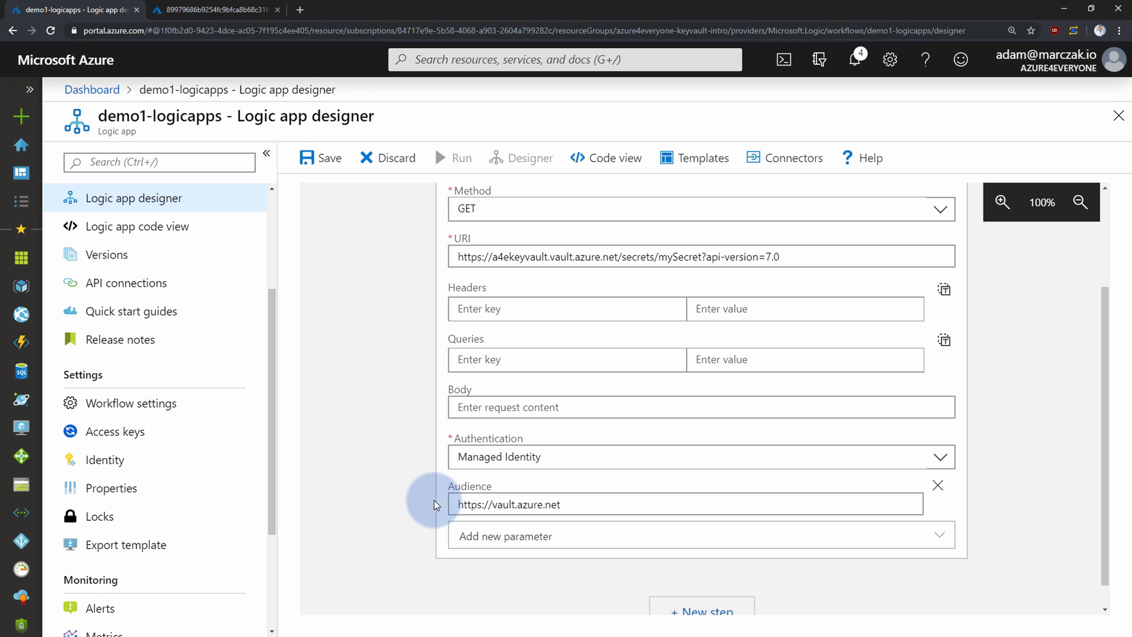
# Highlight the audience and URI parts (a4ekeyvault, secrets, mySecret), then save the logic app
pyautogui.tripleClick(587, 504)
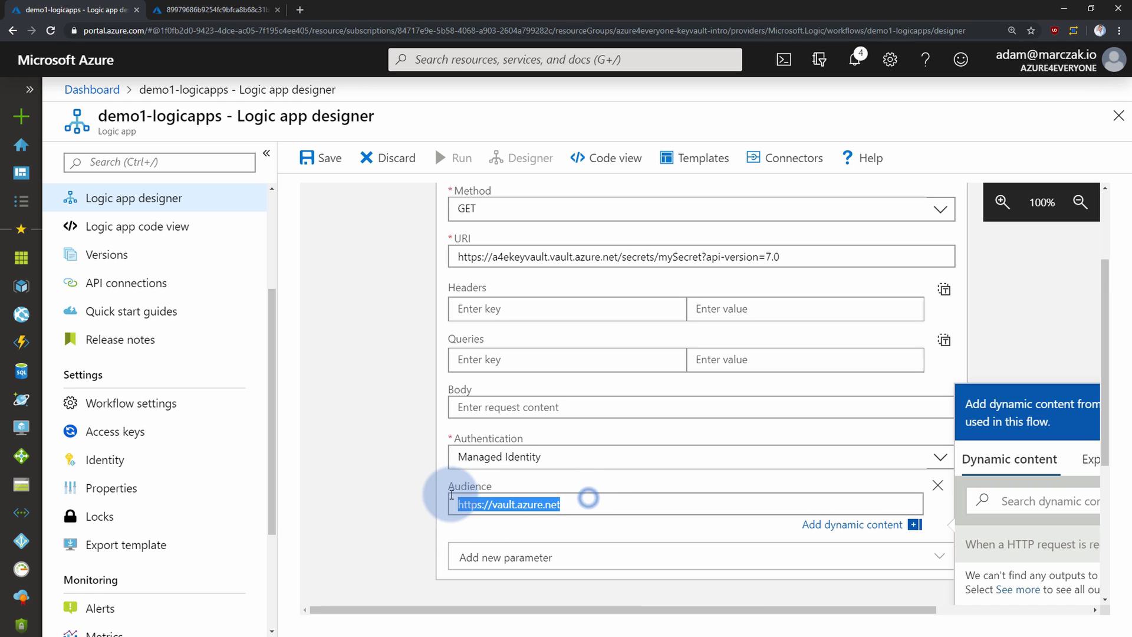
pyautogui.click(402, 525)
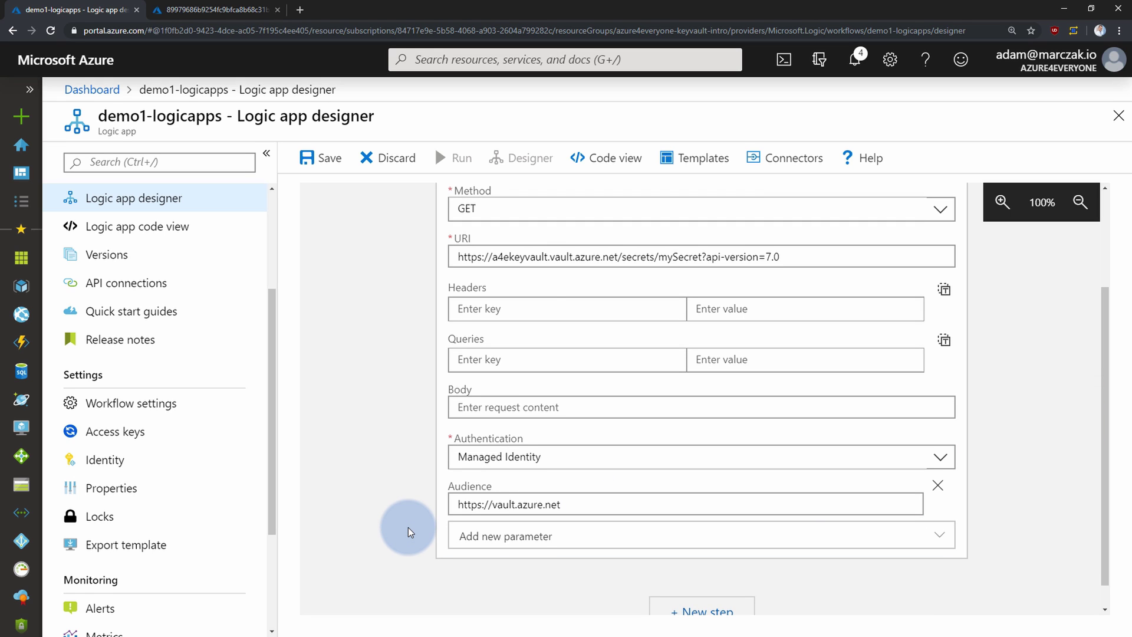
pyautogui.moveTo(804, 255); pyautogui.dragTo(444, 277)
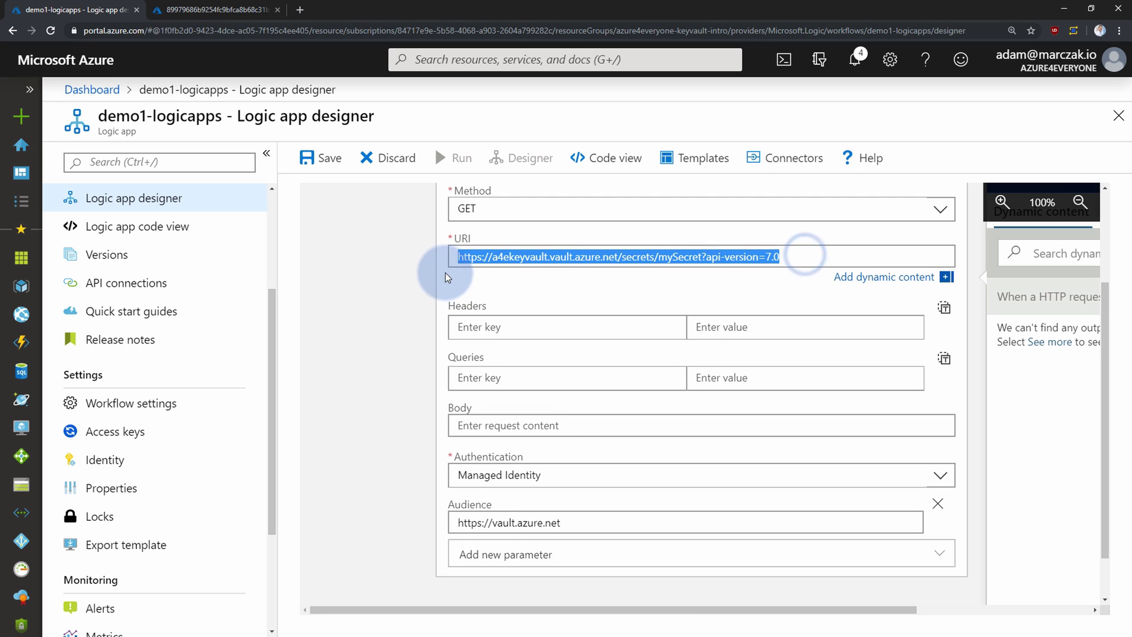
pyautogui.click(397, 283)
pyautogui.doubleClick(532, 266)
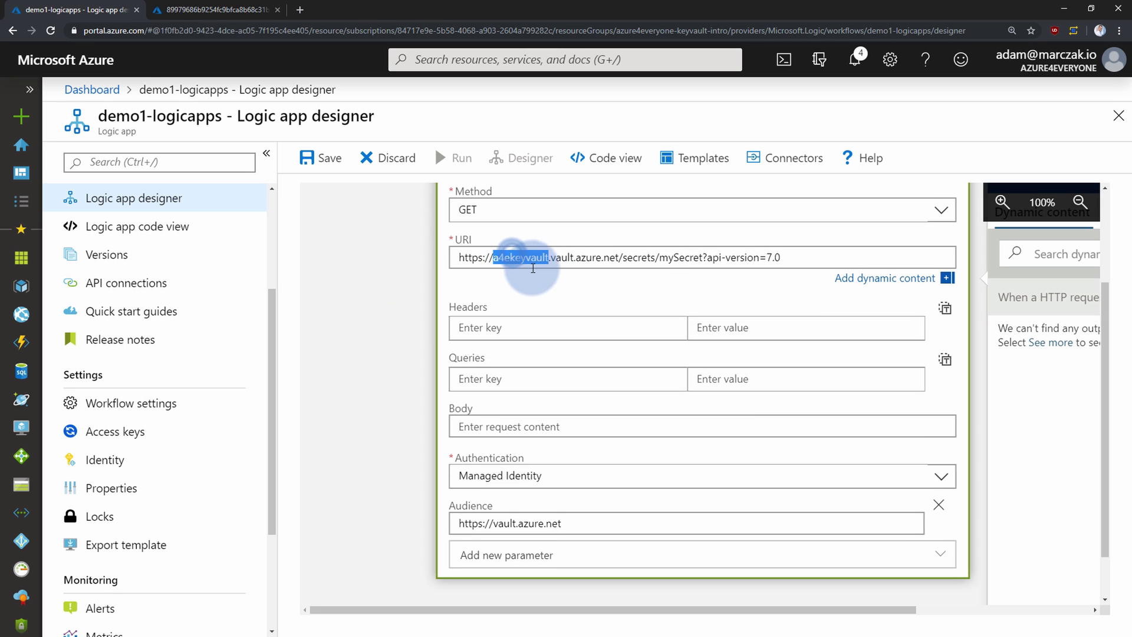
pyautogui.doubleClick(638, 257)
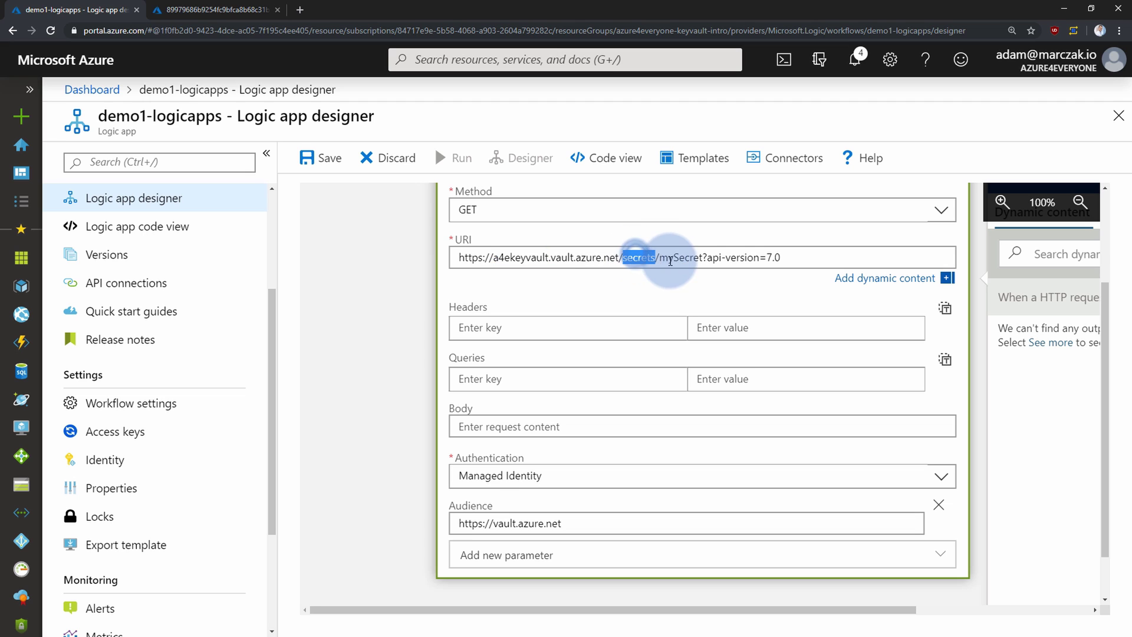
pyautogui.doubleClick(681, 257)
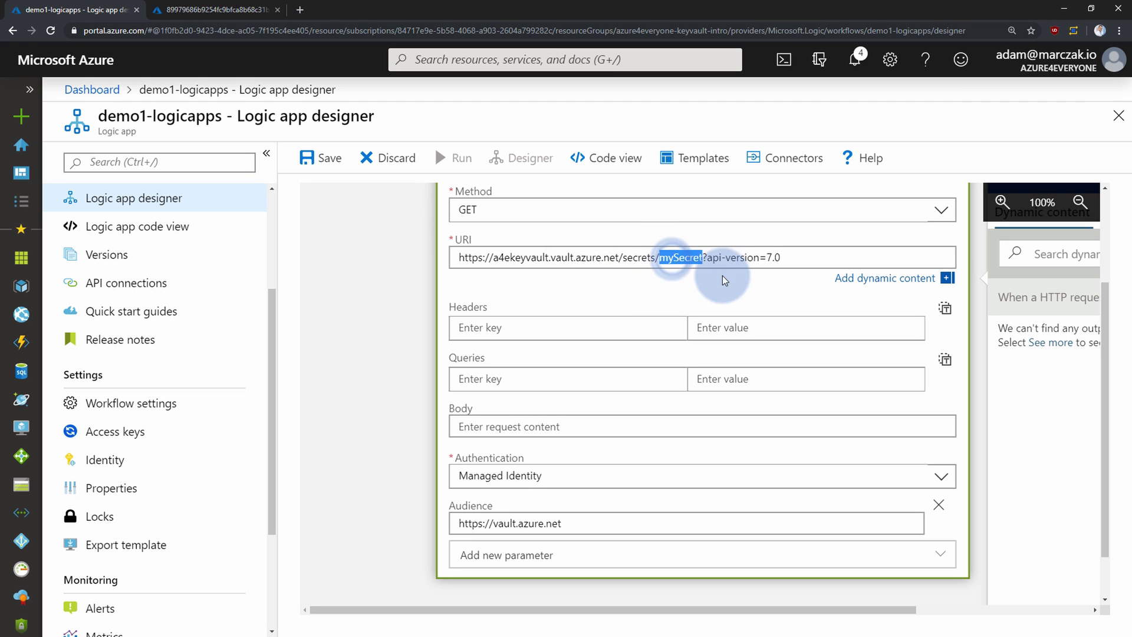
pyautogui.click(323, 157)
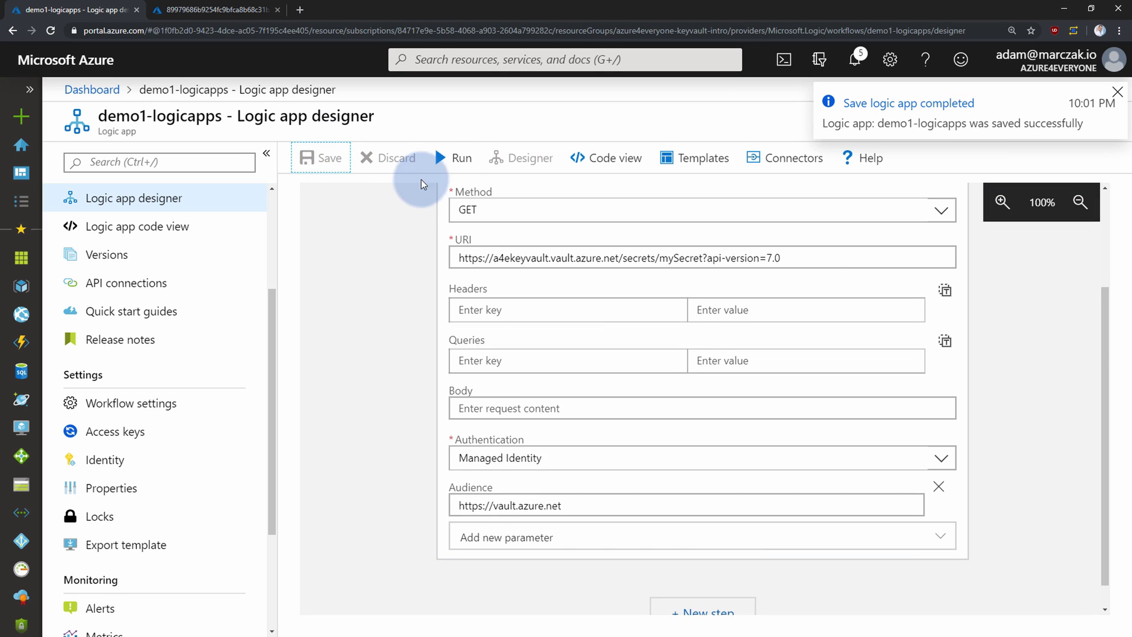
# Run demo1-logicapps and inspect the HTTP step's output body showing value 123
pyautogui.click(446, 159)
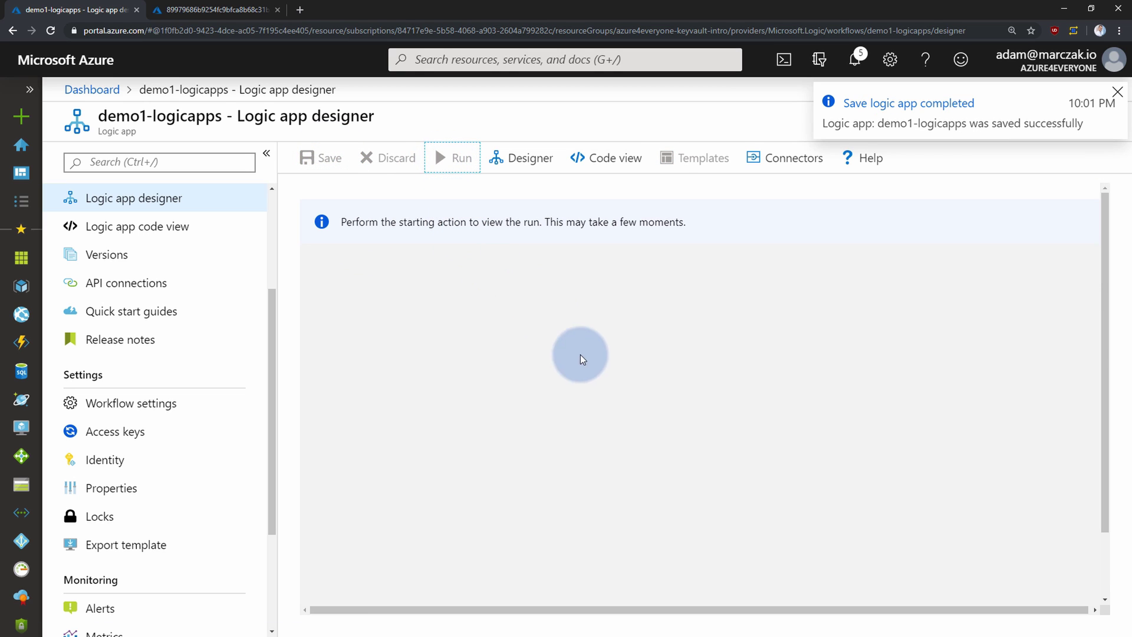
pyautogui.click(267, 153)
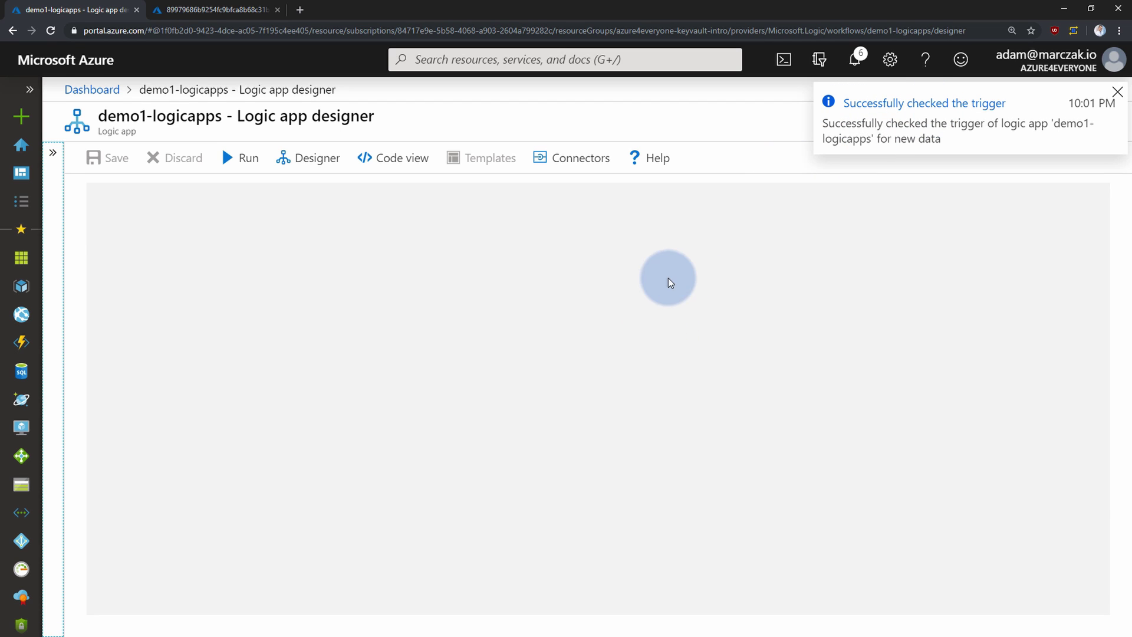
pyautogui.click(649, 288)
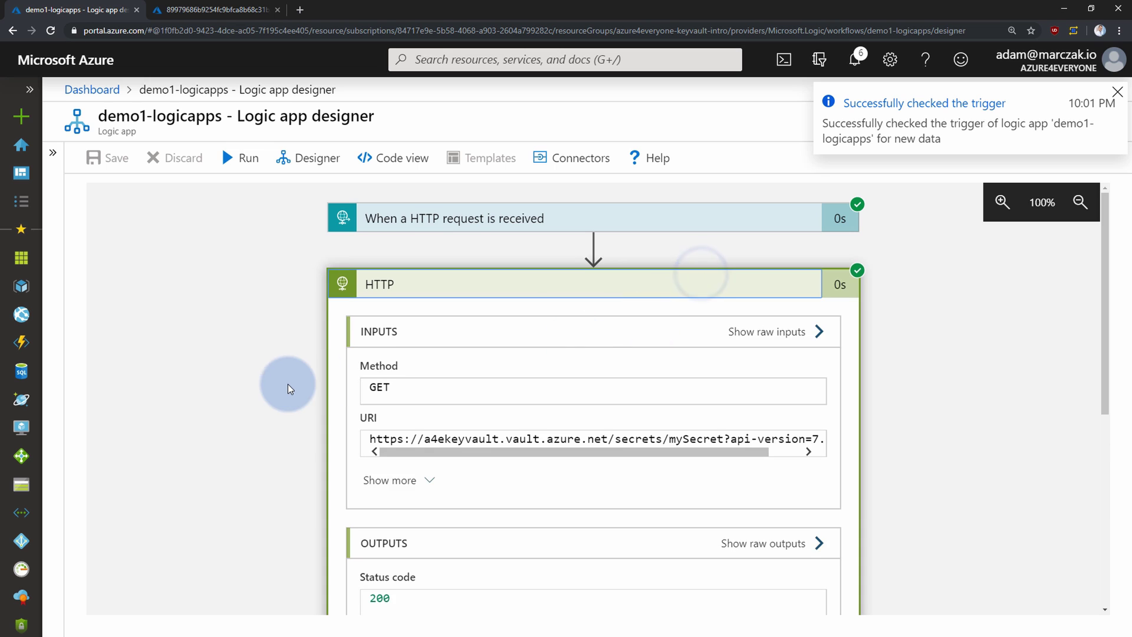
pyautogui.scroll(-2, 311, 369)
pyautogui.scroll(-2, 323, 380)
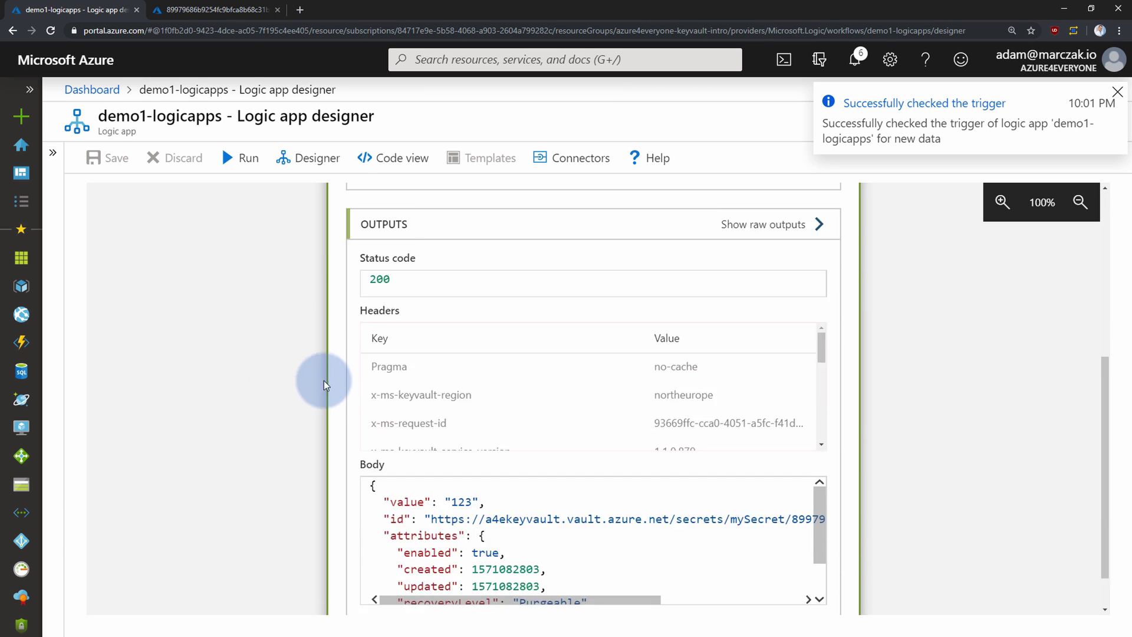
pyautogui.doubleClick(458, 445)
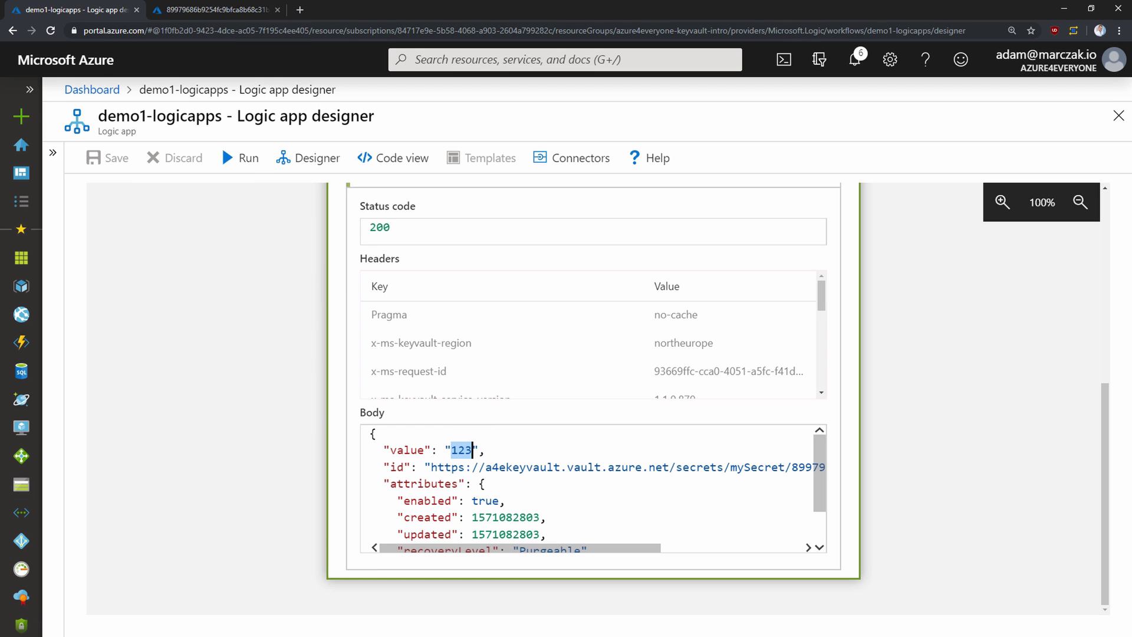
pyautogui.hotkey('ctrl', 'a')
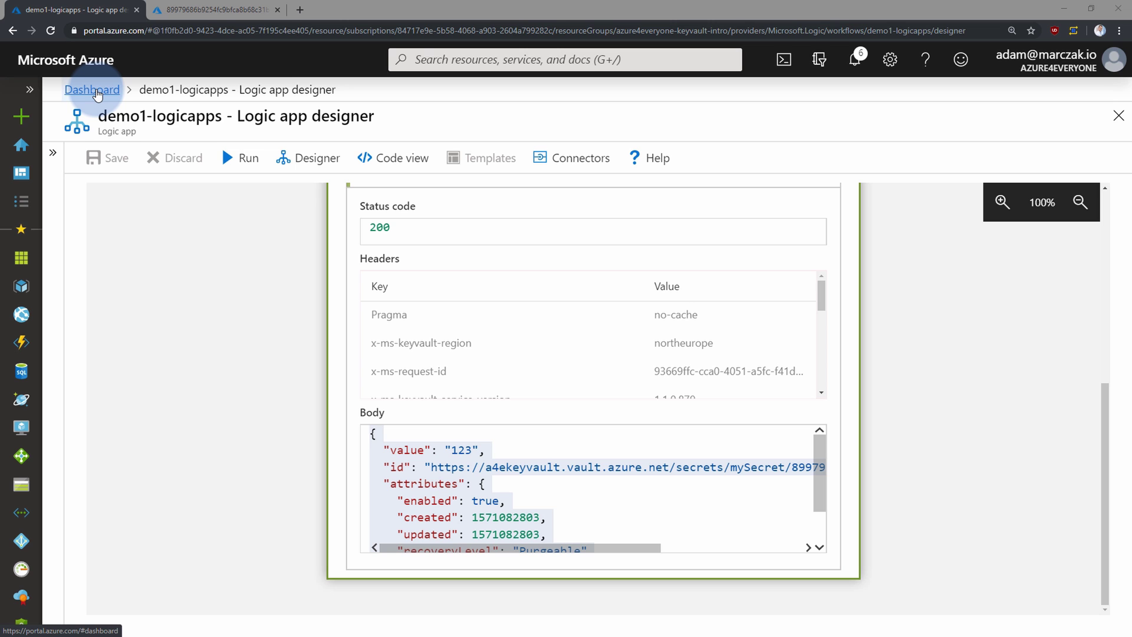
# Open demo2-datafactory from azure4everyone-keyvault-intro and go to Author > Connections
pyautogui.click(22, 285)
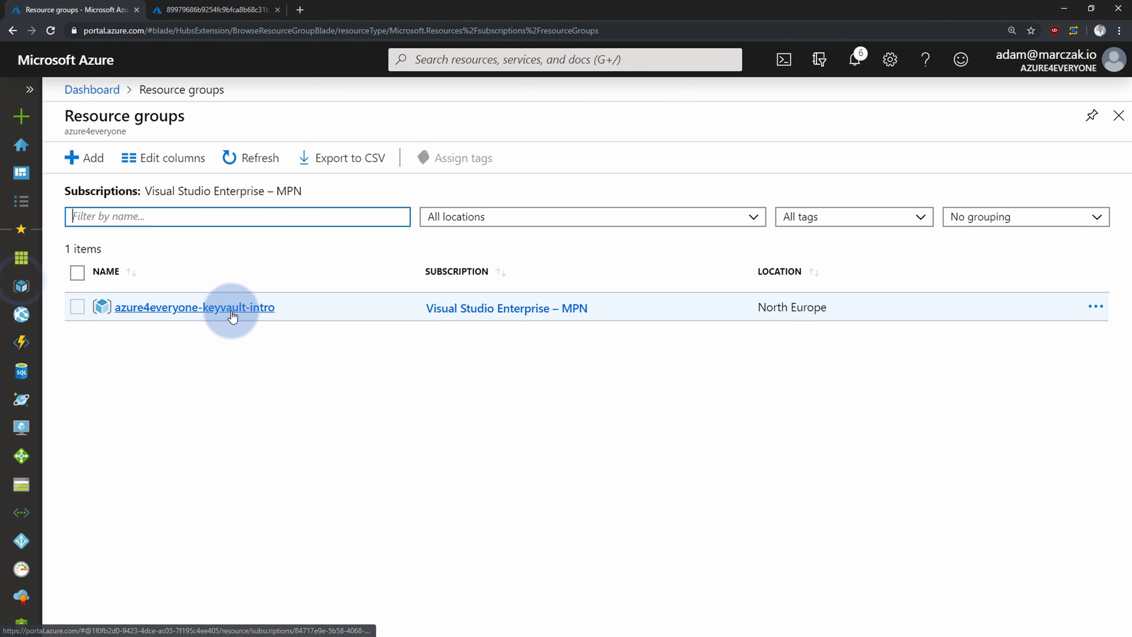
pyautogui.click(231, 309)
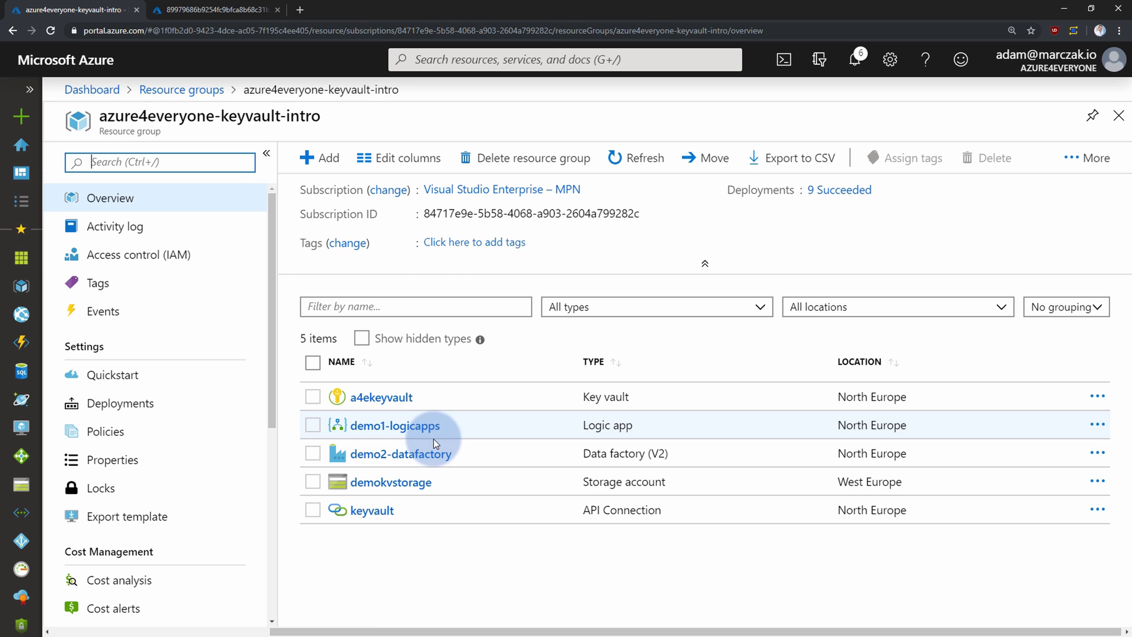
pyautogui.click(391, 456)
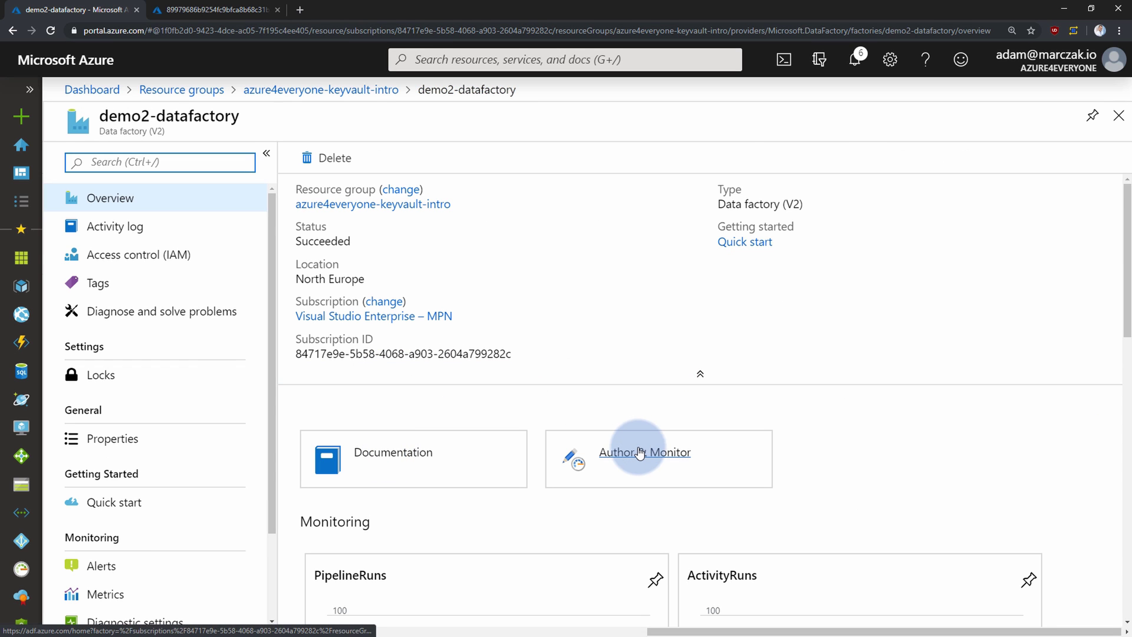
pyautogui.click(640, 452)
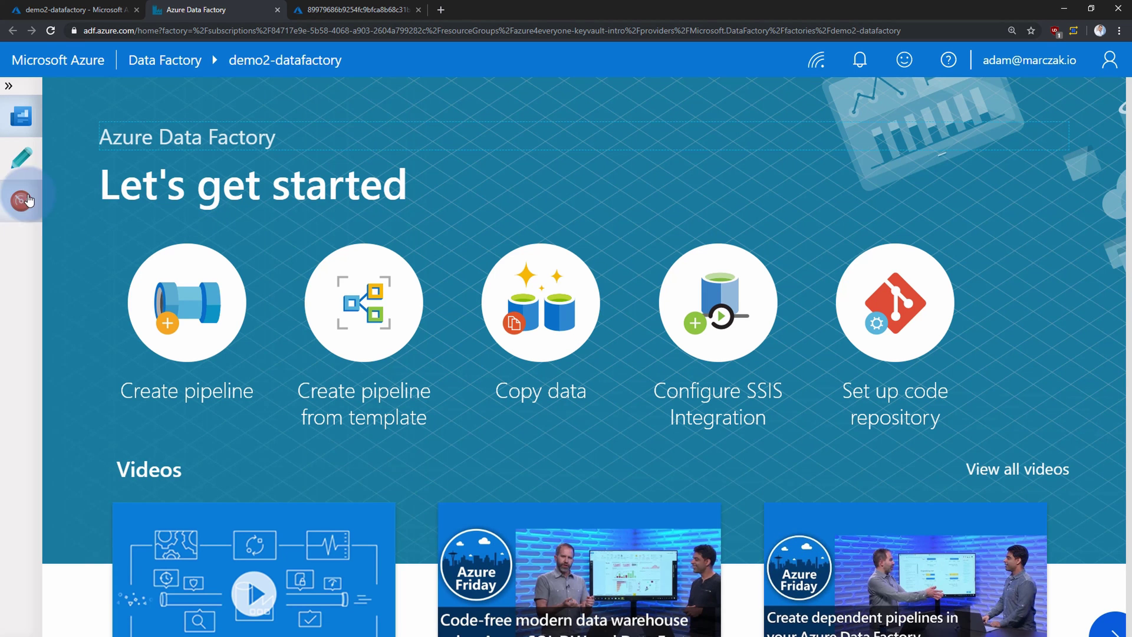
pyautogui.click(21, 159)
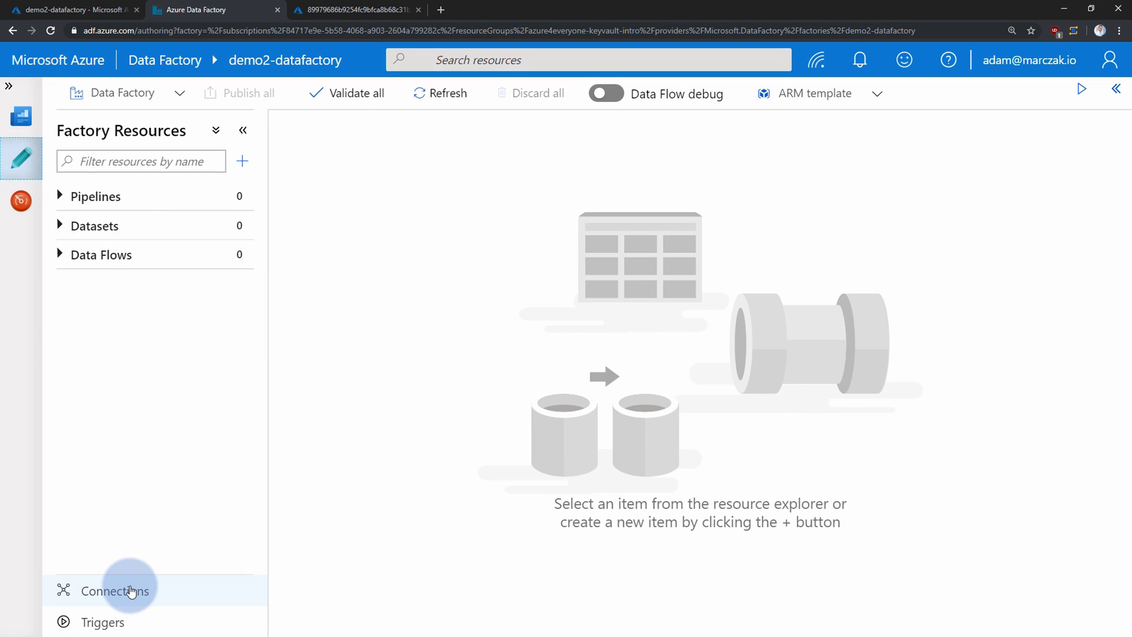
pyautogui.click(130, 591)
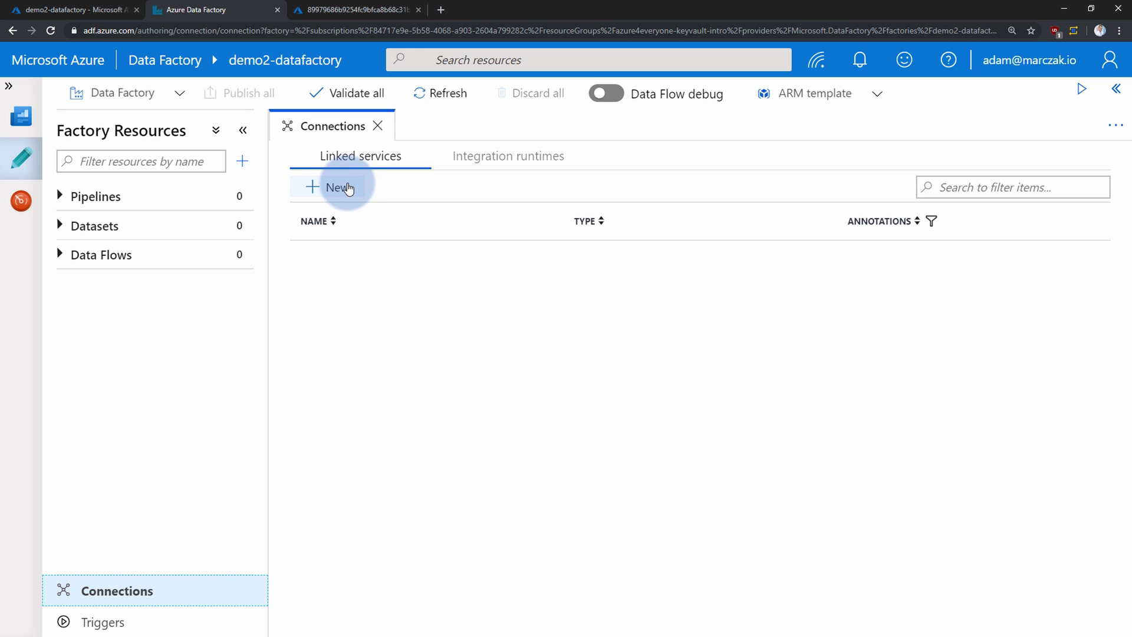
# Start a new Azure Key Vault linked service and replace its default name
pyautogui.click(349, 197)
pyautogui.scroll(-2, 927, 398)
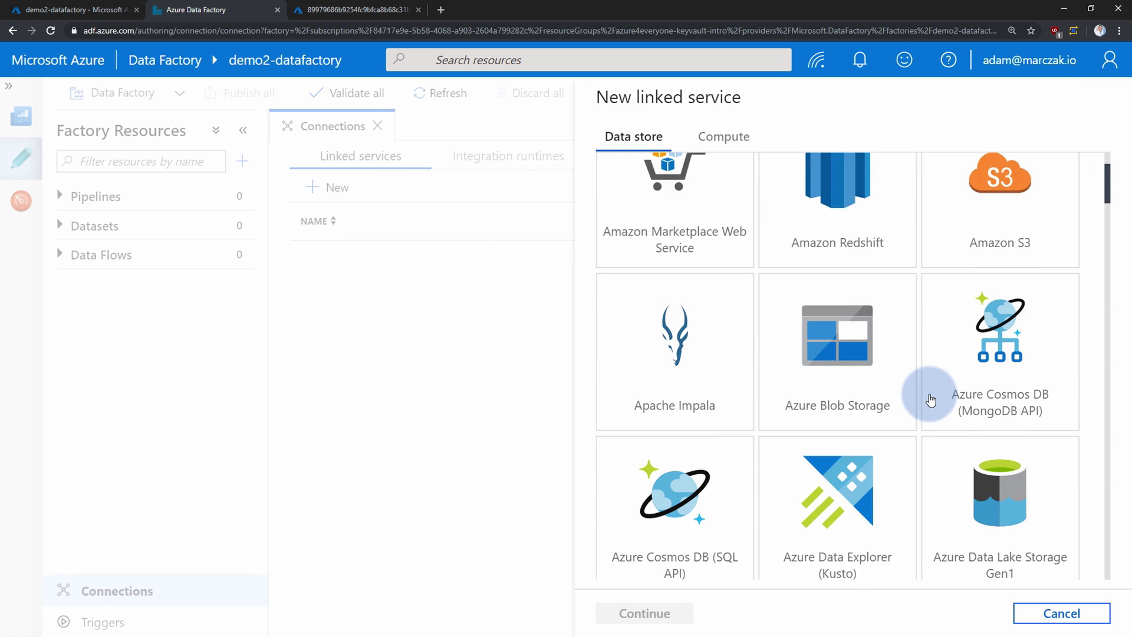
pyautogui.scroll(-3, 928, 434)
pyautogui.scroll(-3, 973, 362)
pyautogui.click(1000, 305)
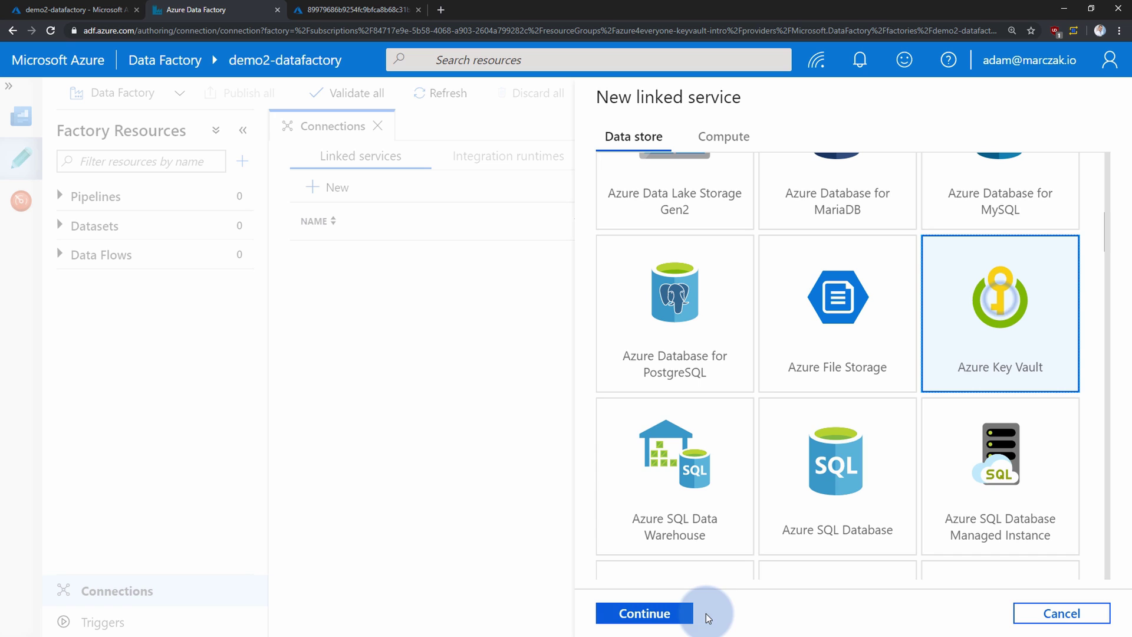
pyautogui.click(650, 613)
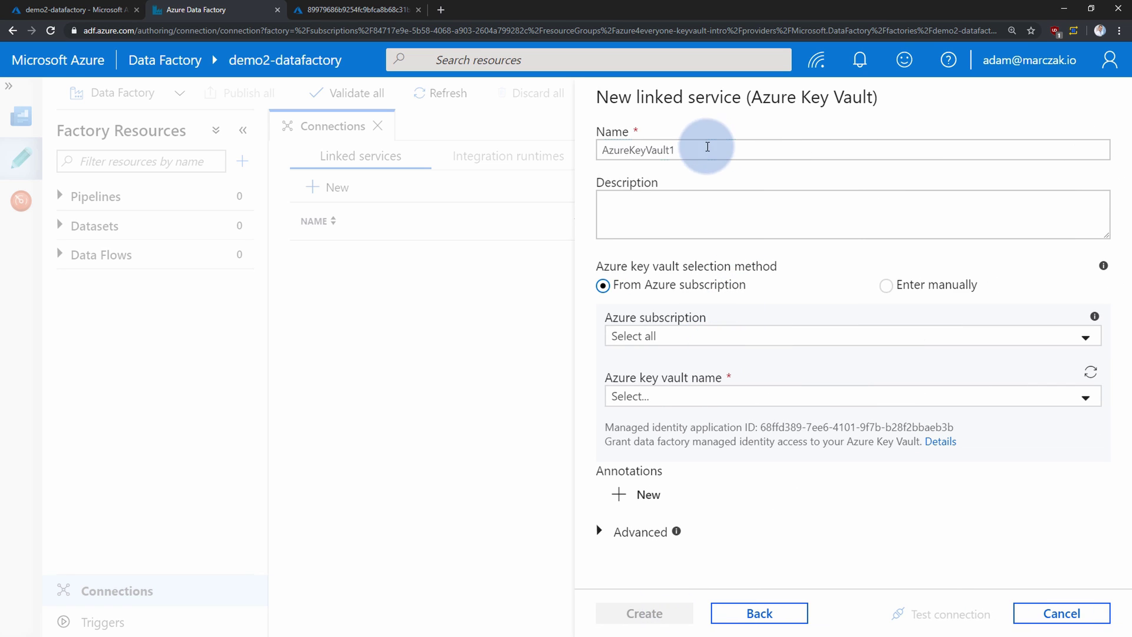
pyautogui.moveTo(707, 147); pyautogui.dragTo(580, 155)
pyautogui.write('my')
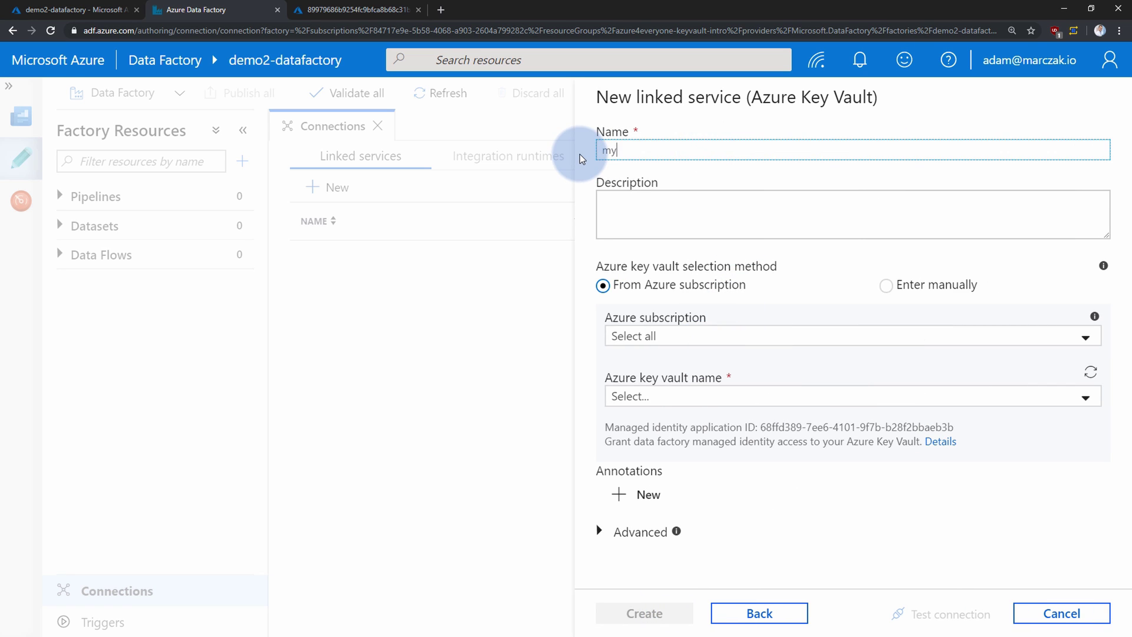
pyautogui.write('kv')
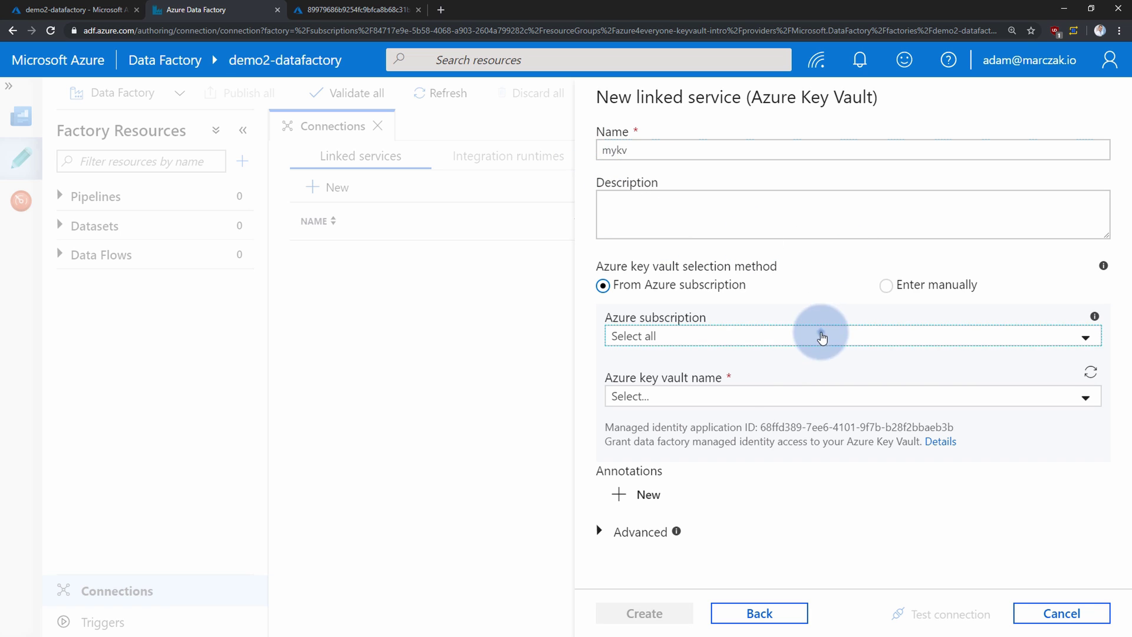
# Point mykv at a4ekeyvault in the Visual Studio Enterprise subscription, test the connection, and create it
pyautogui.click(820, 334)
pyautogui.click(734, 382)
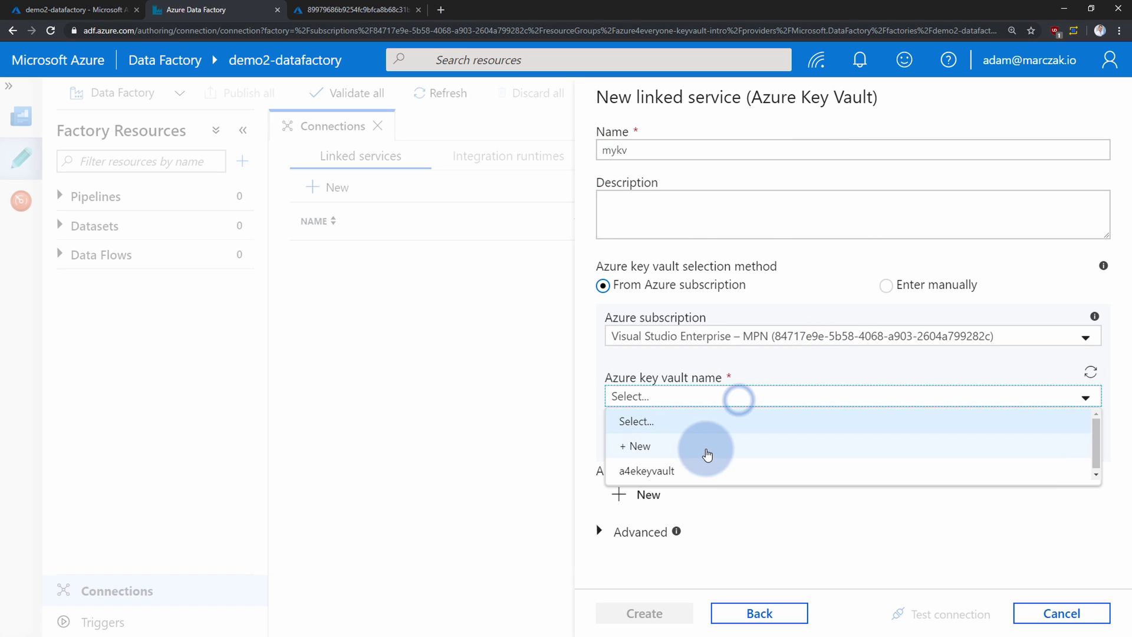
pyautogui.click(695, 476)
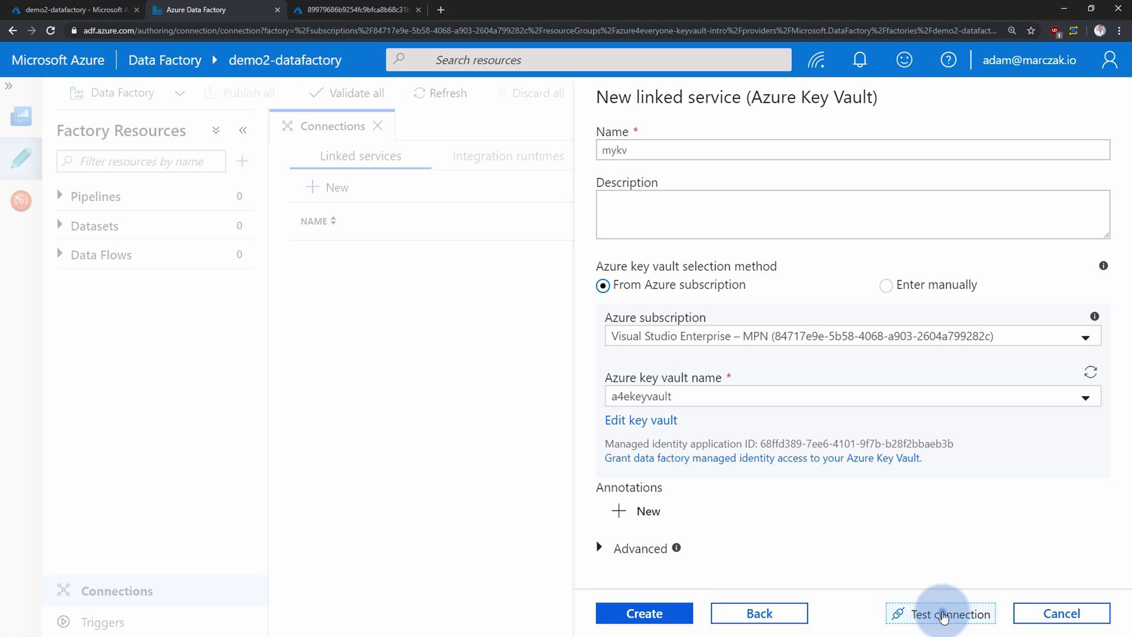
pyautogui.click(944, 617)
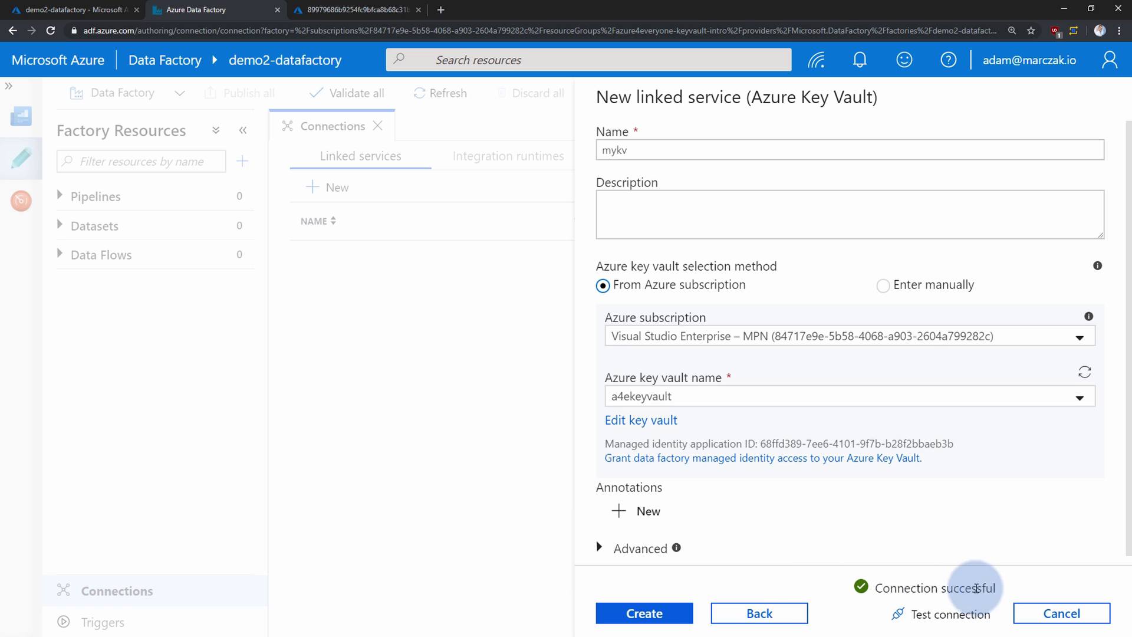
pyautogui.moveTo(644, 613)
pyautogui.click(681, 616)
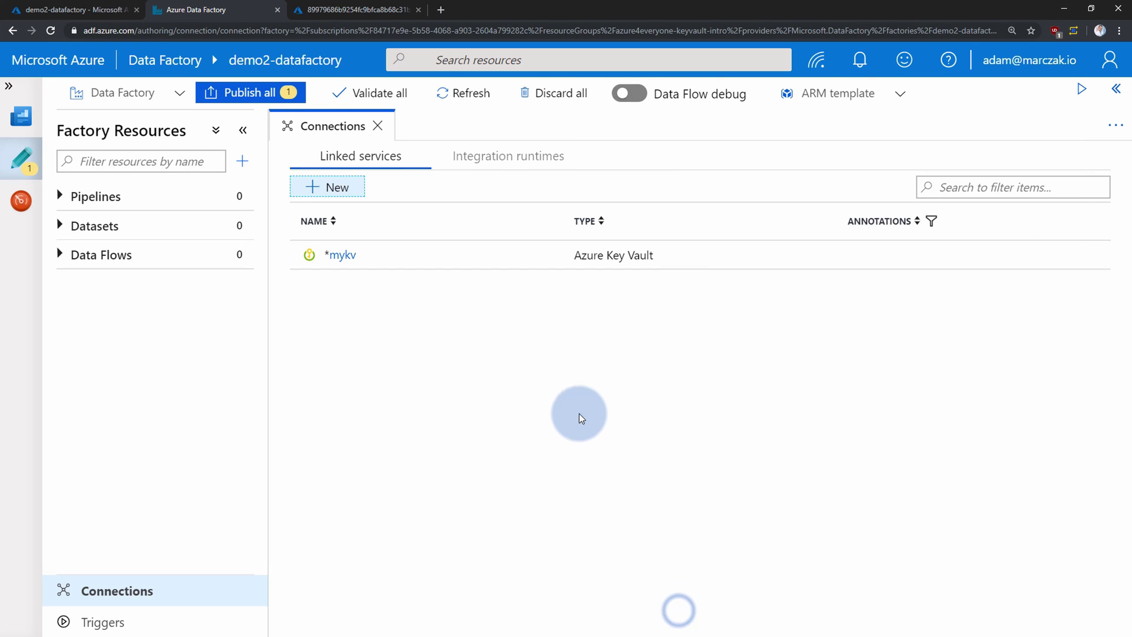
pyautogui.click(563, 401)
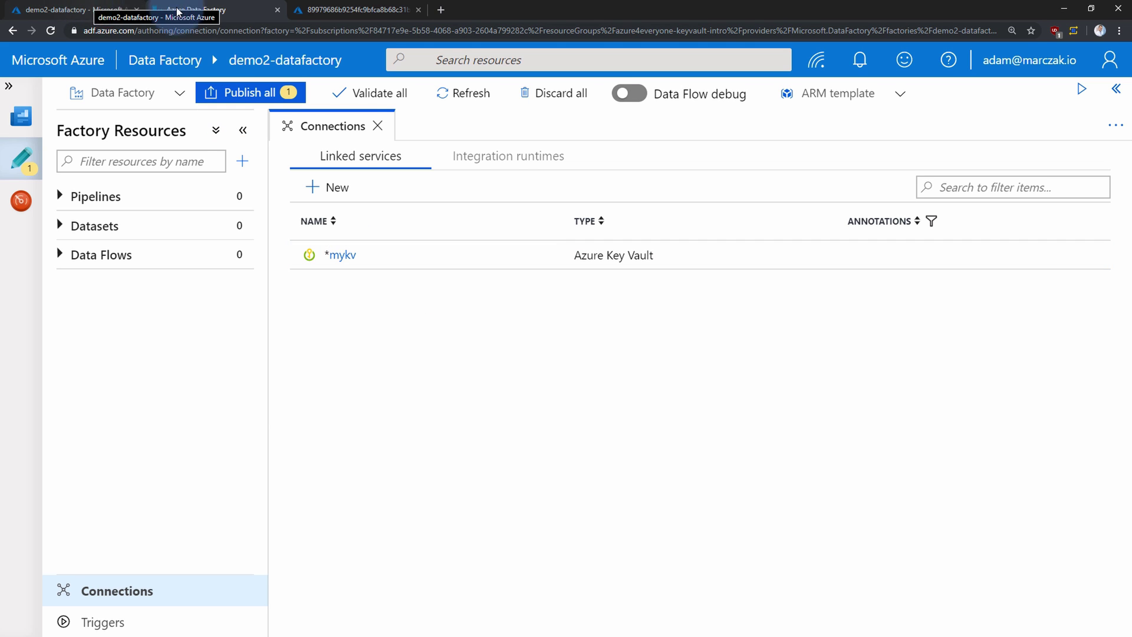
# Start a new a4ekeyvault access policy granting Get and List secret permissions
pyautogui.click(341, 9)
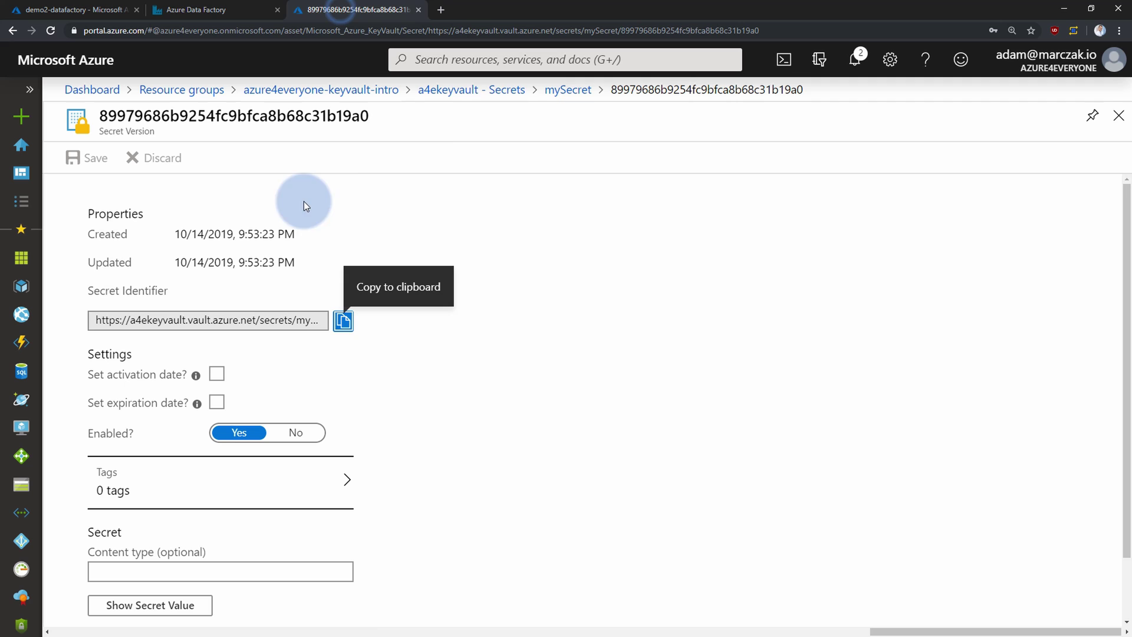
pyautogui.click(369, 93)
pyautogui.click(389, 398)
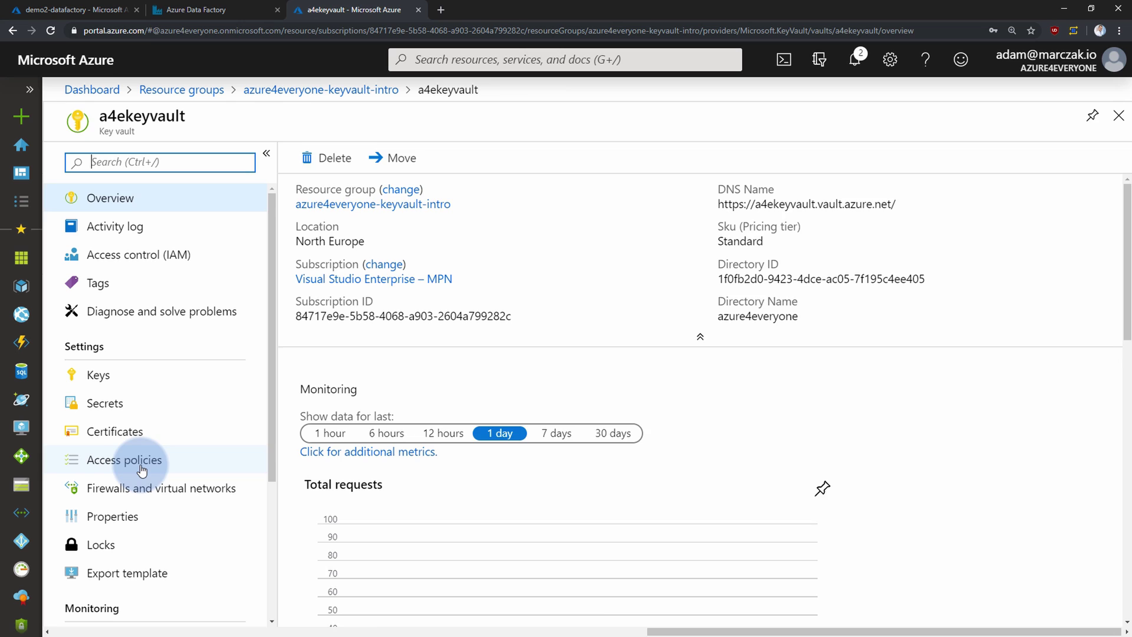
pyautogui.click(163, 457)
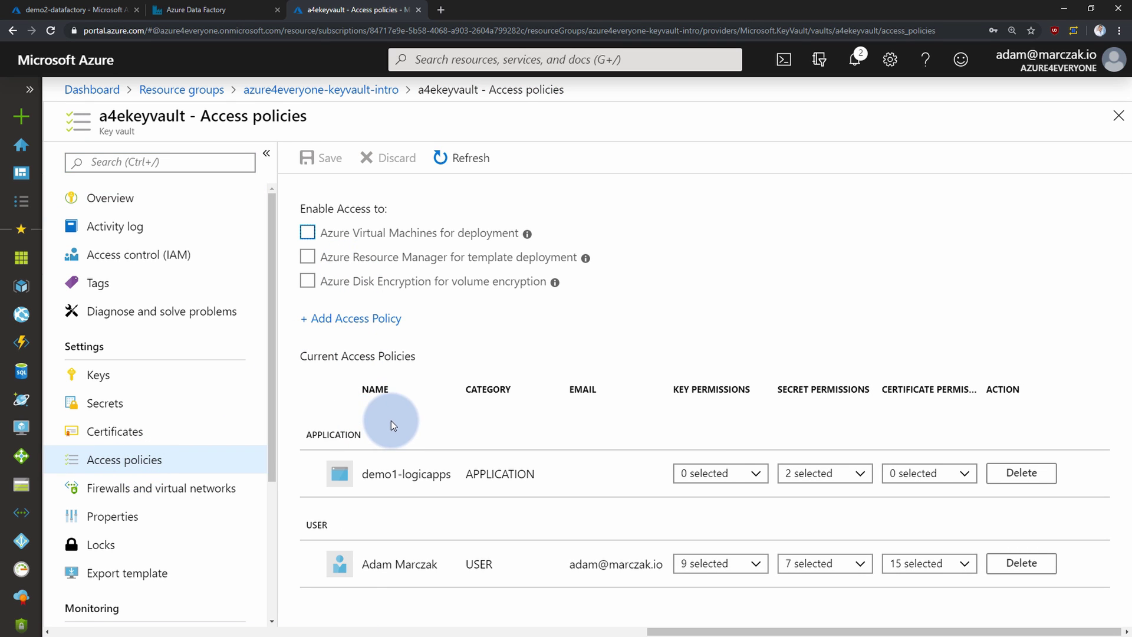
pyautogui.click(373, 319)
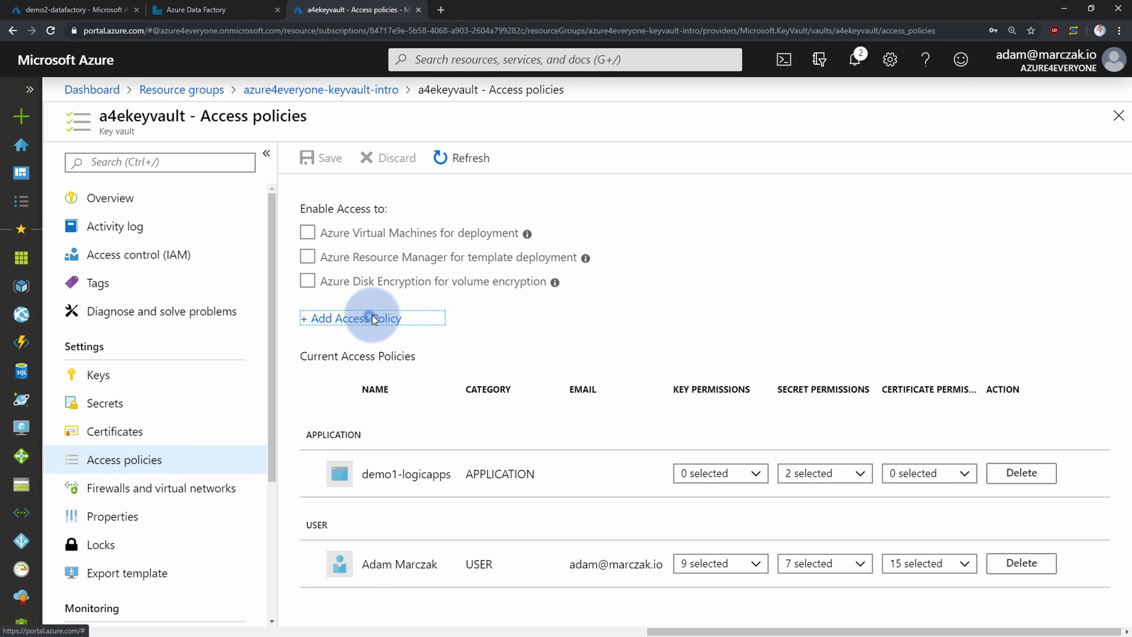
pyautogui.click(419, 310)
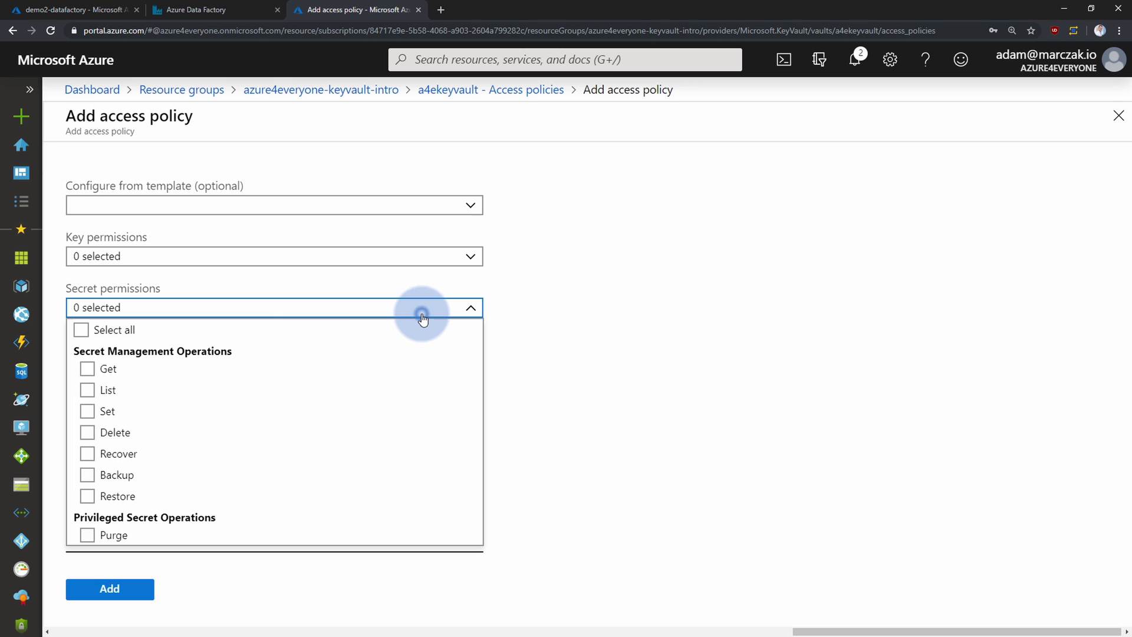
pyautogui.click(86, 369)
pyautogui.click(87, 391)
pyautogui.click(562, 429)
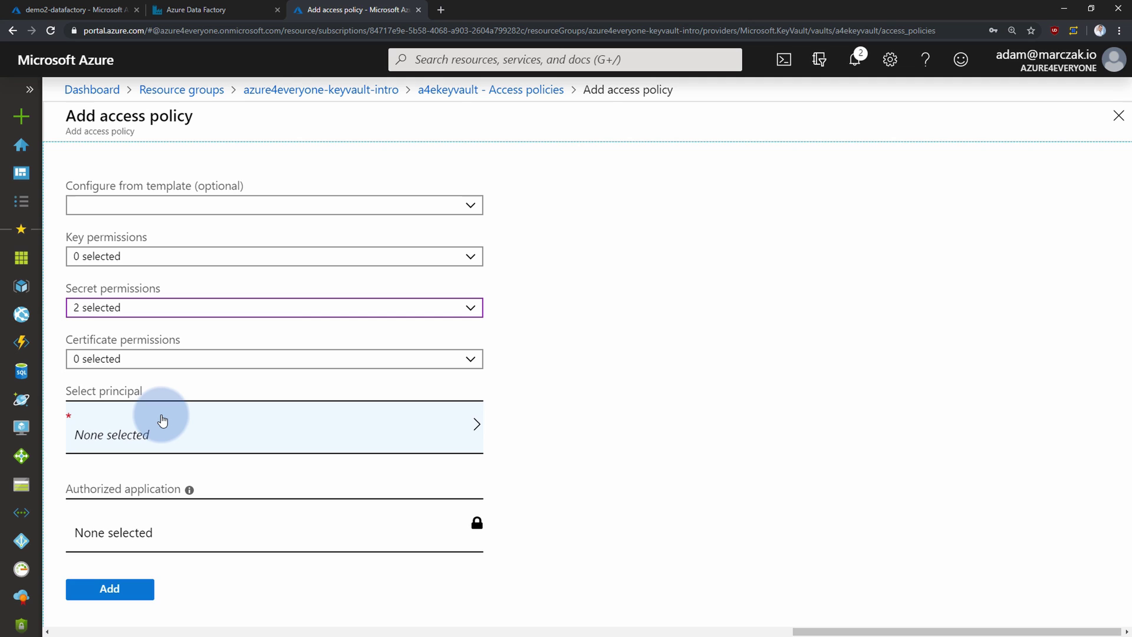
# Assign the policy to demo2-datafactory, add it, and save the key vault
pyautogui.click(176, 434)
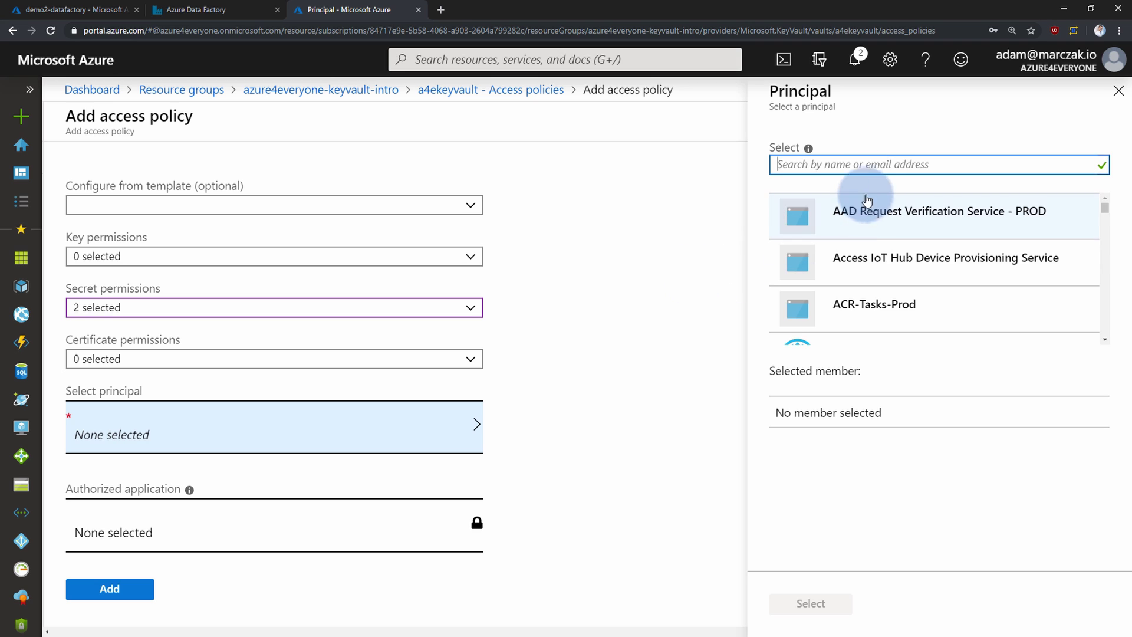
pyautogui.write('demo')
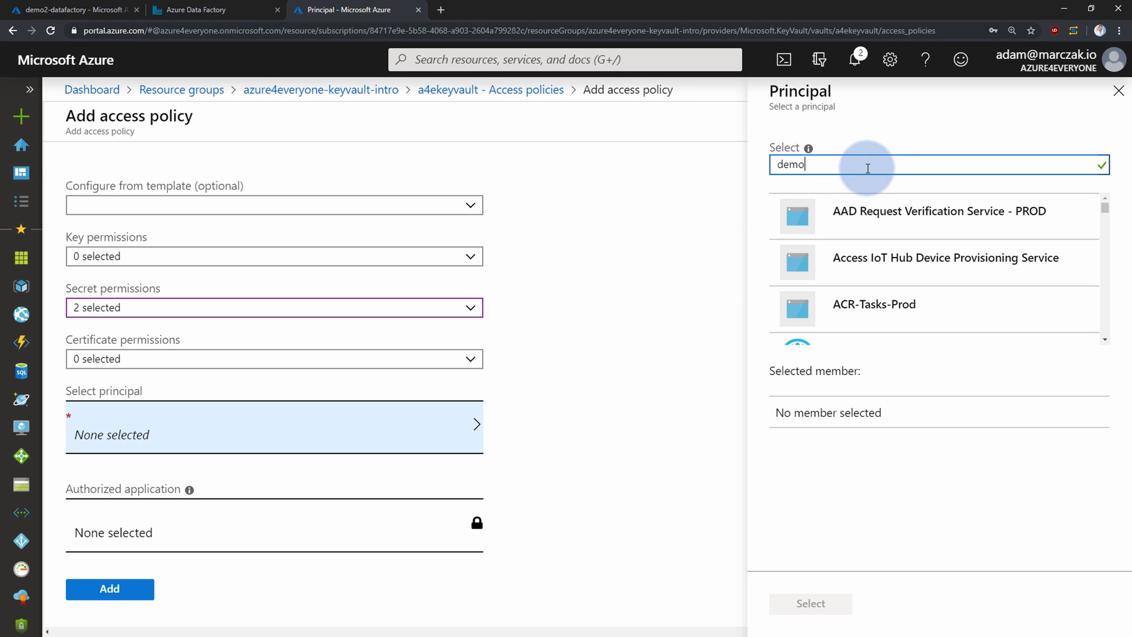
pyautogui.click(877, 258)
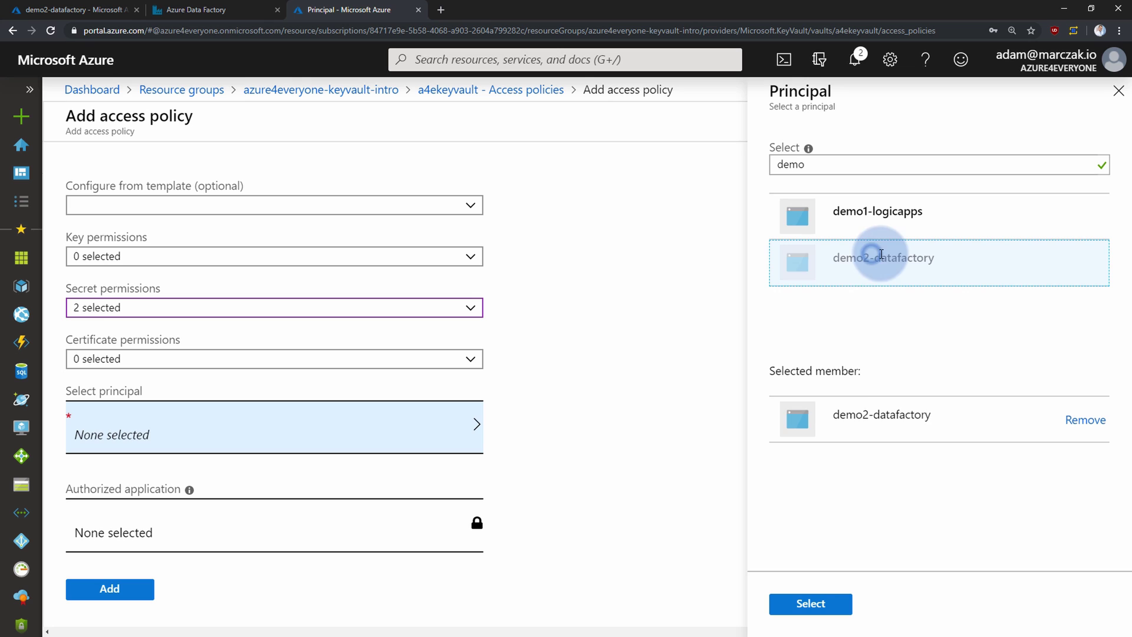
pyautogui.click(823, 603)
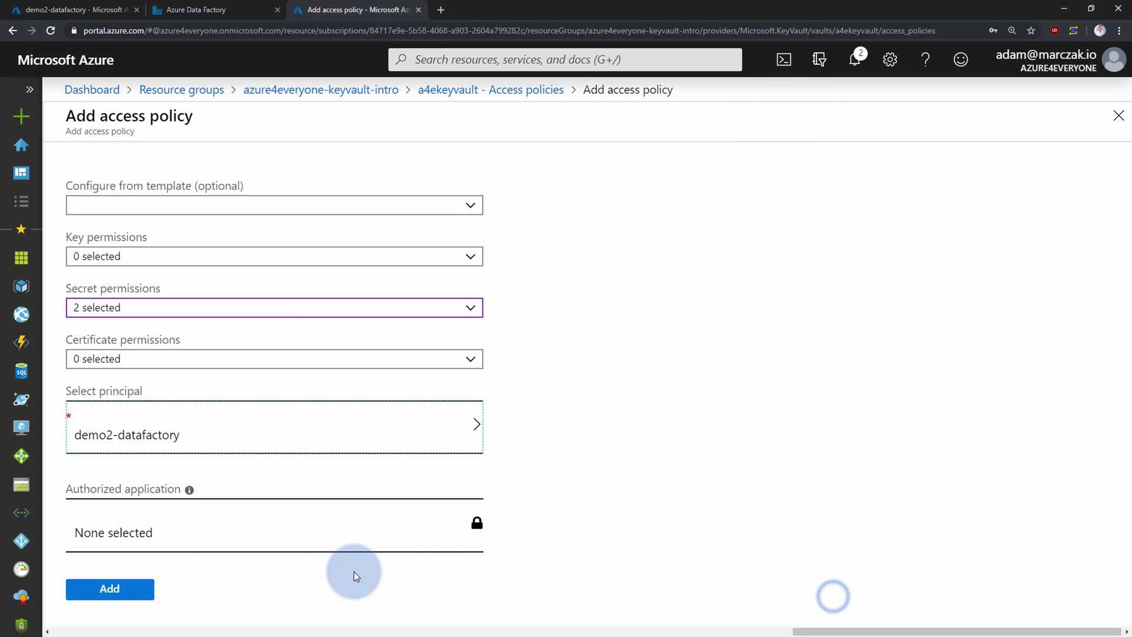
pyautogui.click(122, 587)
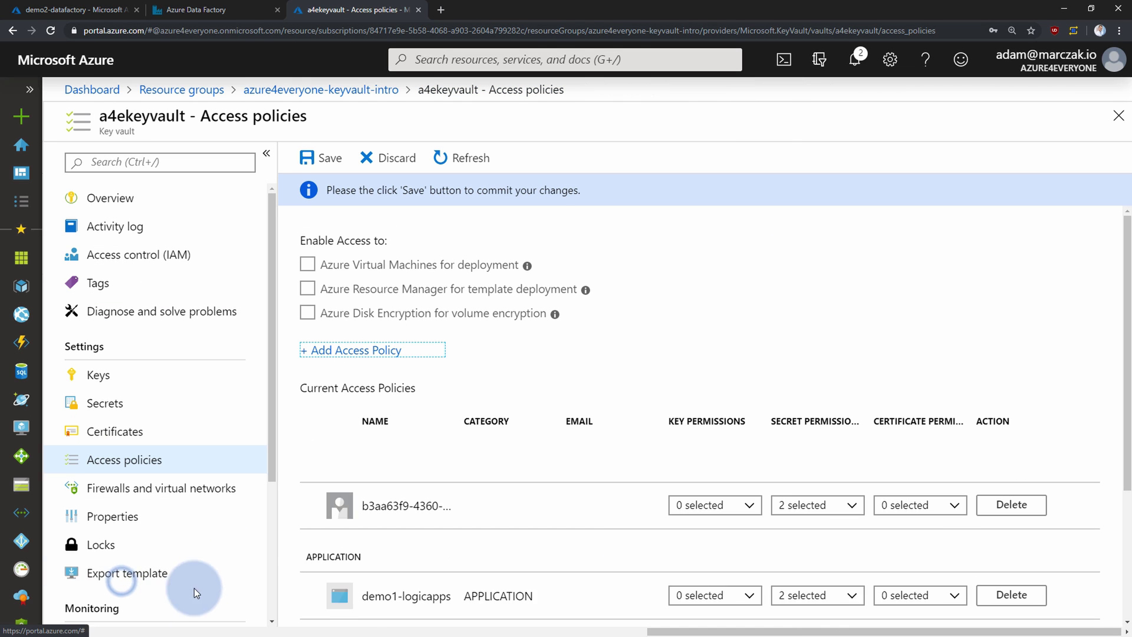
pyautogui.click(324, 160)
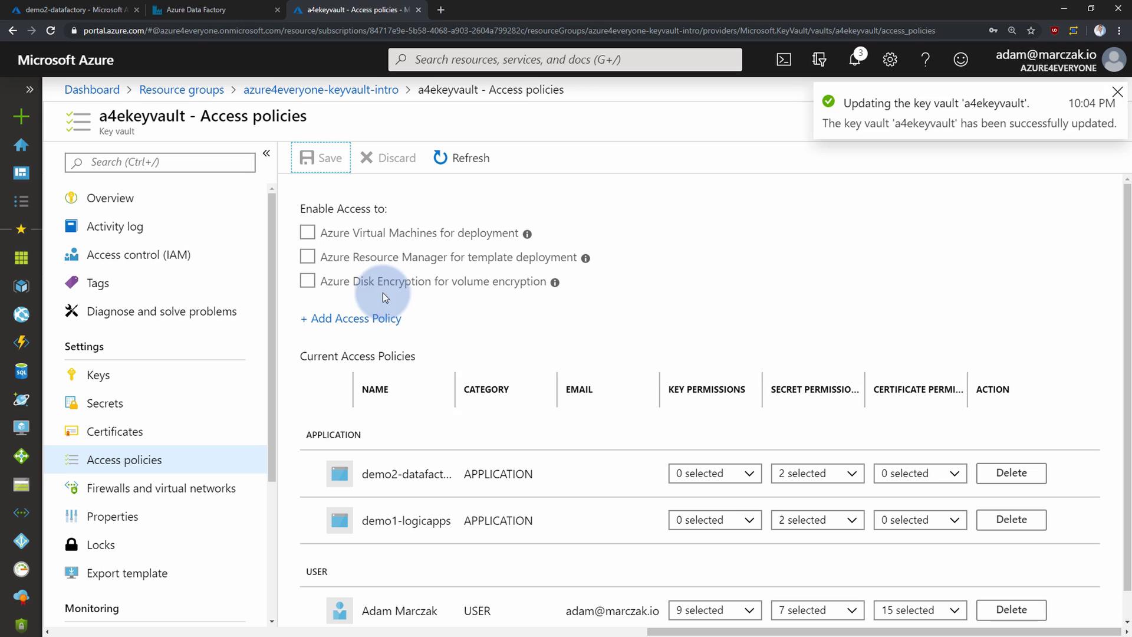
pyautogui.click(172, 11)
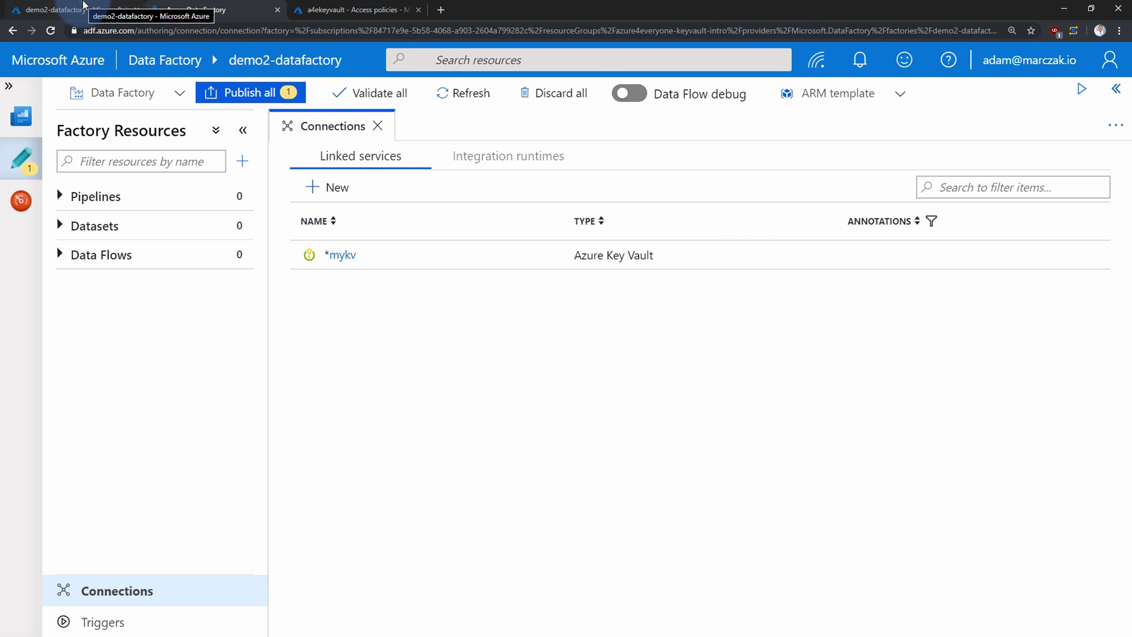
# Copy key1's connection string from the demokvstorage access keys
pyautogui.click(84, 6)
pyautogui.click(350, 205)
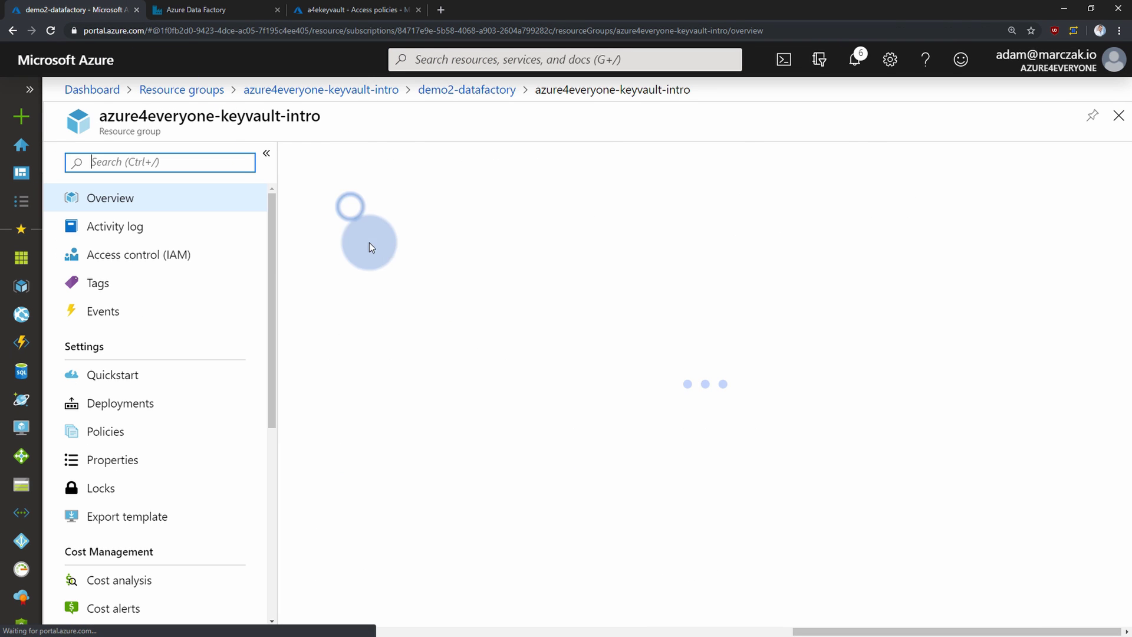
pyautogui.click(388, 488)
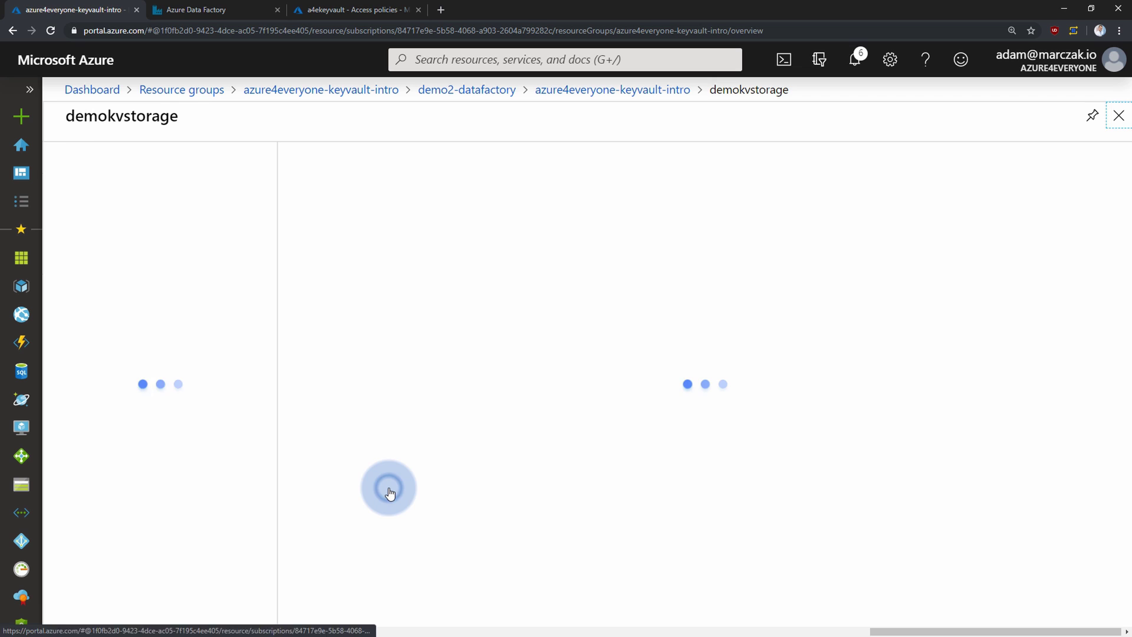
pyautogui.scroll(-2, 171, 429)
pyautogui.click(133, 402)
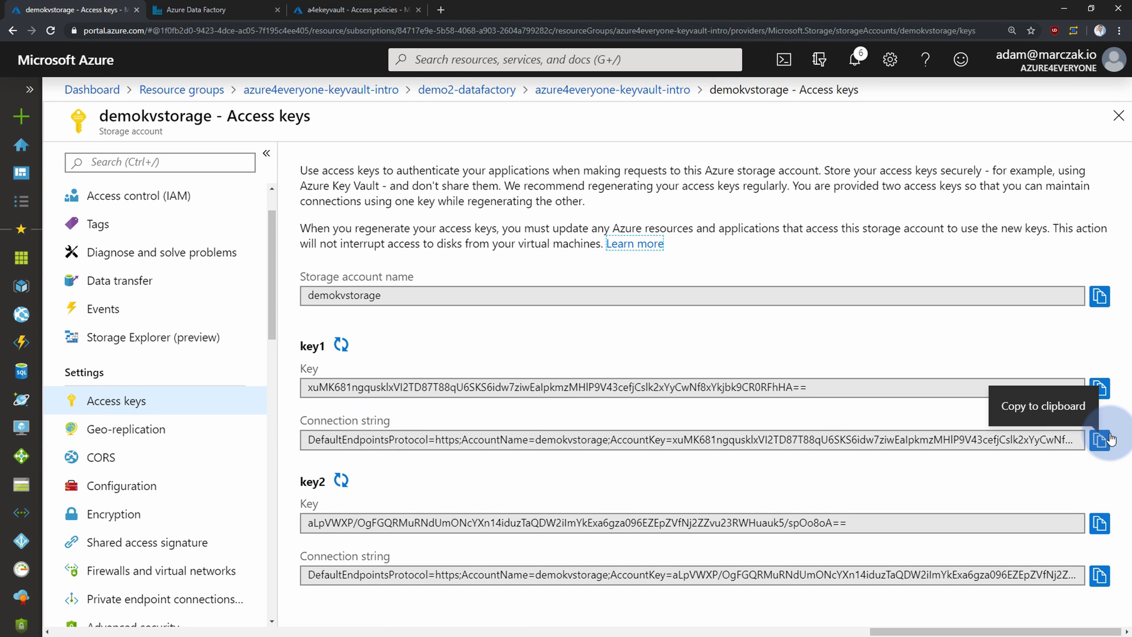
pyautogui.click(1111, 439)
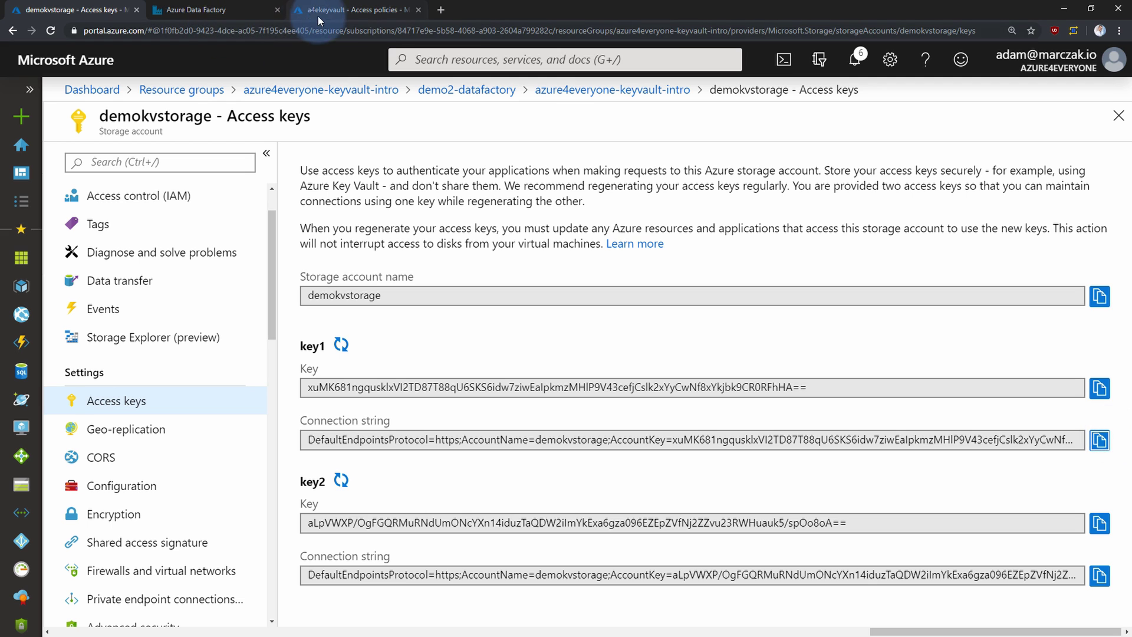
# Create an a4ekeyvault secret named 'storage' holding the pasted connection string
pyautogui.click(332, 13)
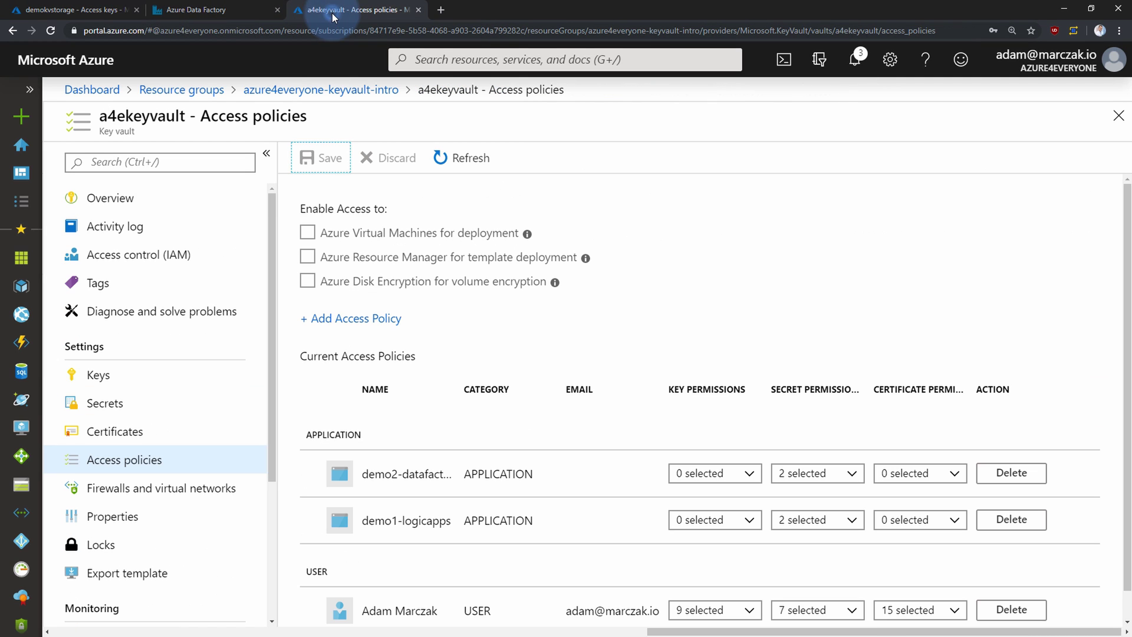
pyautogui.click(137, 404)
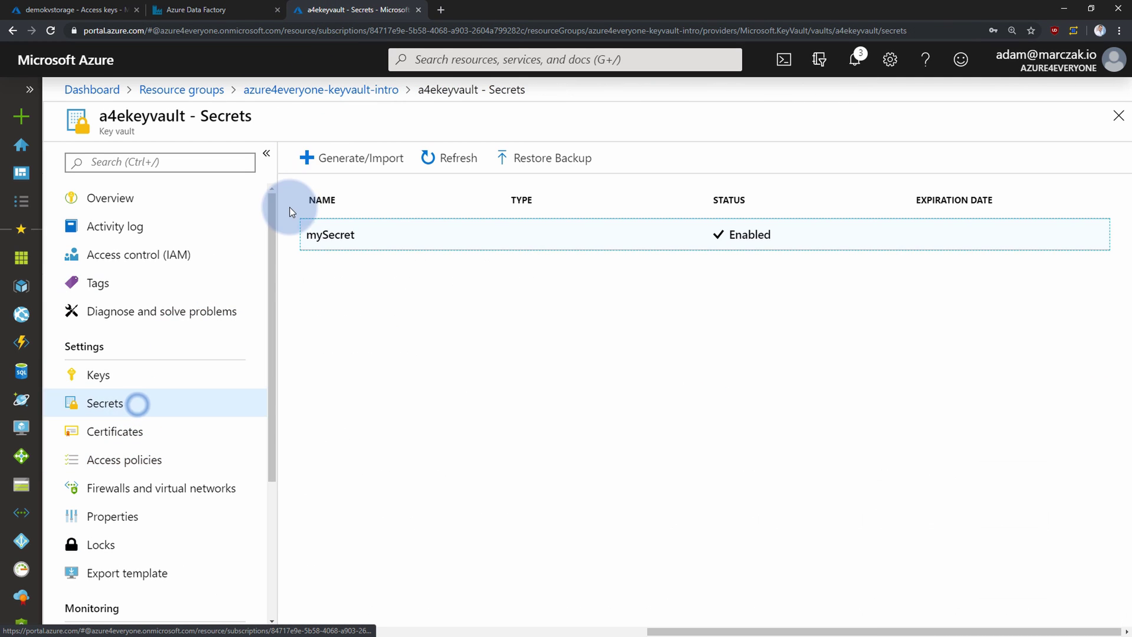
pyautogui.click(337, 158)
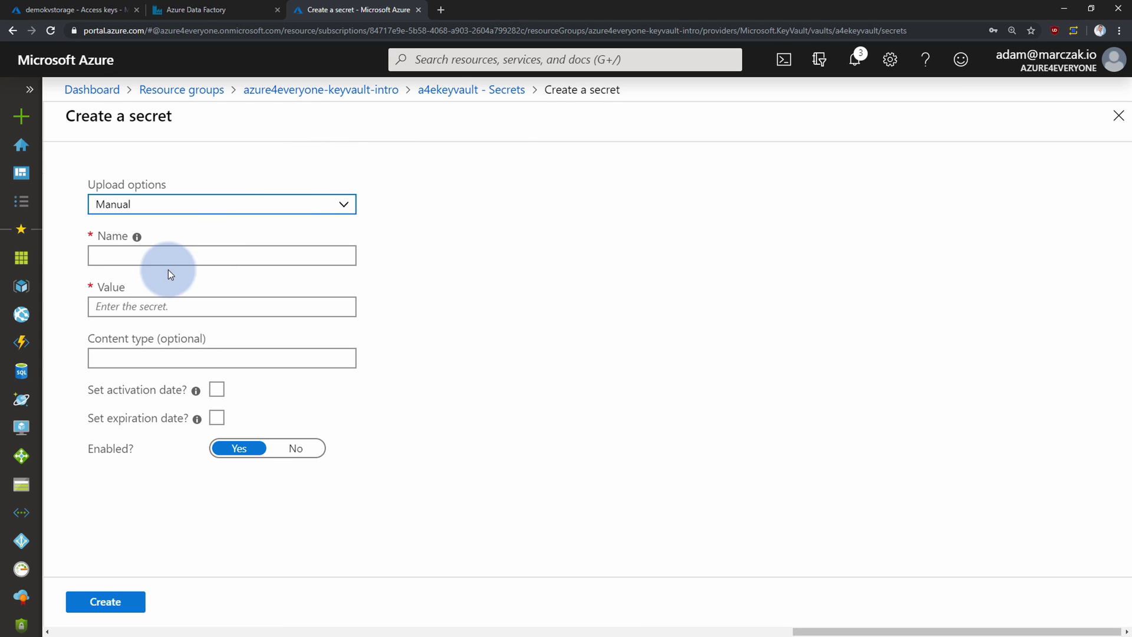
pyautogui.click(170, 252)
pyautogui.write('storage')
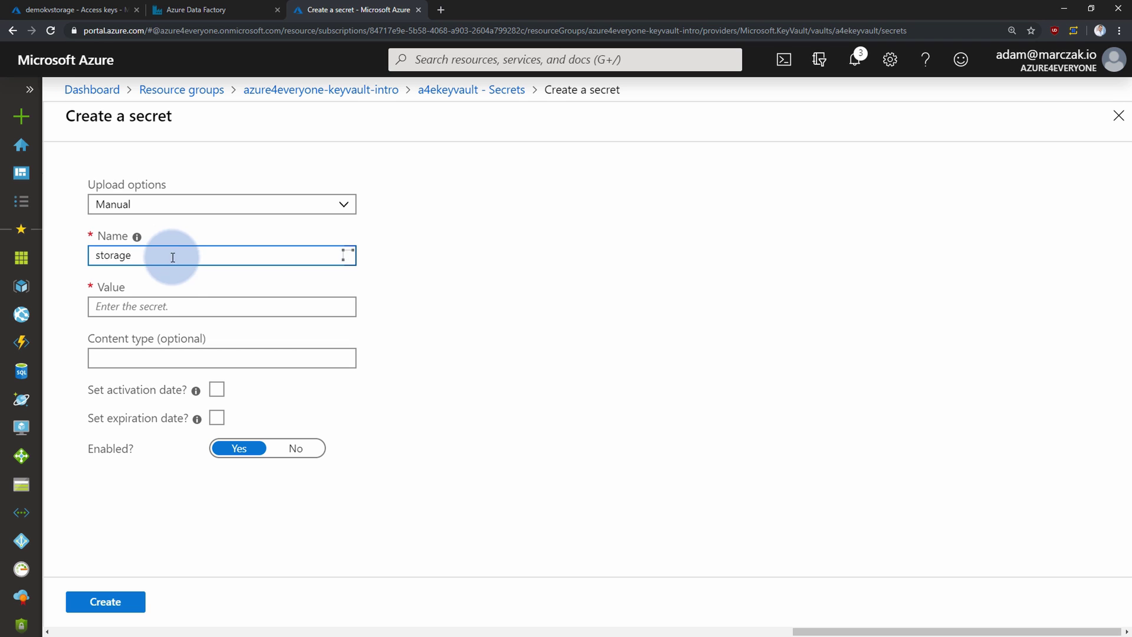
pyautogui.click(160, 305)
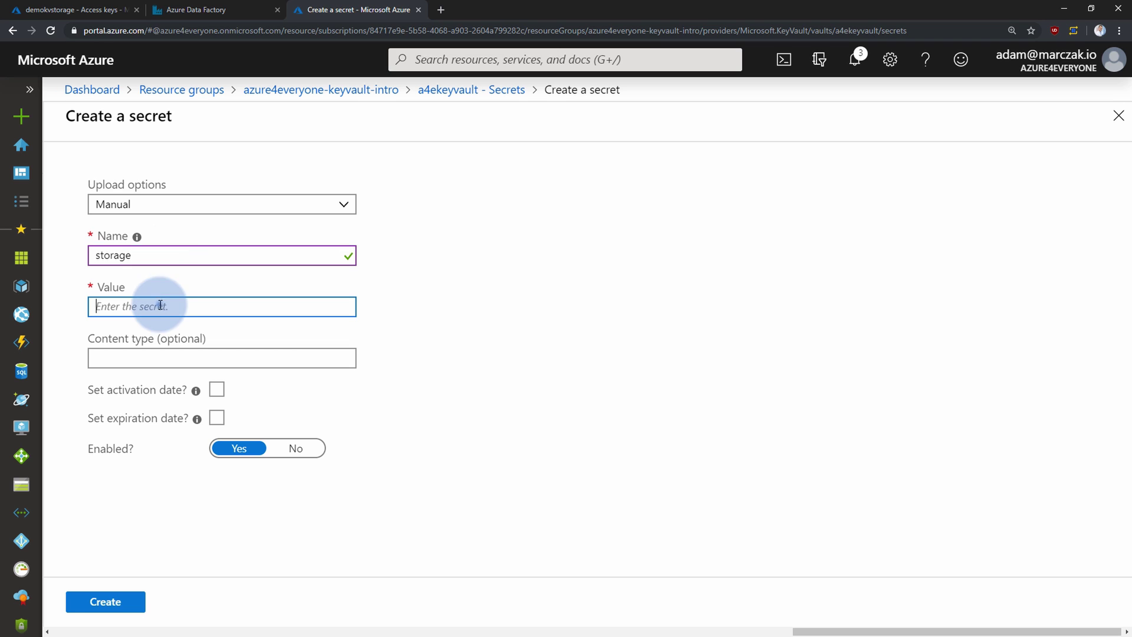
pyautogui.hotkey('ctrl', 'v')
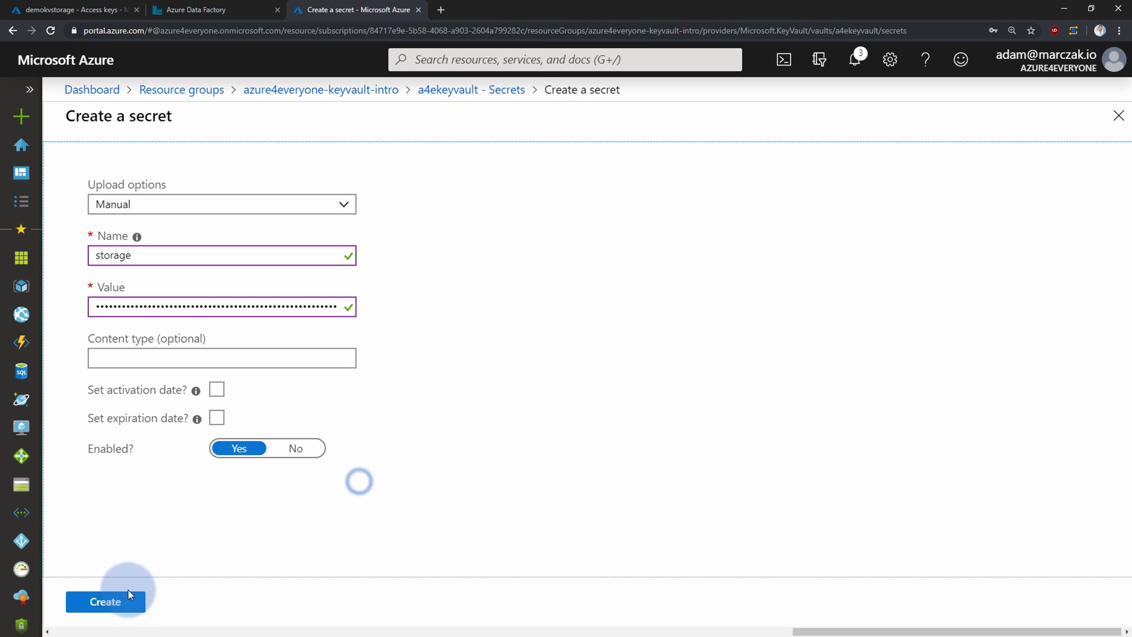
pyautogui.click(127, 598)
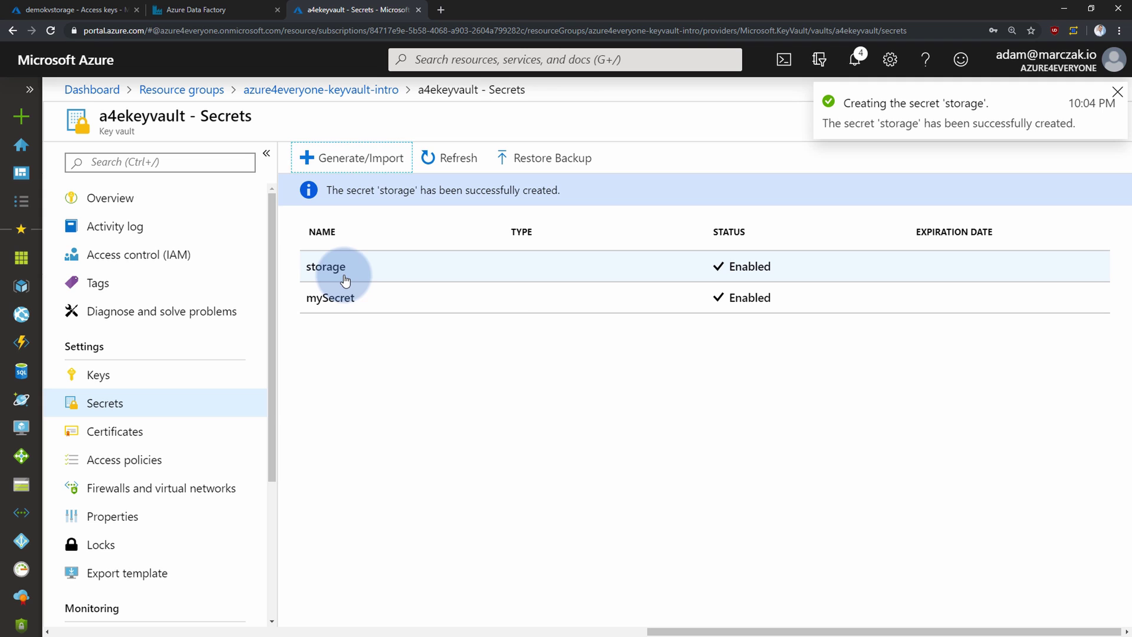
# Open the storage secret's current version and reveal its stored value
pyautogui.click(328, 268)
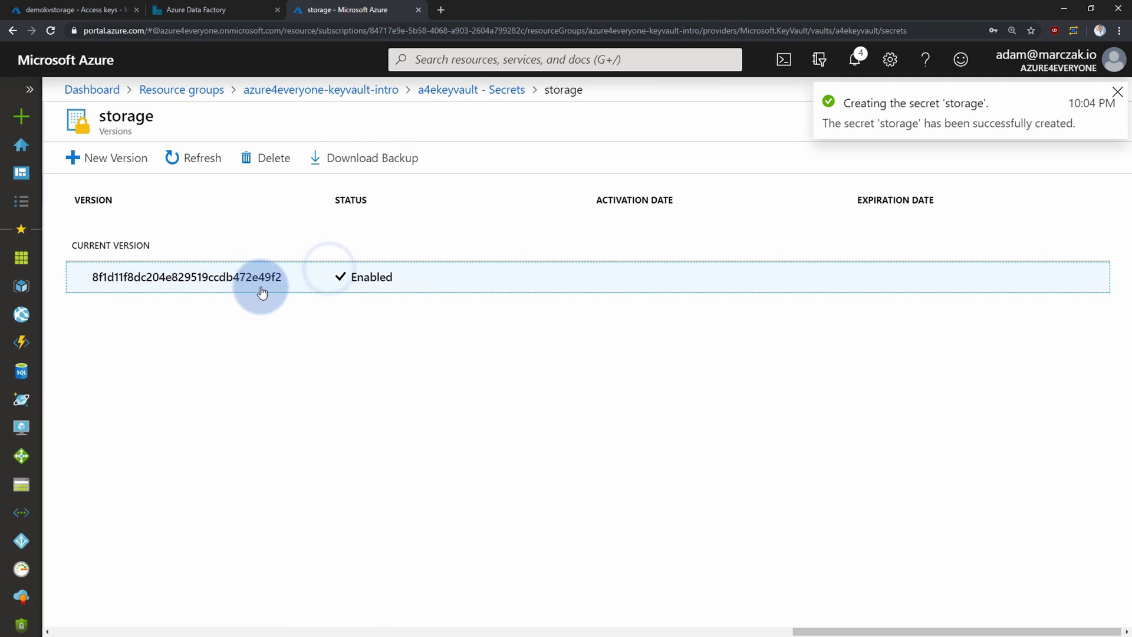
pyautogui.click(239, 283)
pyautogui.scroll(-2, 357, 477)
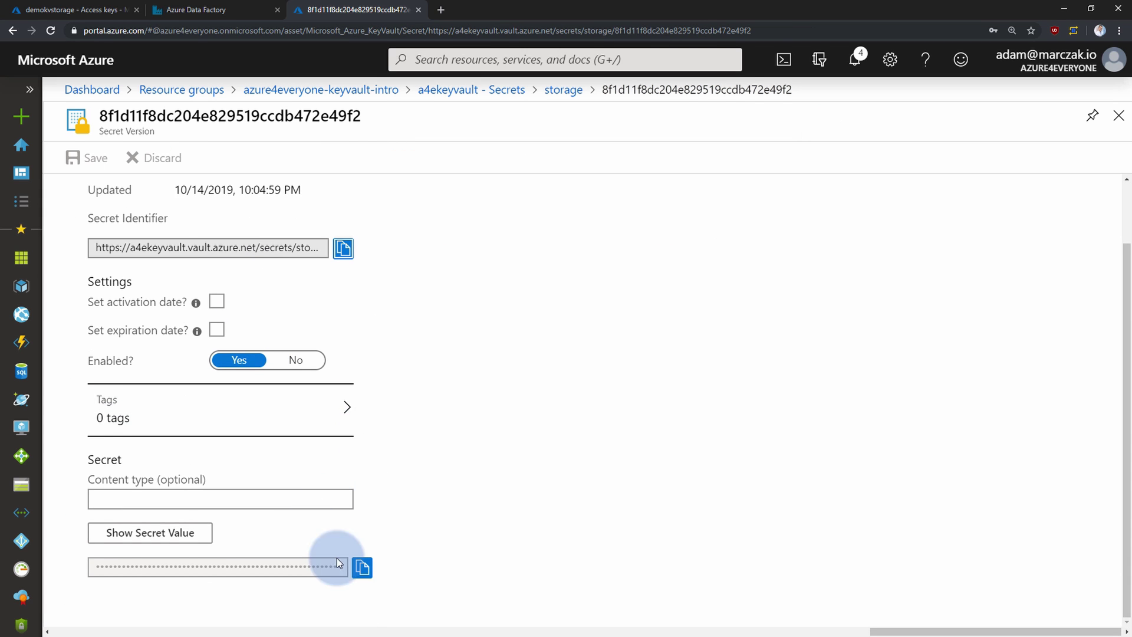
pyautogui.click(153, 533)
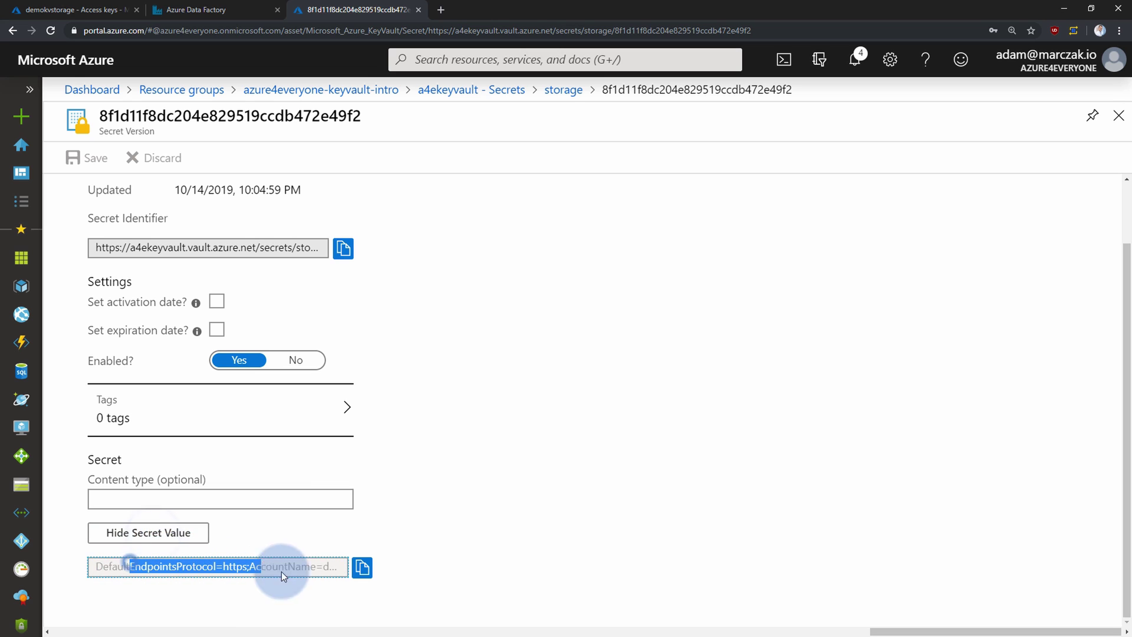
pyautogui.moveTo(122, 570); pyautogui.dragTo(310, 571)
pyautogui.click(309, 571)
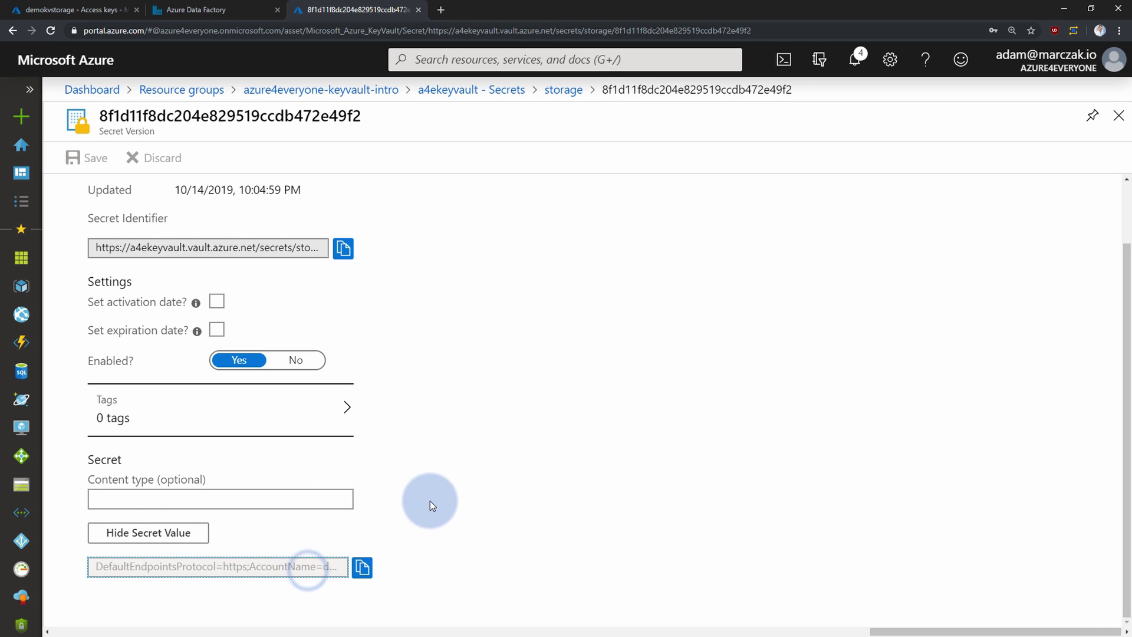
# Create Blob Storage linked service AzureBlobStorage1 from mykv secret 'storage', testing the connection first
pyautogui.click(213, 10)
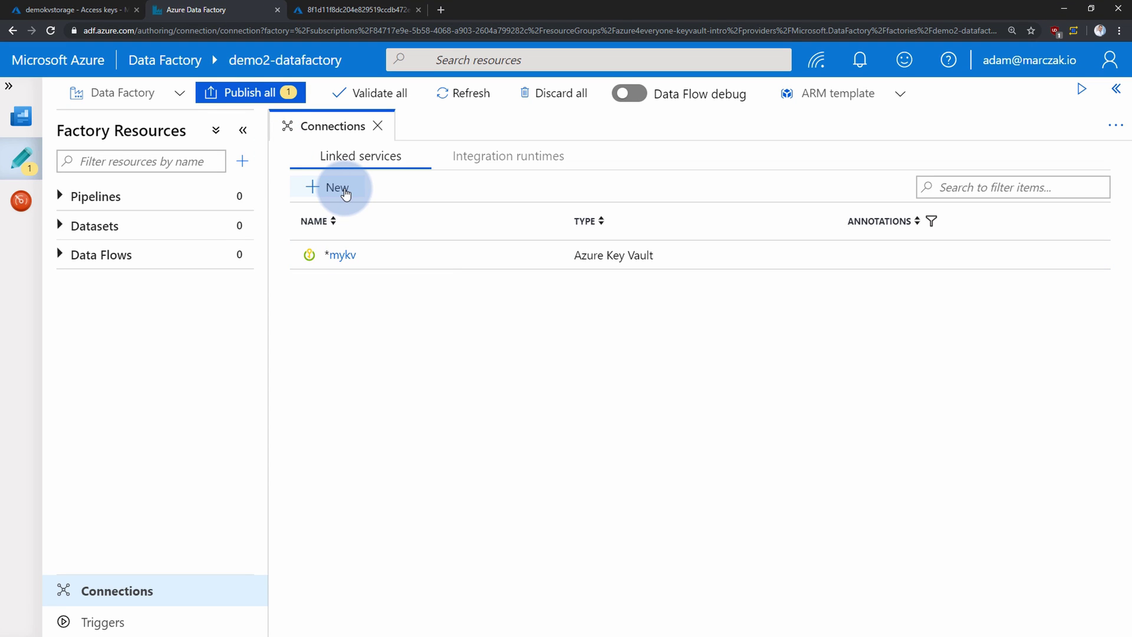
pyautogui.click(345, 194)
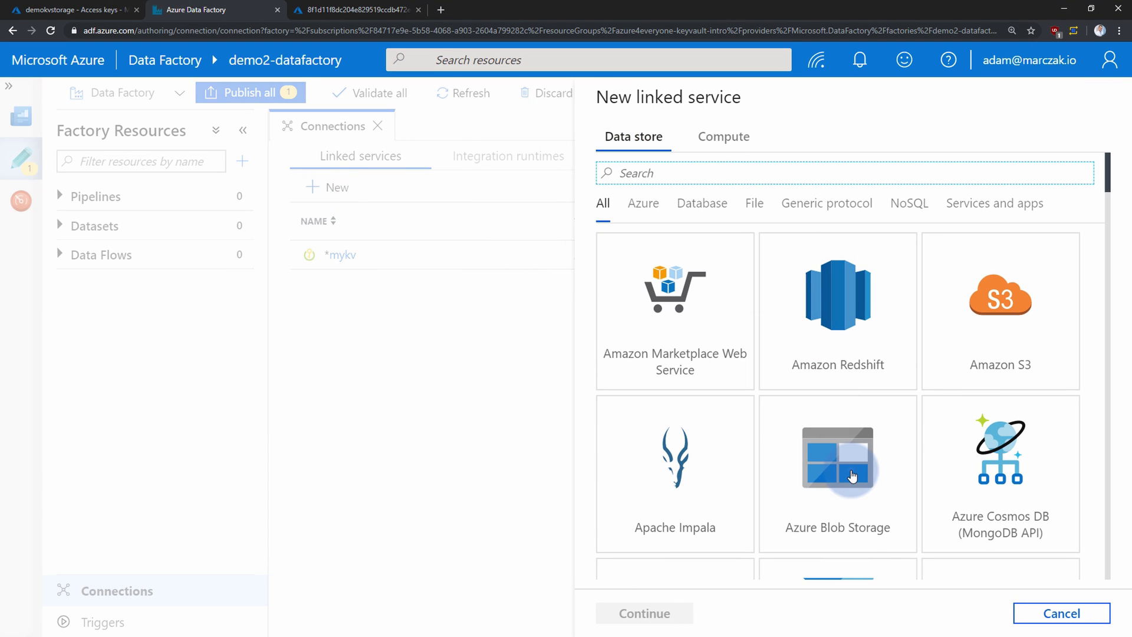
pyautogui.click(646, 613)
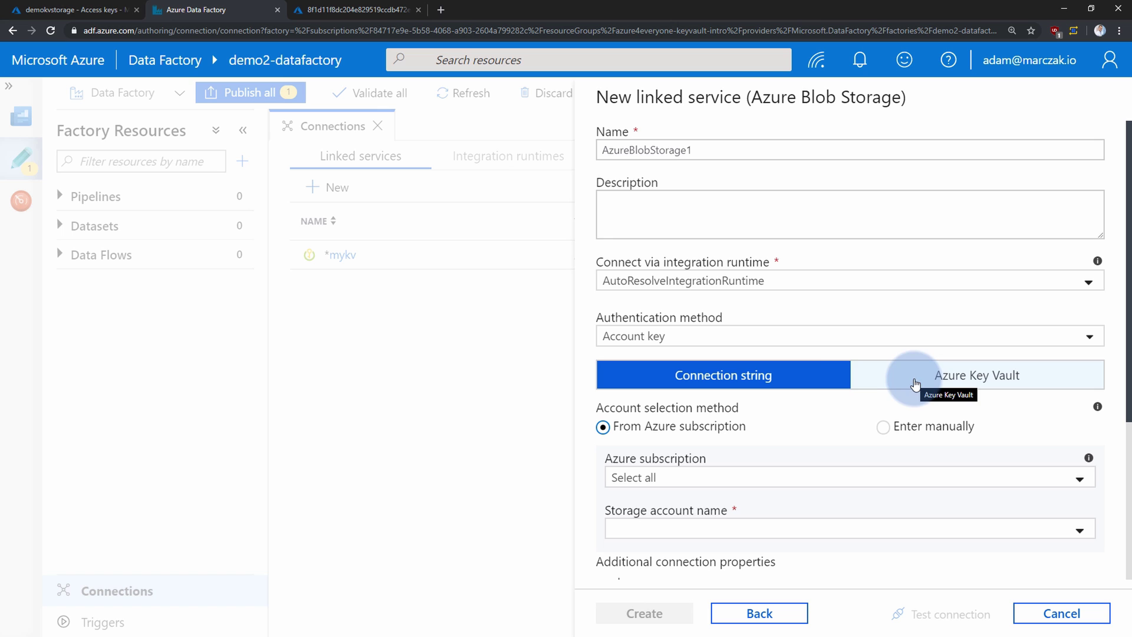
pyautogui.click(922, 386)
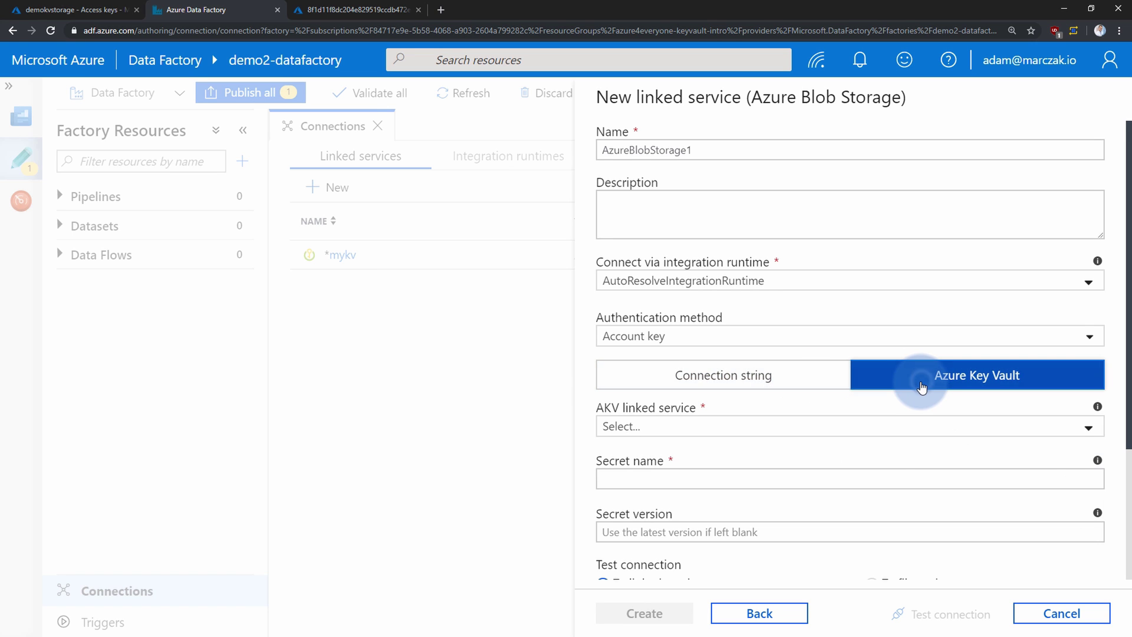
pyautogui.scroll(-3, 914, 371)
pyautogui.click(874, 321)
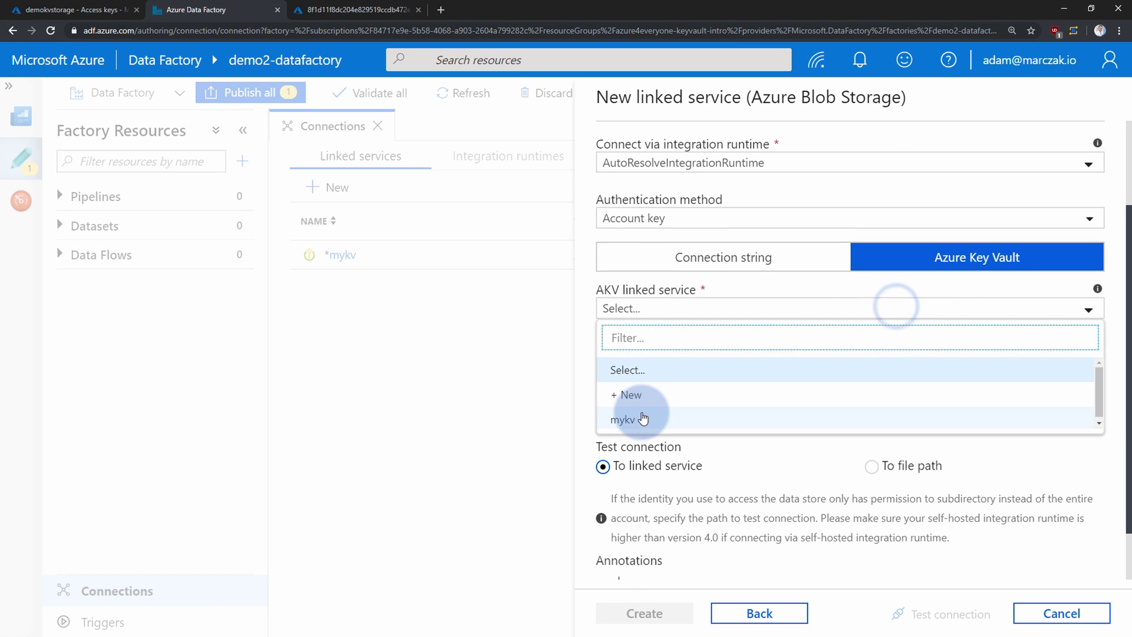
pyautogui.click(641, 419)
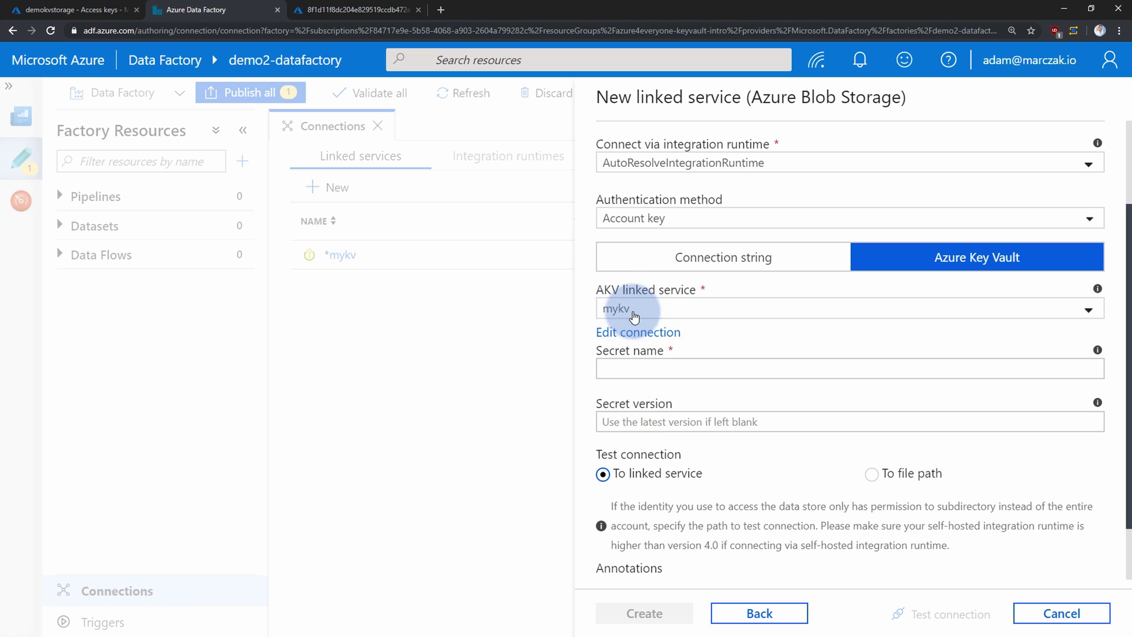
pyautogui.click(665, 366)
pyautogui.write('storage')
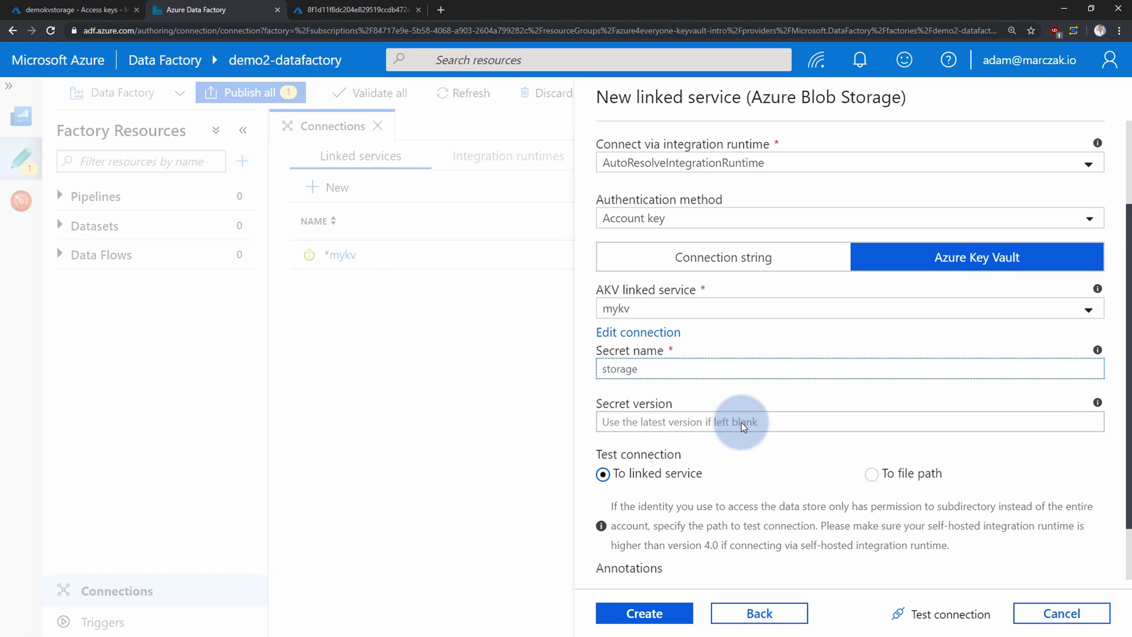
pyautogui.scroll(-1, 853, 492)
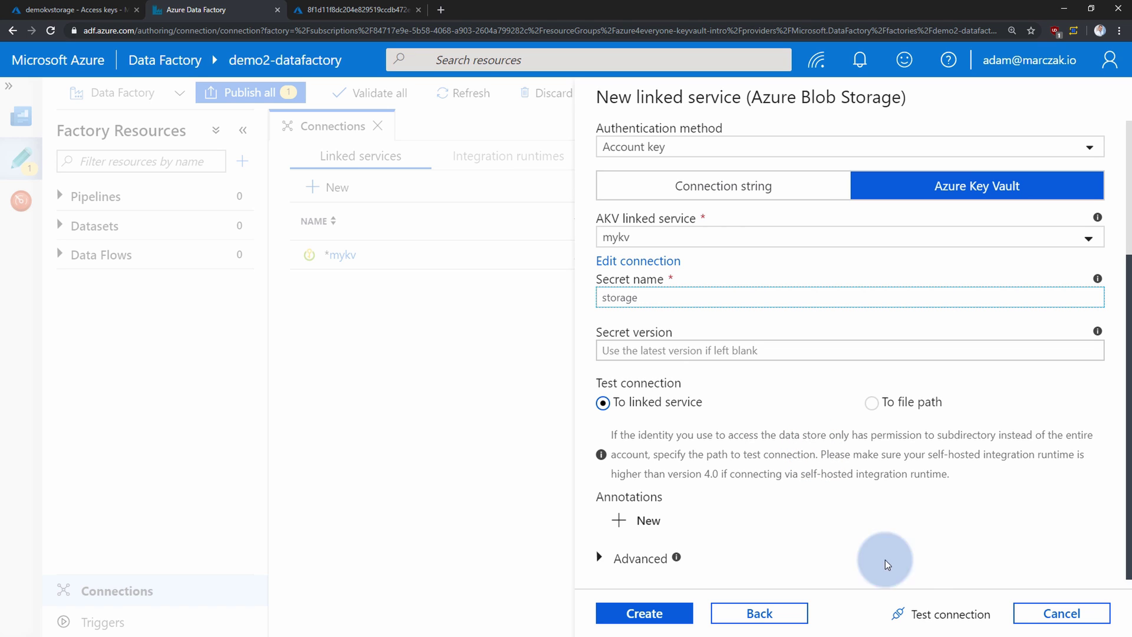
pyautogui.click(915, 614)
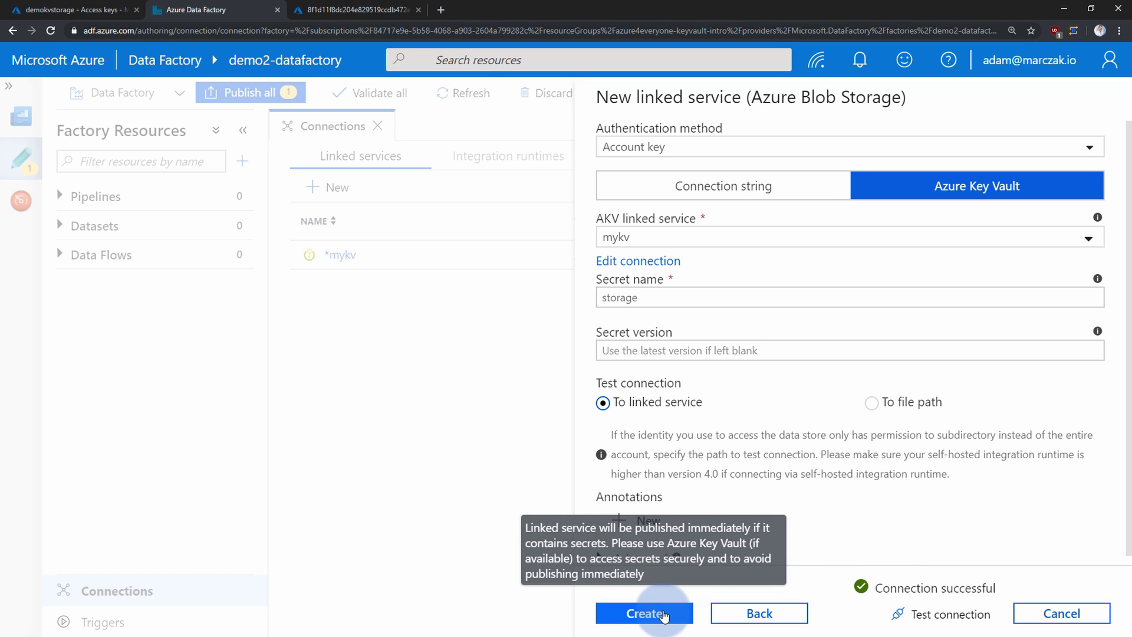
pyautogui.click(644, 612)
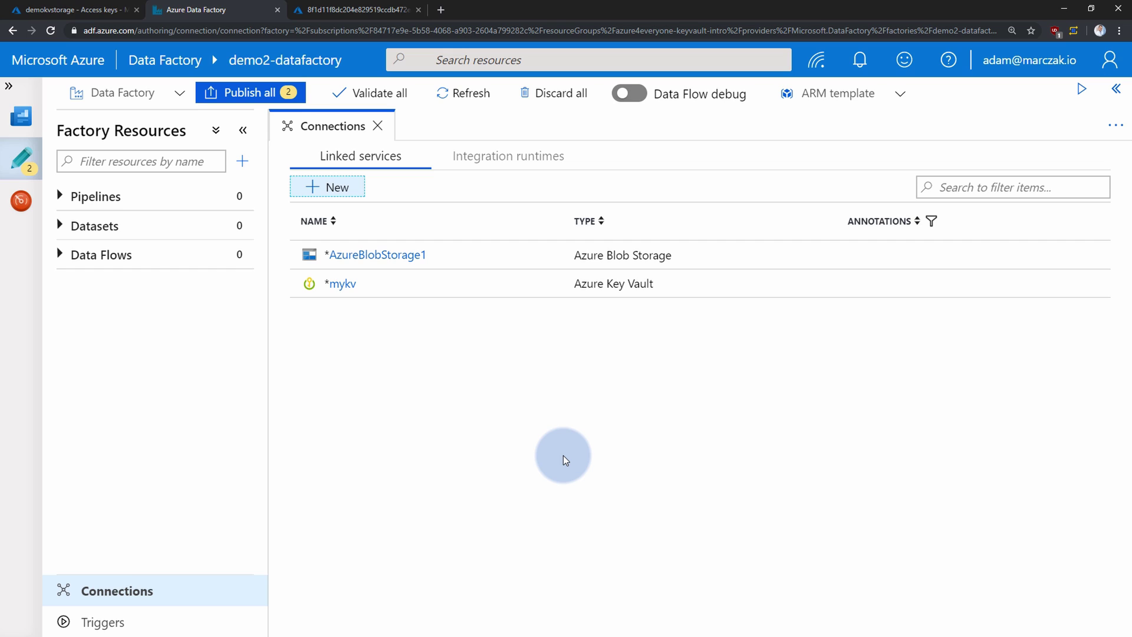
pyautogui.press('Tab')
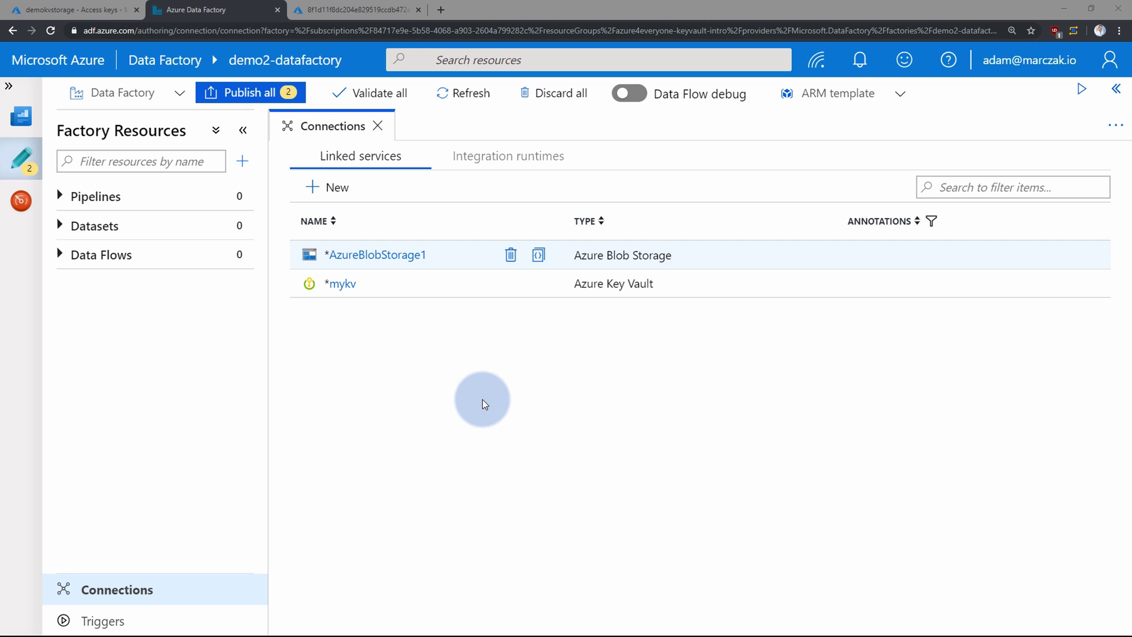
# Regenerate key1 of the demokvstorage storage account
pyautogui.click(67, 10)
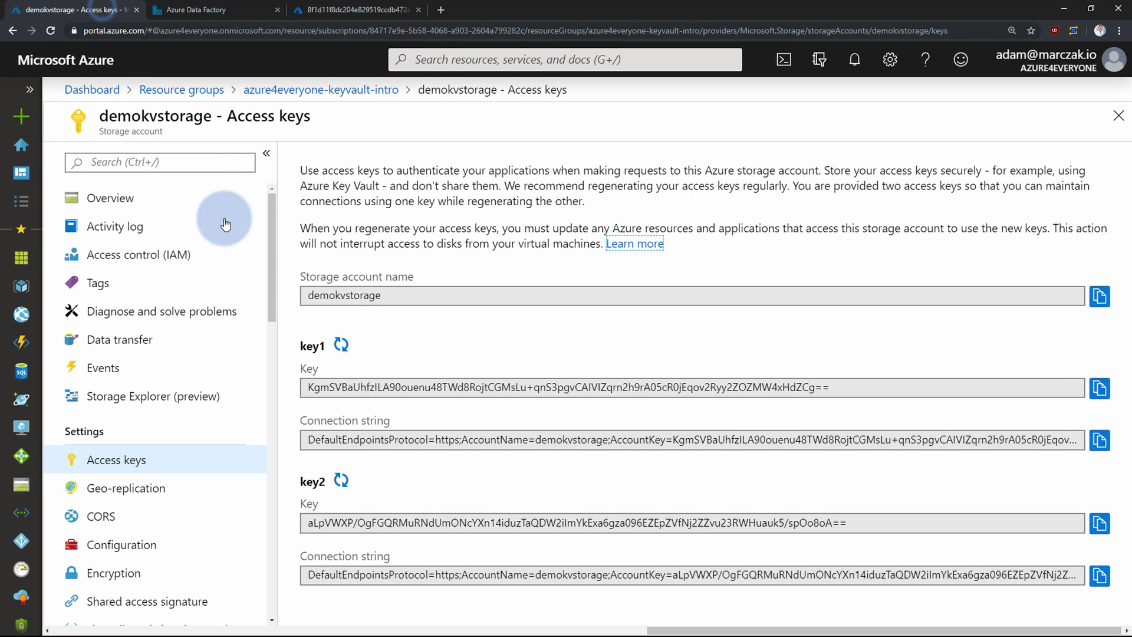
pyautogui.click(346, 345)
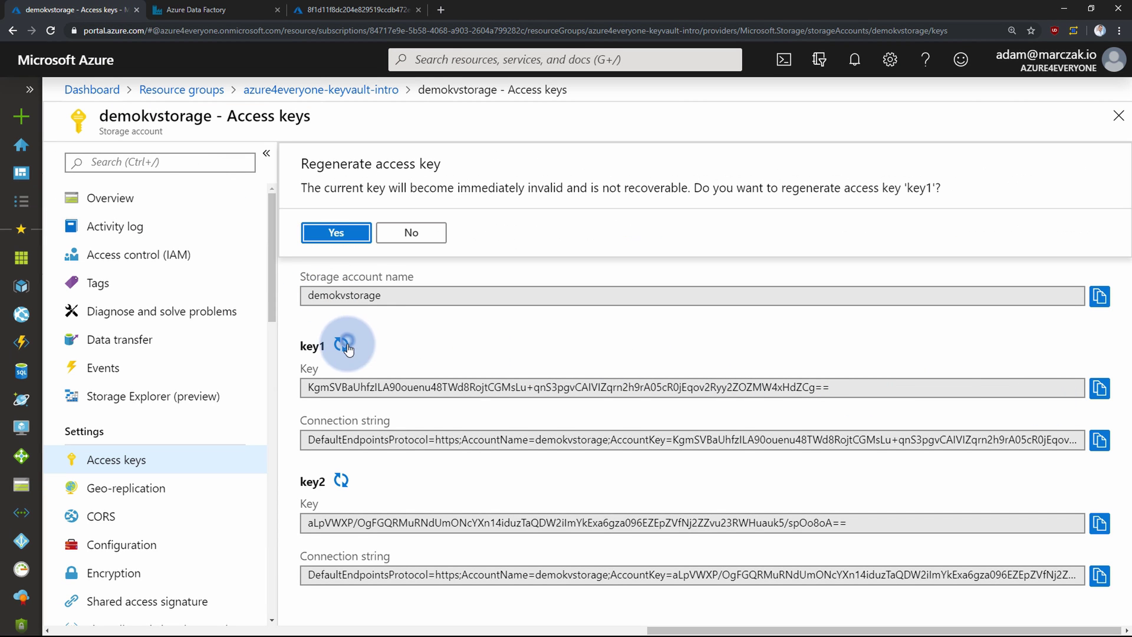
pyautogui.click(336, 233)
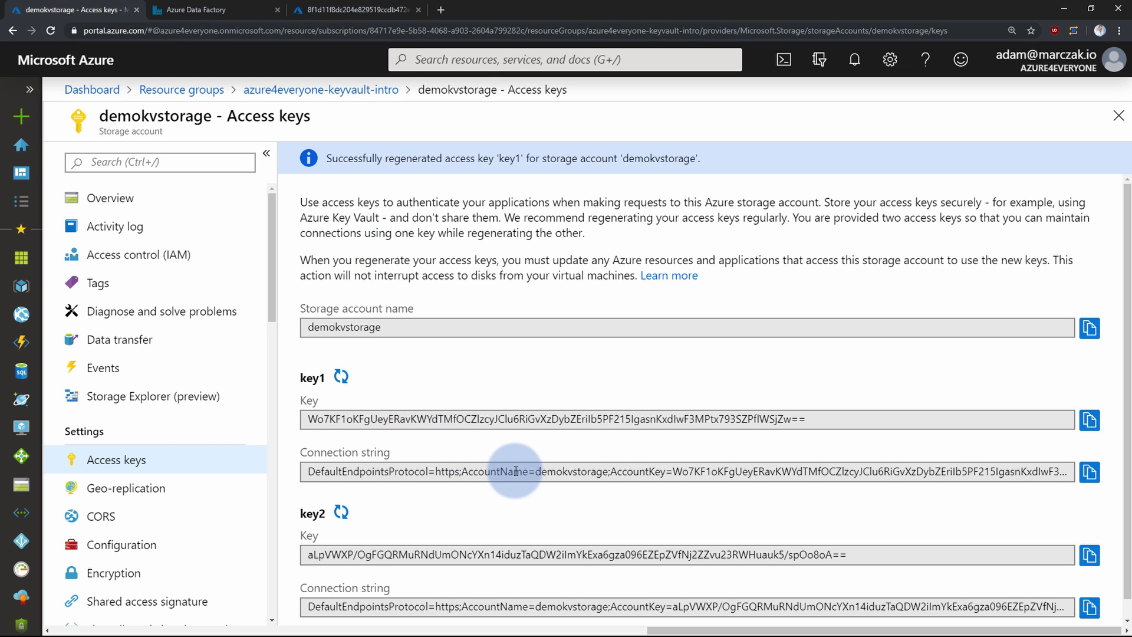
# Retest AzureBlobStorage1's connection, which now fails with the stale secret
pyautogui.click(240, 9)
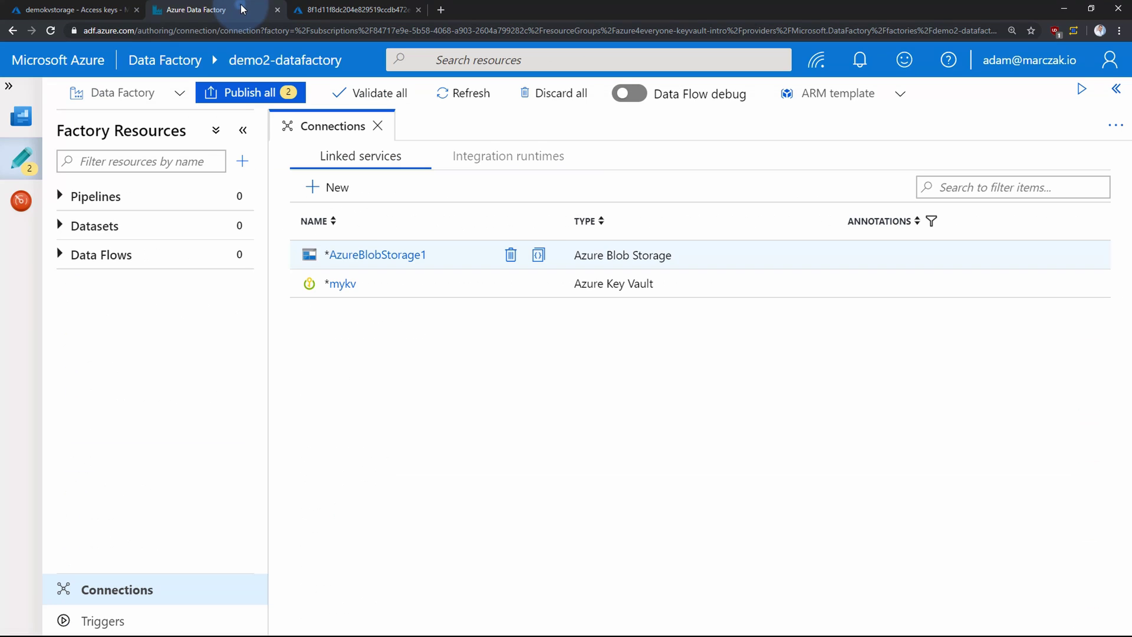
pyautogui.click(375, 254)
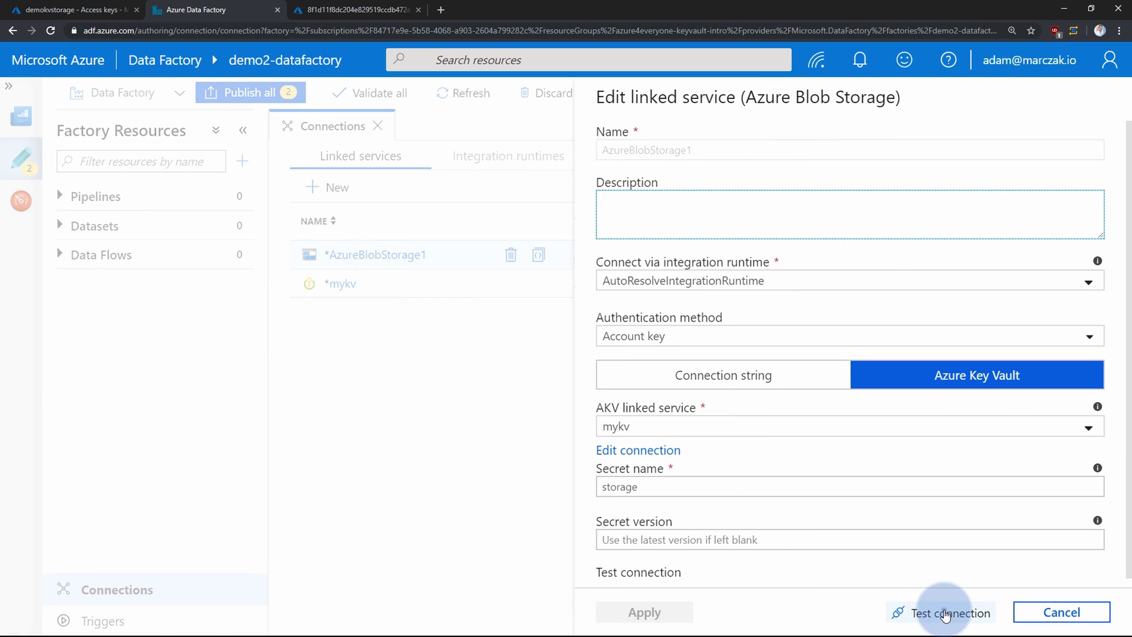
pyautogui.click(941, 612)
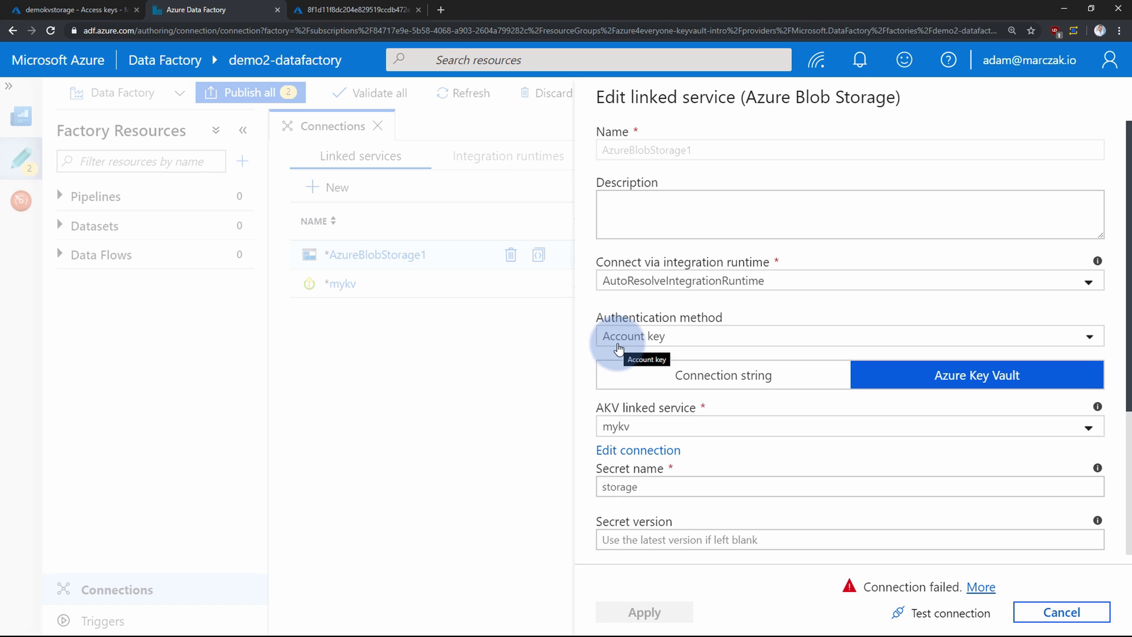
# Save key1's new connection string as a new version of the storage secret
pyautogui.click(53, 12)
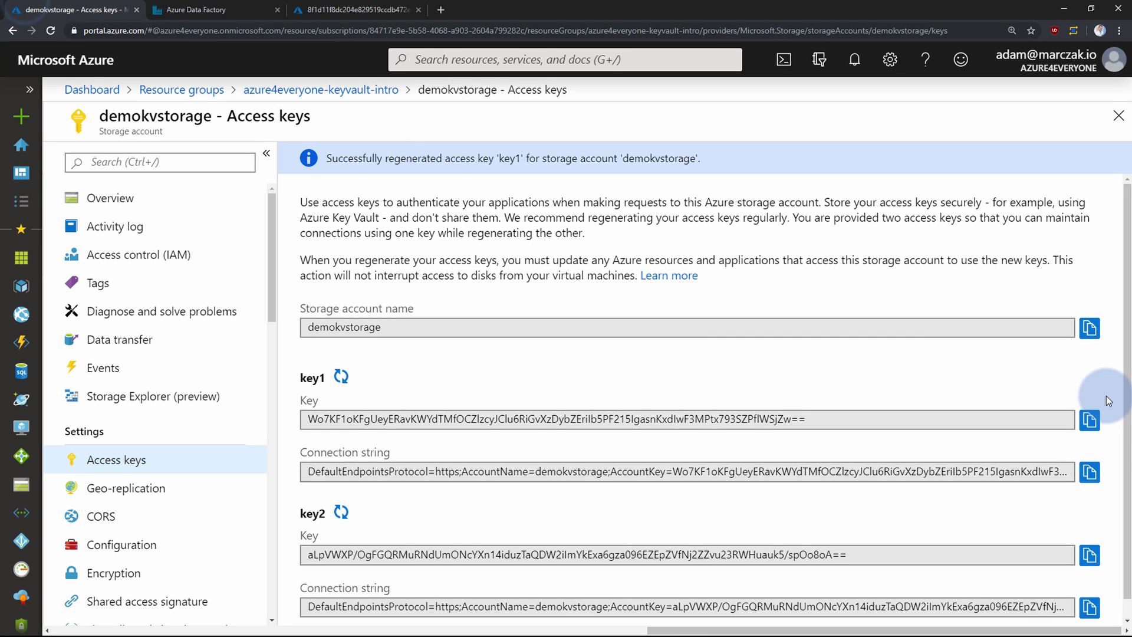
pyautogui.click(1089, 471)
pyautogui.click(356, 8)
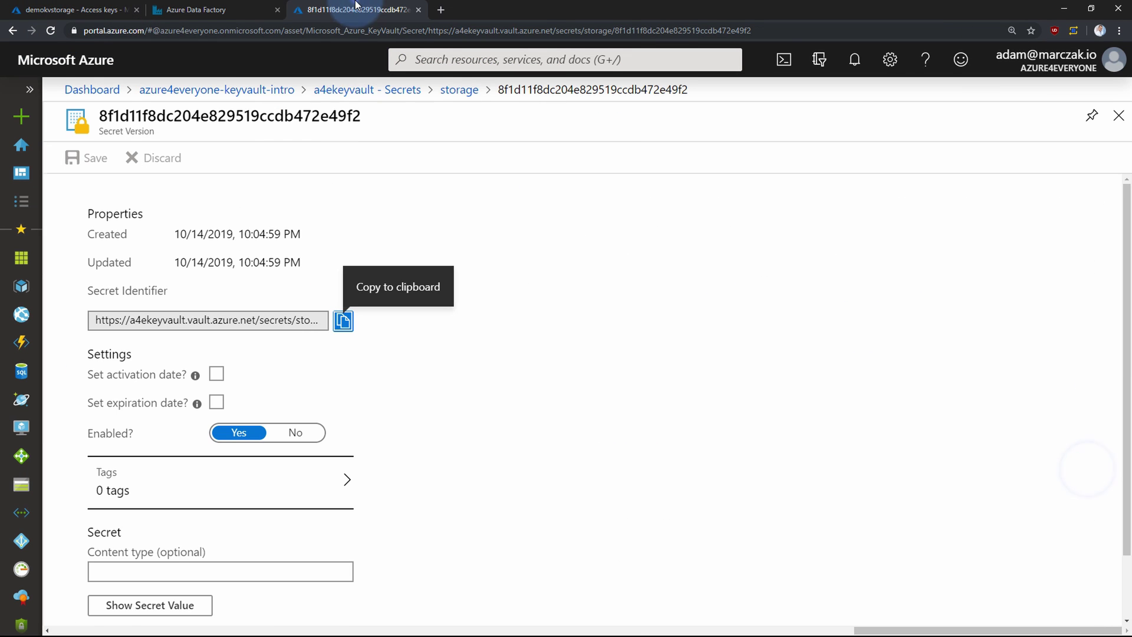
pyautogui.click(458, 93)
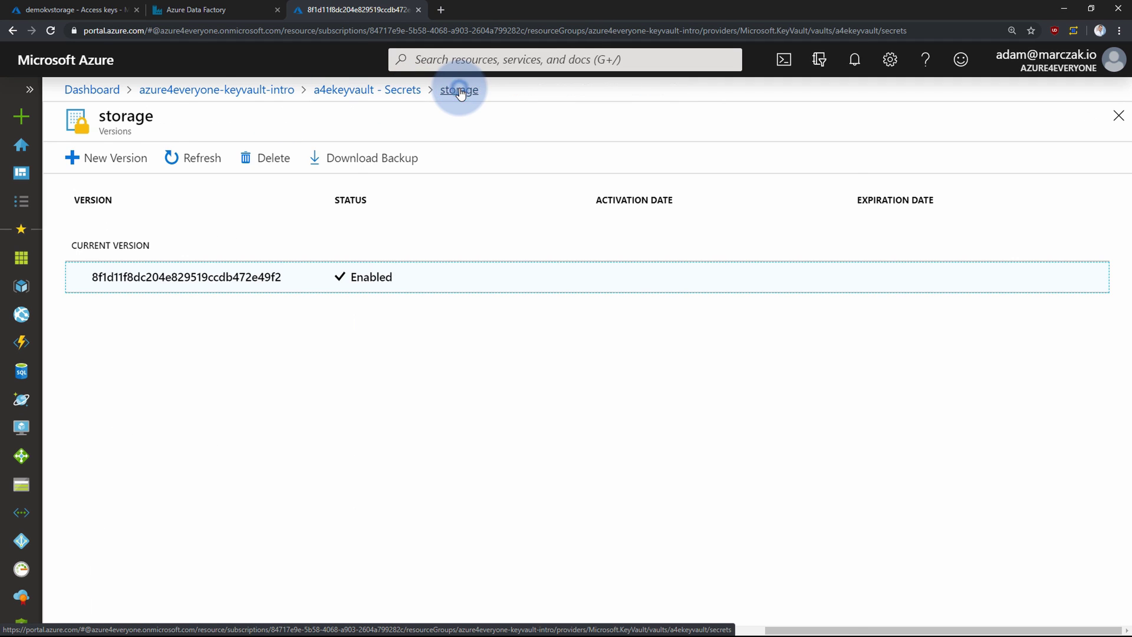
pyautogui.click(103, 156)
pyautogui.click(157, 306)
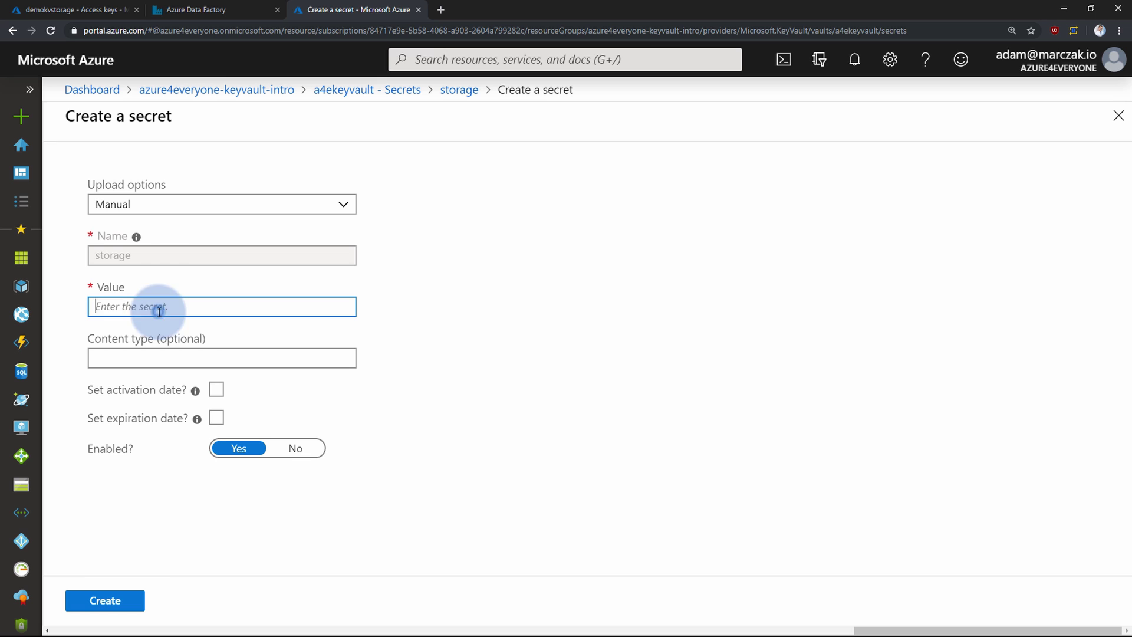
pyautogui.hotkey('ctrl', 'v')
pyautogui.click(128, 601)
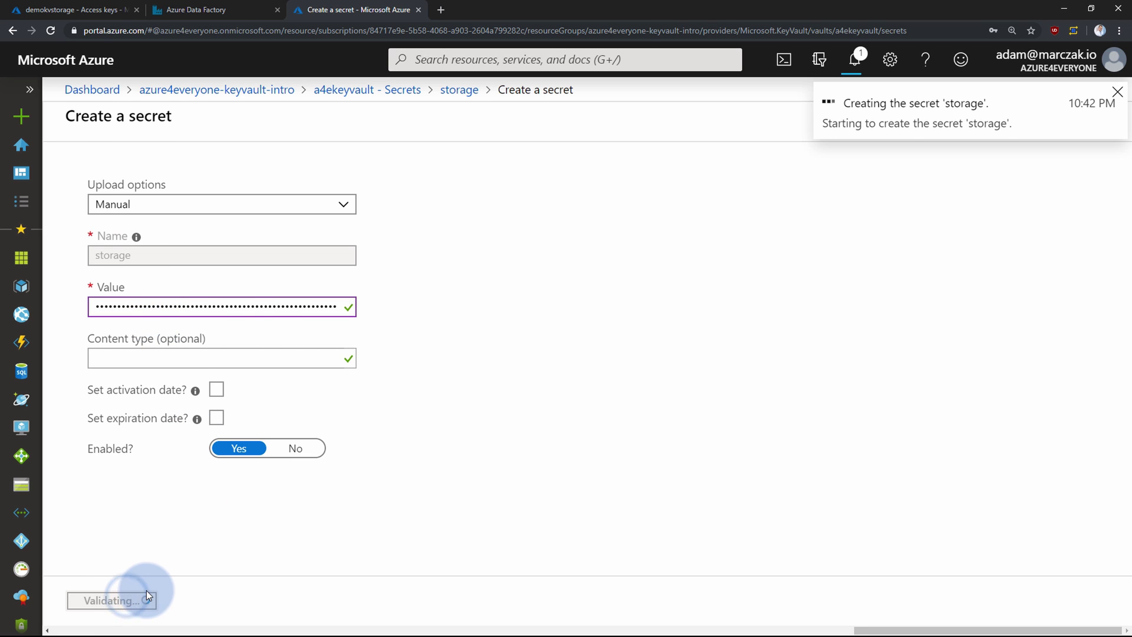
# Retest AzureBlobStorage1's connection, which now succeeds
pyautogui.click(234, 14)
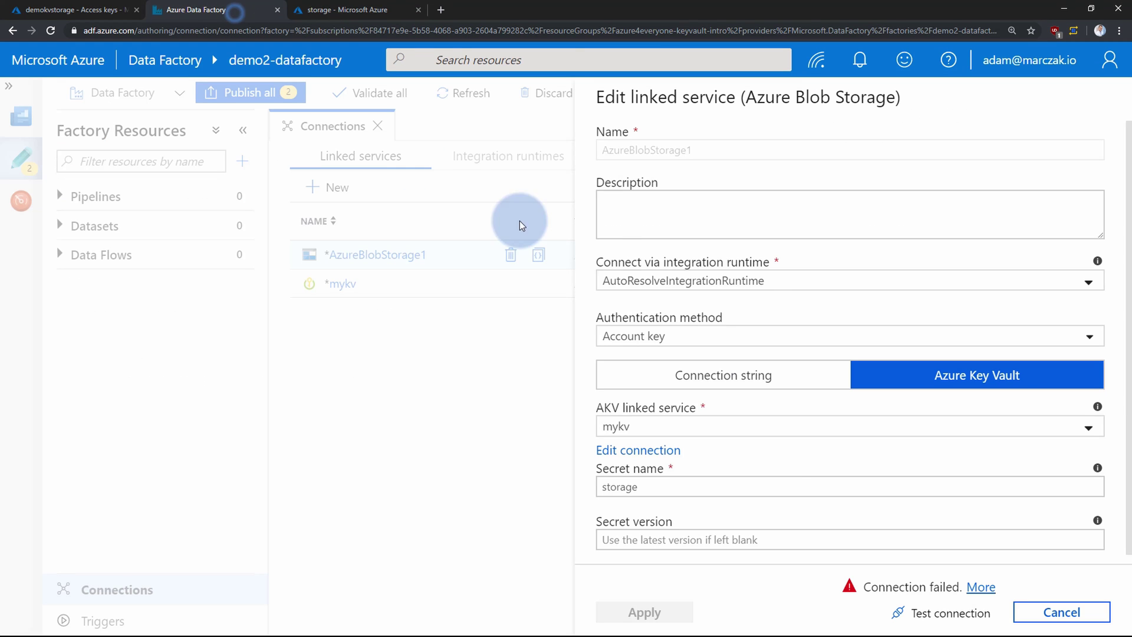
pyautogui.click(915, 612)
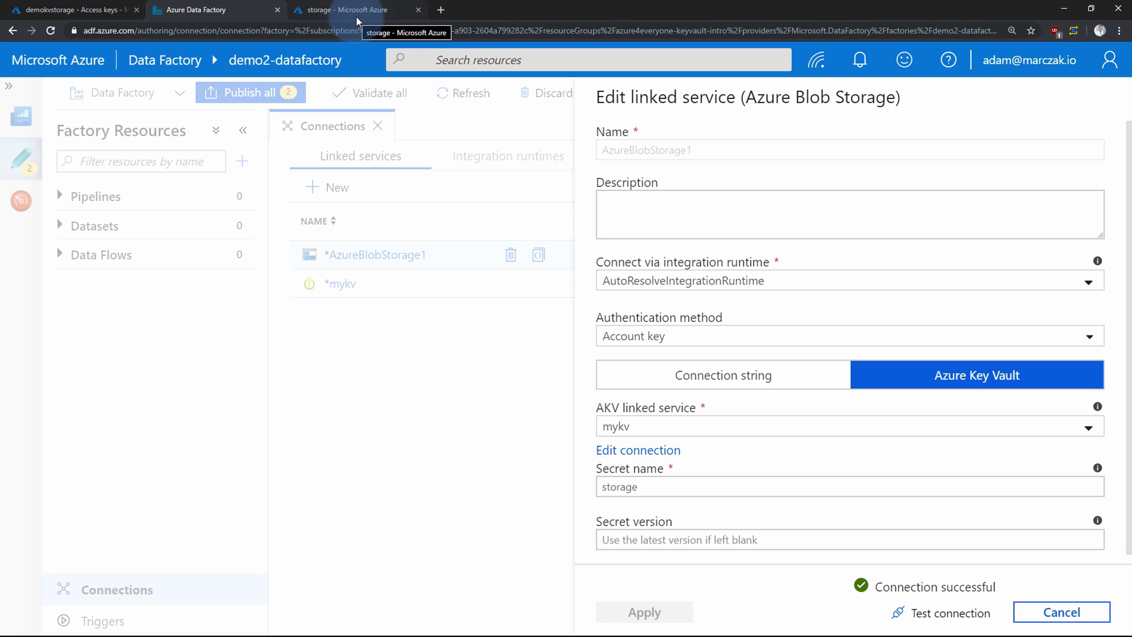
pyautogui.click(76, 9)
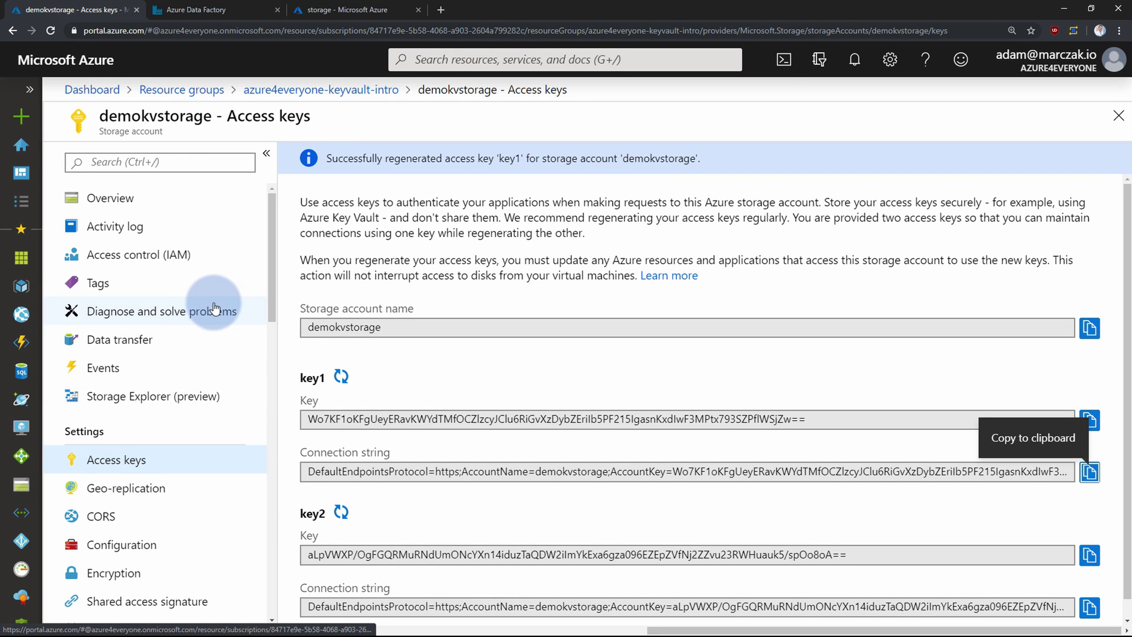
pyautogui.scroll(-1, 162, 396)
pyautogui.scroll(-3, 168, 324)
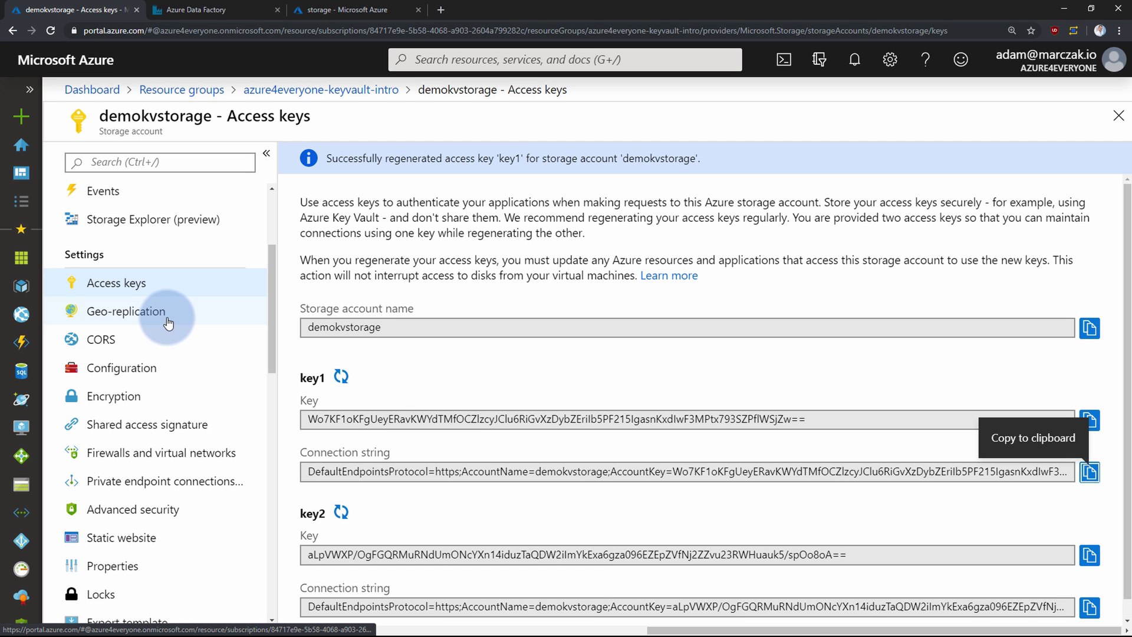
# Open the storage secret's versions, inspect the older one, and return to a4ekeyvault Secrets
pyautogui.click(298, 92)
pyautogui.click(367, 10)
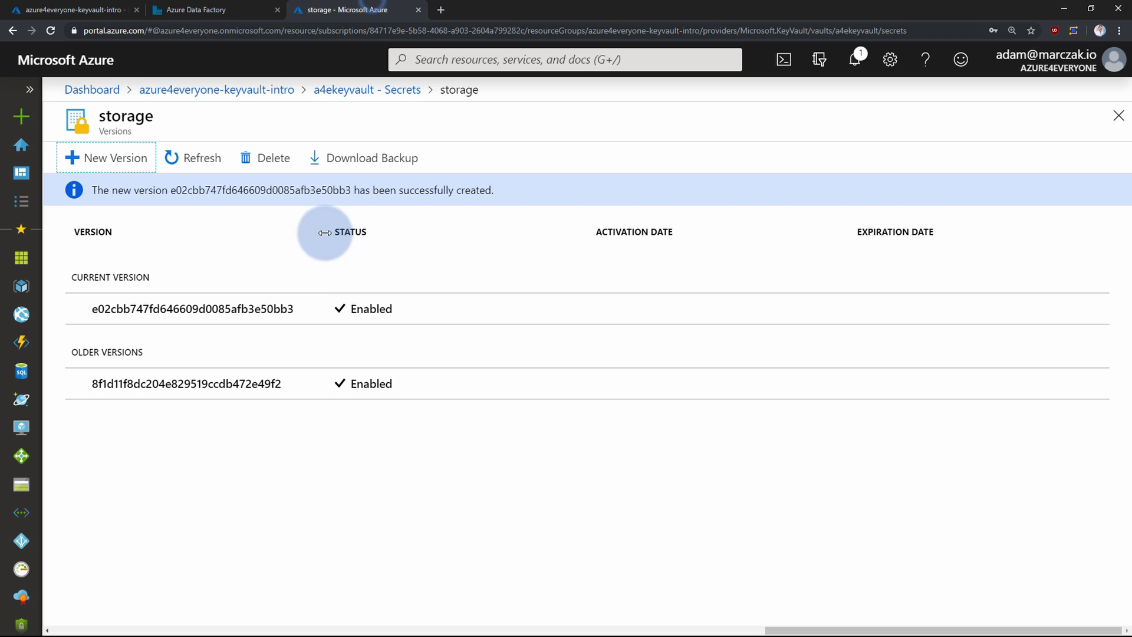
pyautogui.click(342, 89)
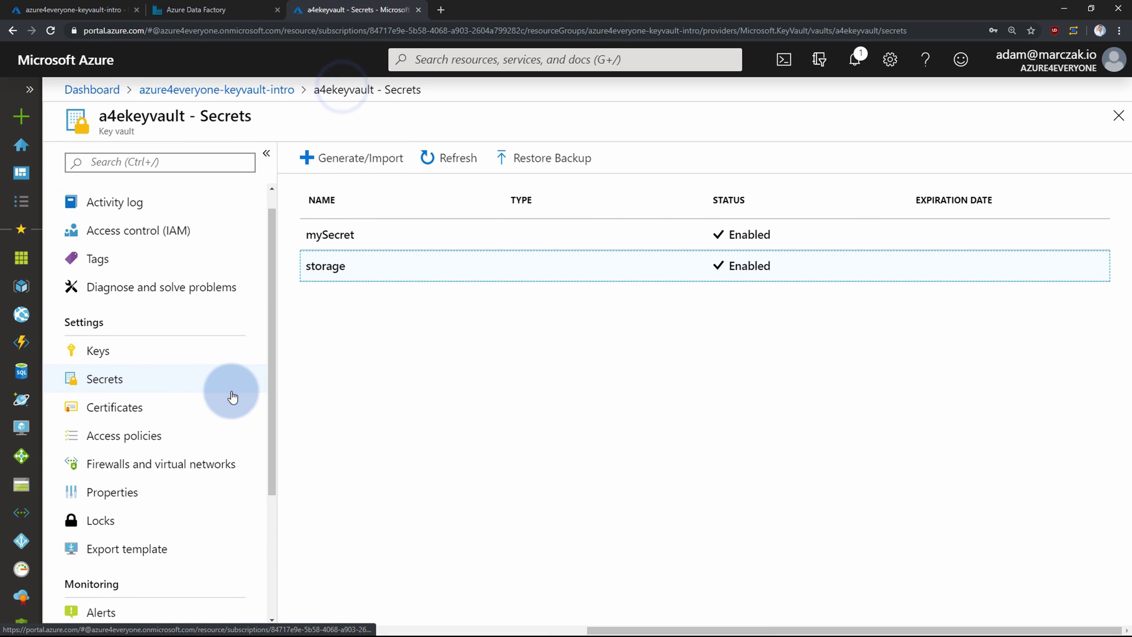
pyautogui.scroll(-1, 232, 396)
pyautogui.scroll(-1, 275, 270)
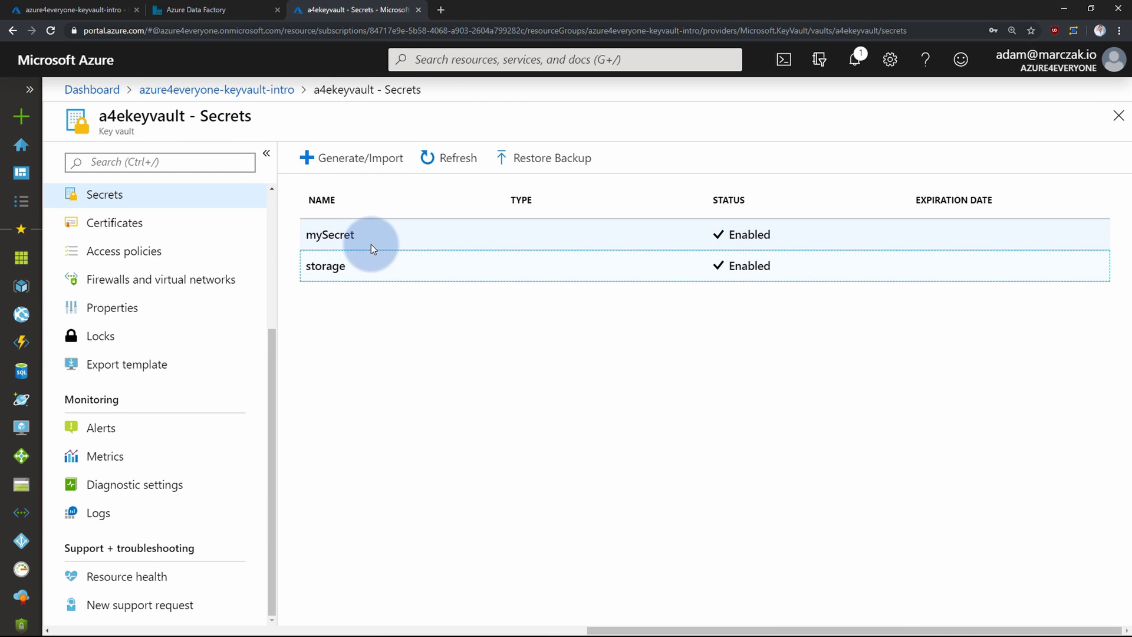
pyautogui.click(361, 263)
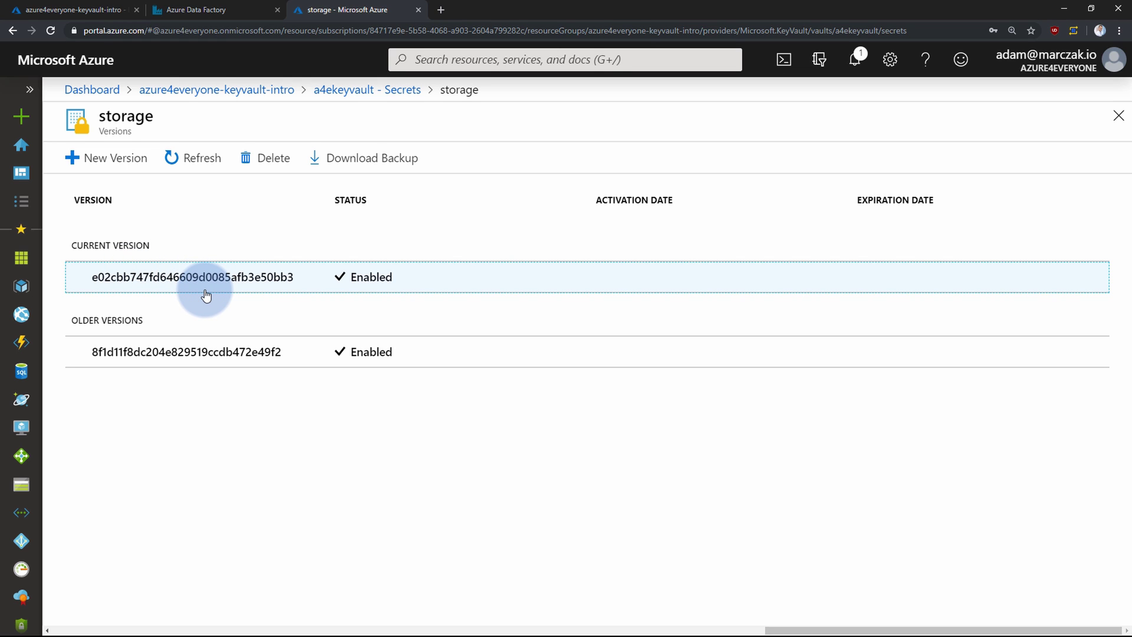
pyautogui.click(187, 347)
pyautogui.scroll(-1, 212, 495)
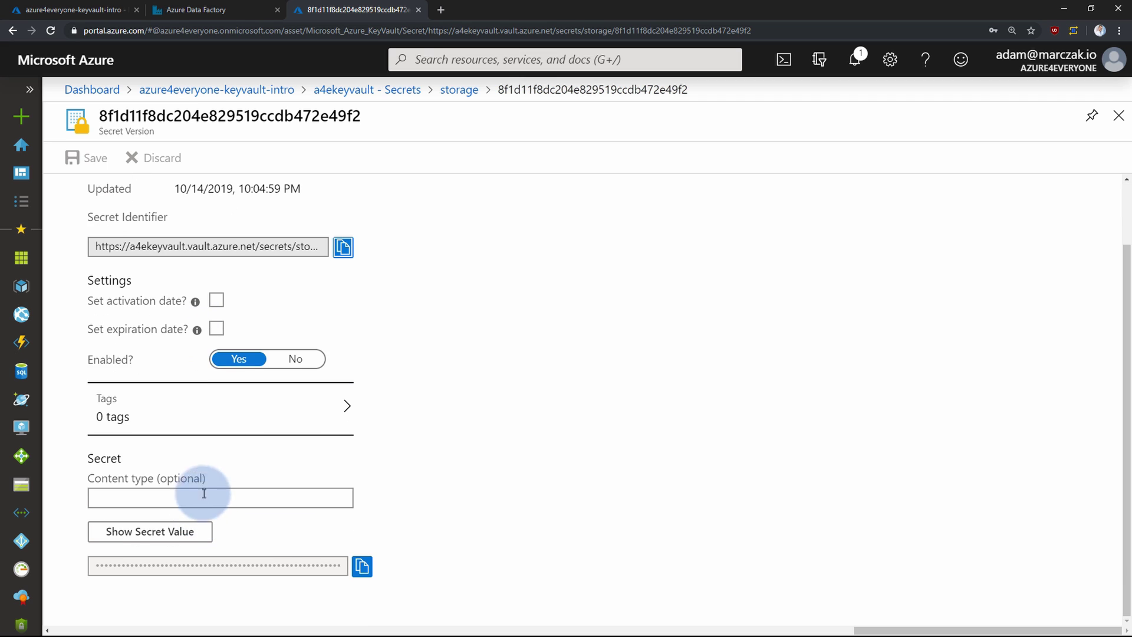
pyautogui.scroll(1, 224, 374)
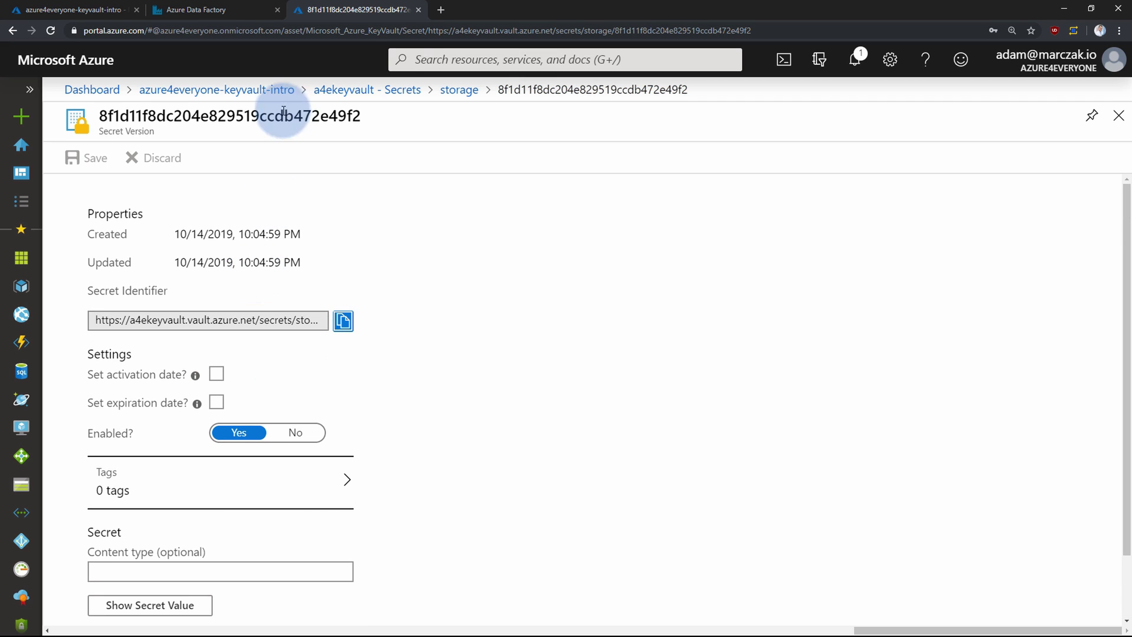
pyautogui.click(441, 92)
pyautogui.click(395, 92)
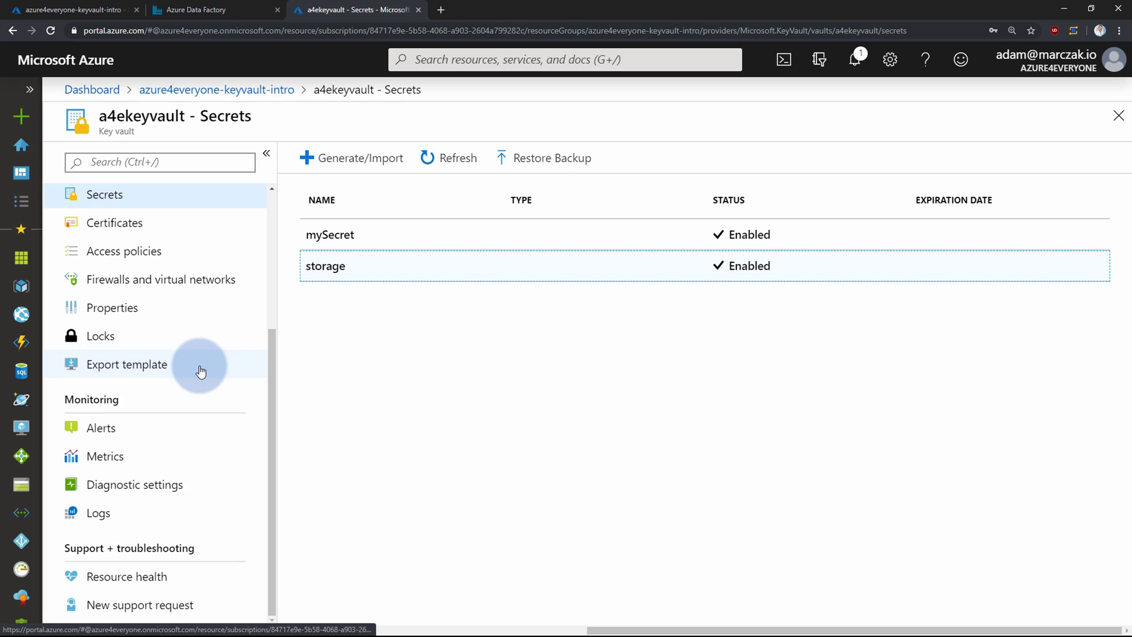
pyautogui.scroll(2, 200, 371)
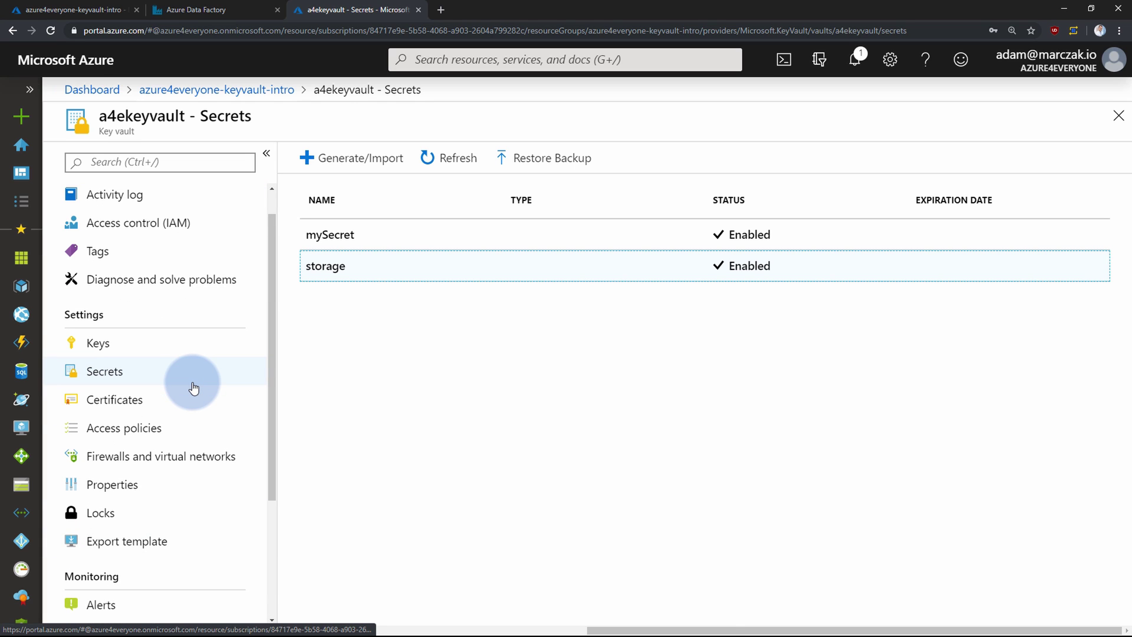